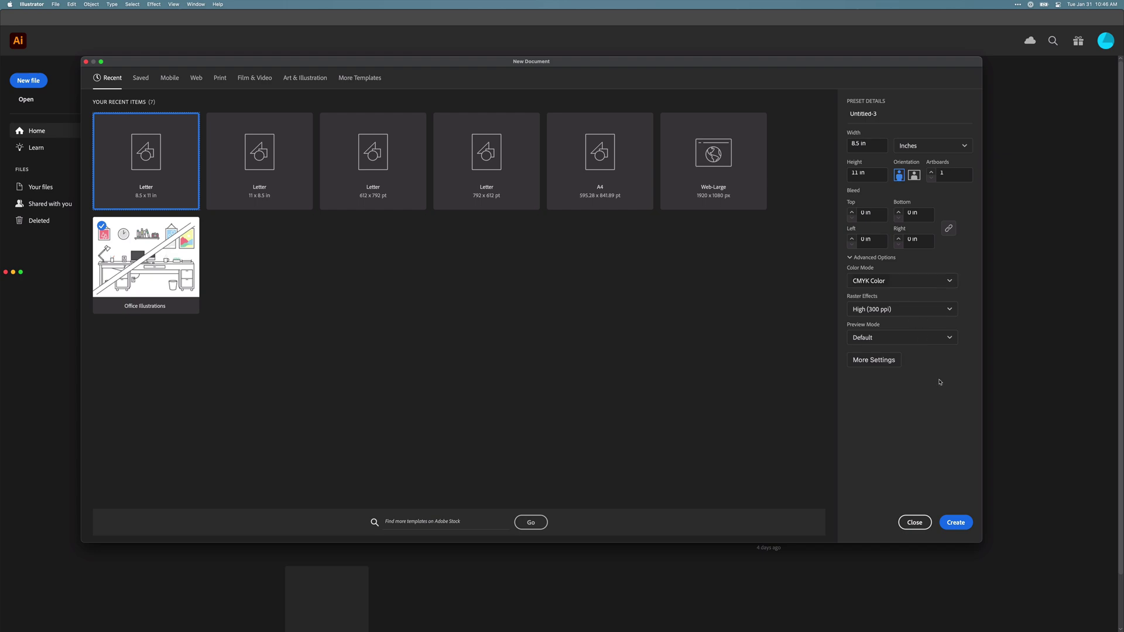
- Create an 8.5 x 11 in CMYK document and place fuchs-73548_1280.jpg from Downloads with the fox's face over the artboard
left_click(957, 526)
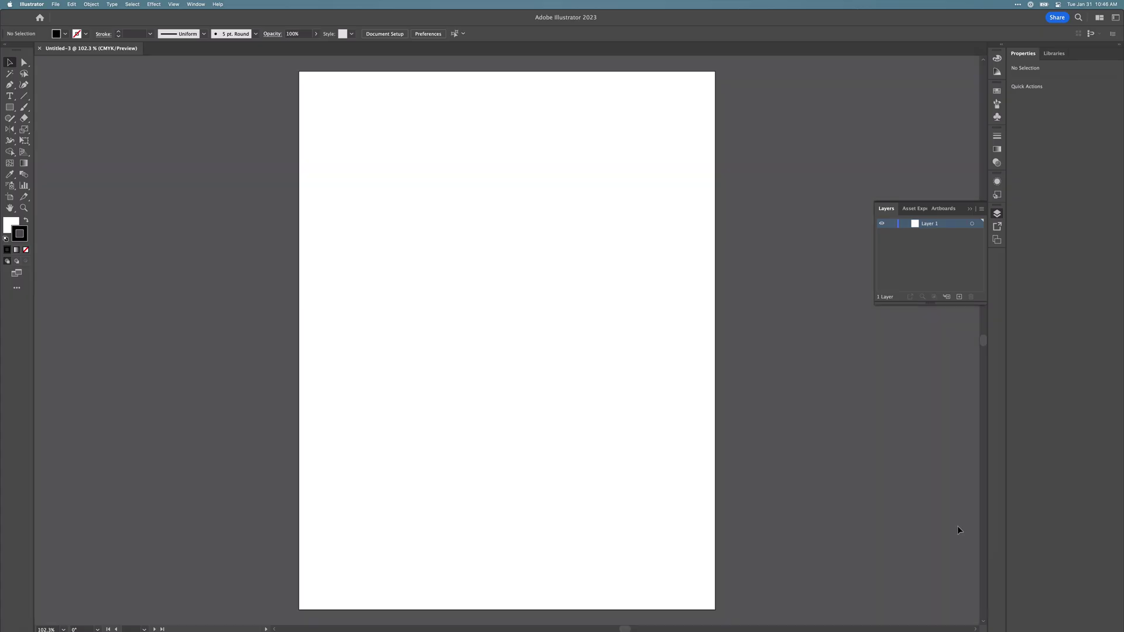
key("super+Tab")
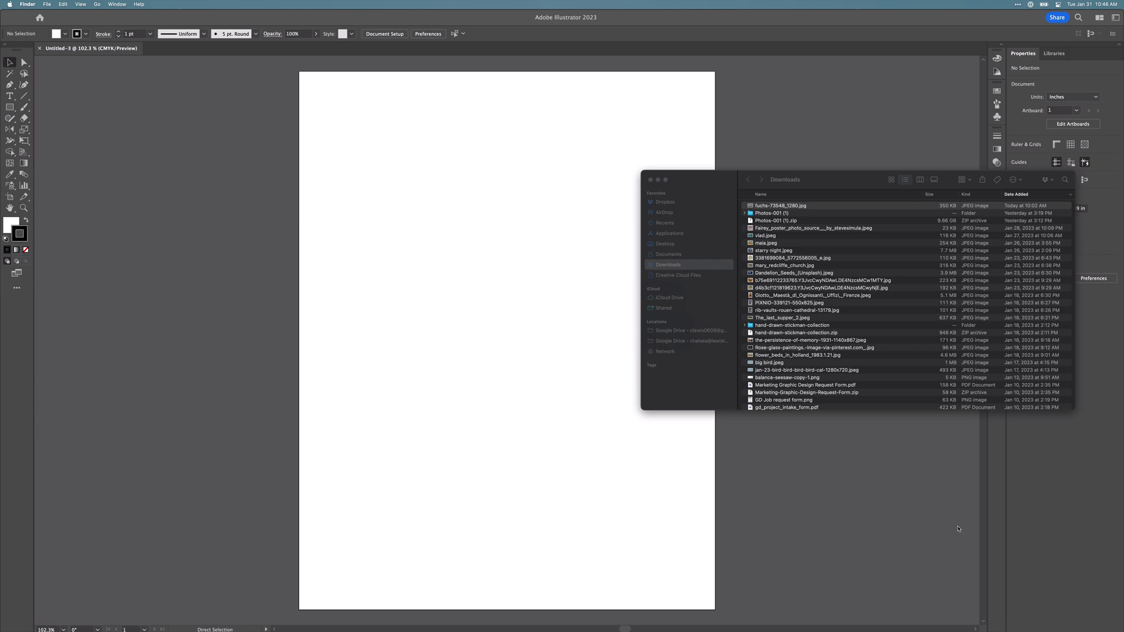
left_click_drag(793, 206, 568, 270)
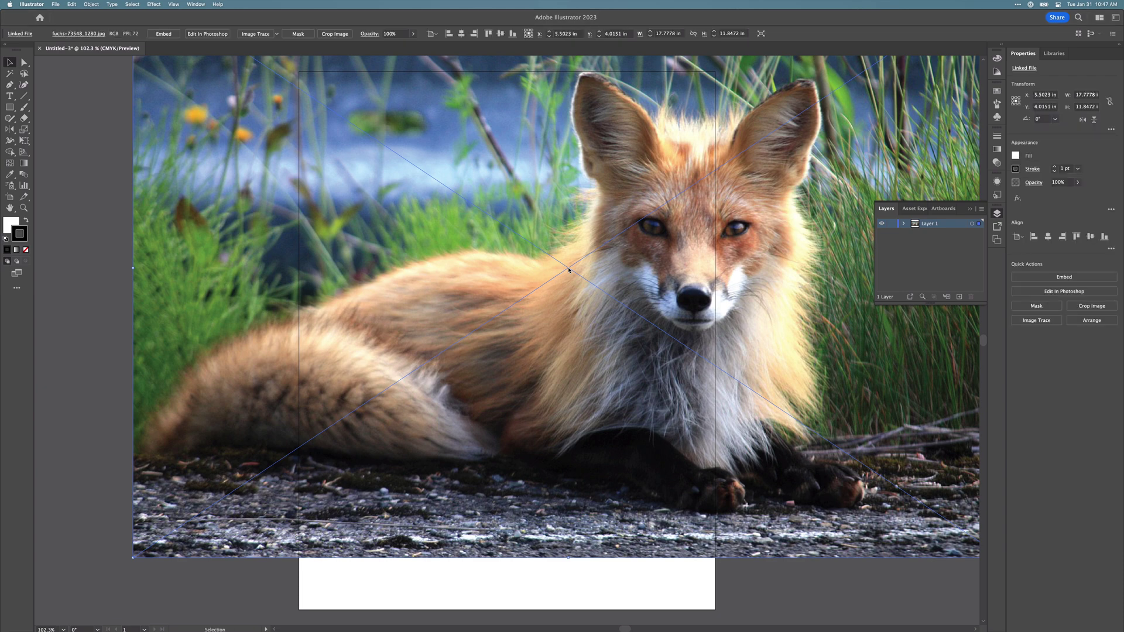
left_click_drag(676, 272, 521, 321)
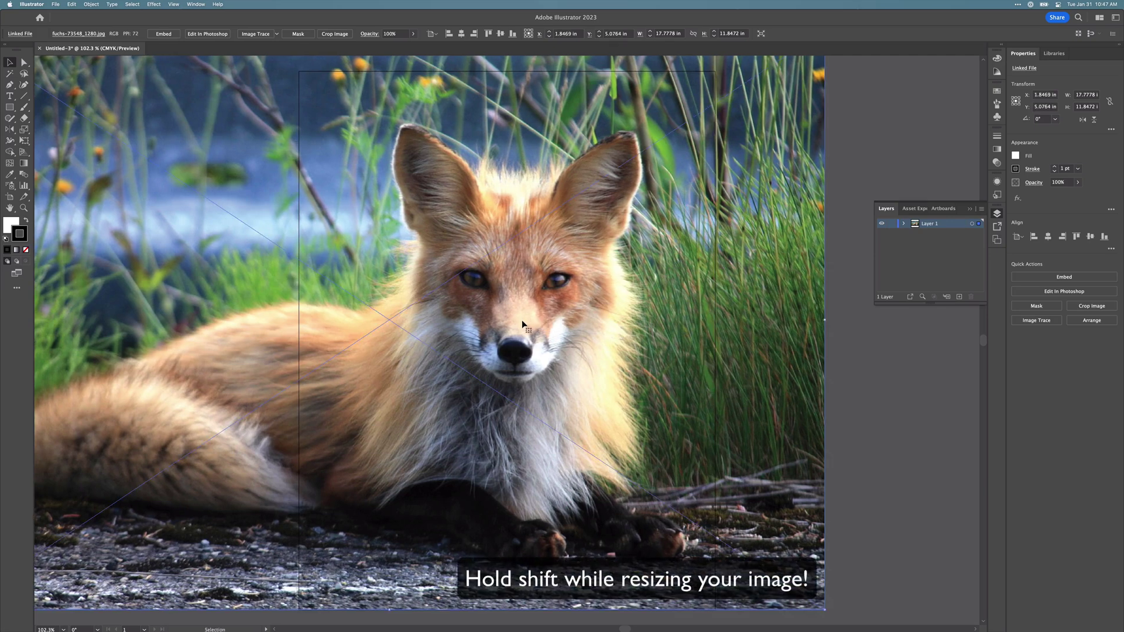
- Rename the photo's layer as image and lock it, and add a layer above it named shapes
double_click(929, 228)
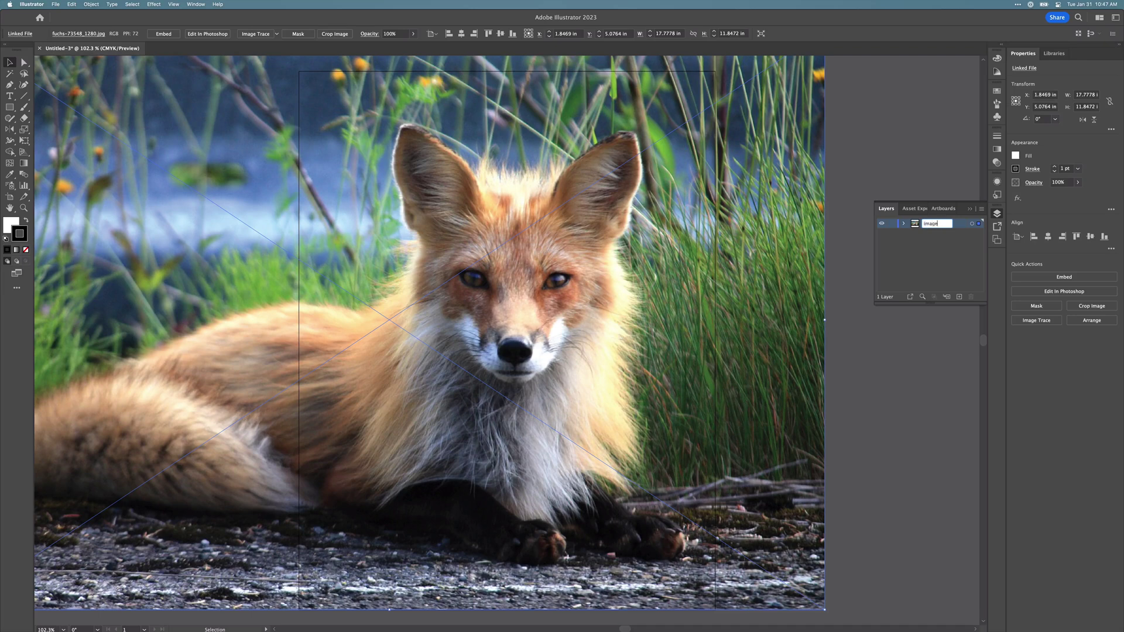
left_click(959, 298)
left_click(891, 232)
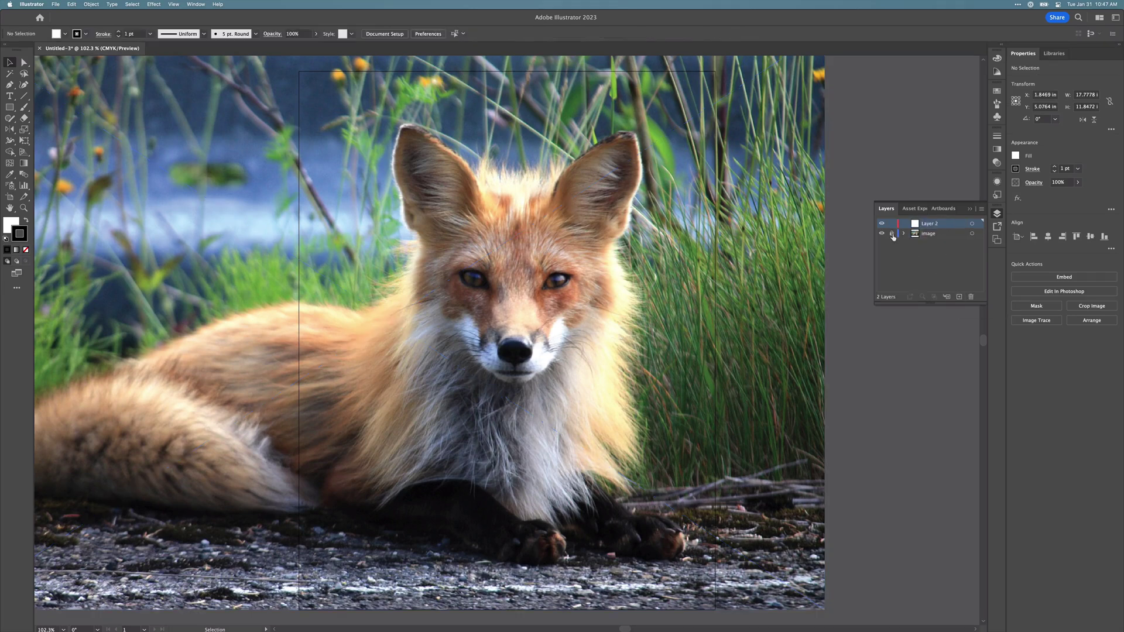
double_click(926, 226)
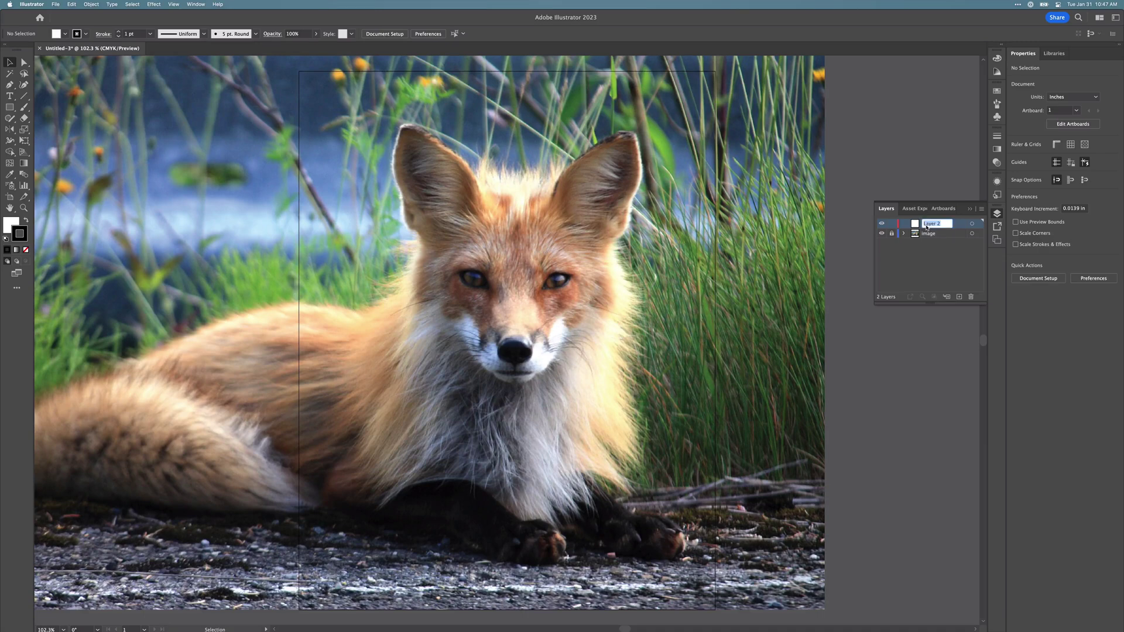
type("shapes")
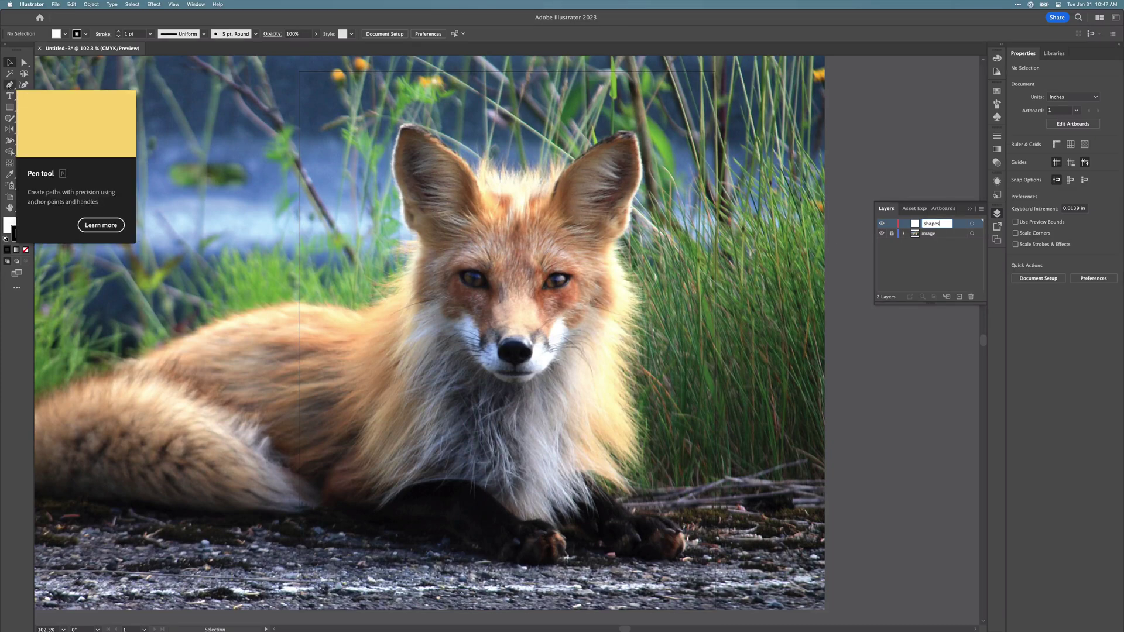
- Draw a small four-sided shape over the tip of the fox's left-hand ear with the Pen tool and set its fill to None
left_click(10, 85)
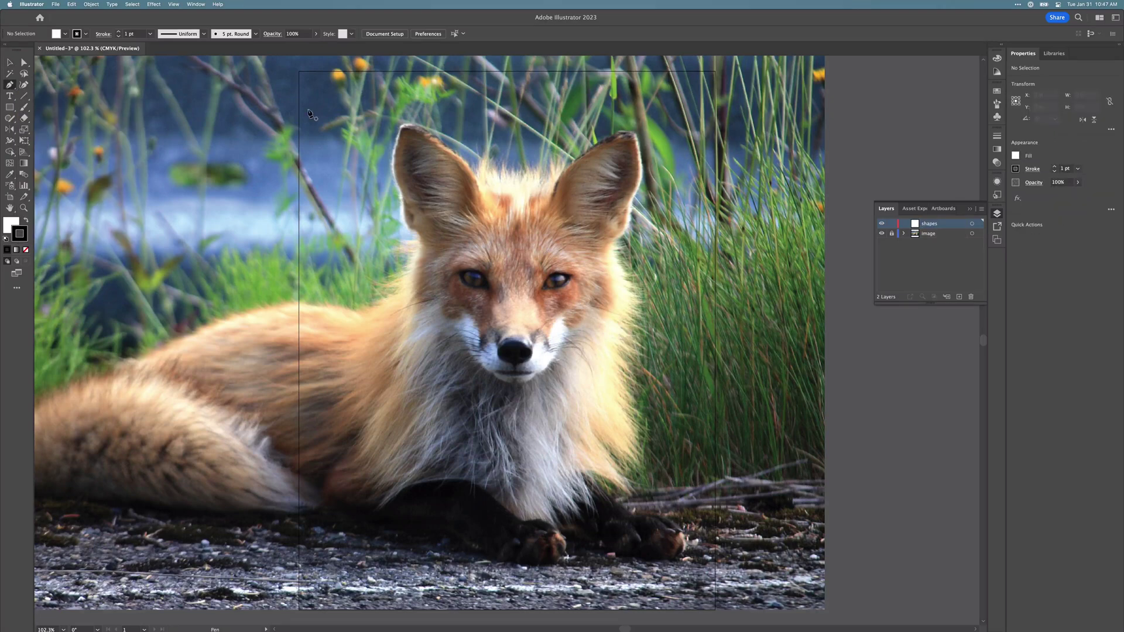
left_click(403, 125)
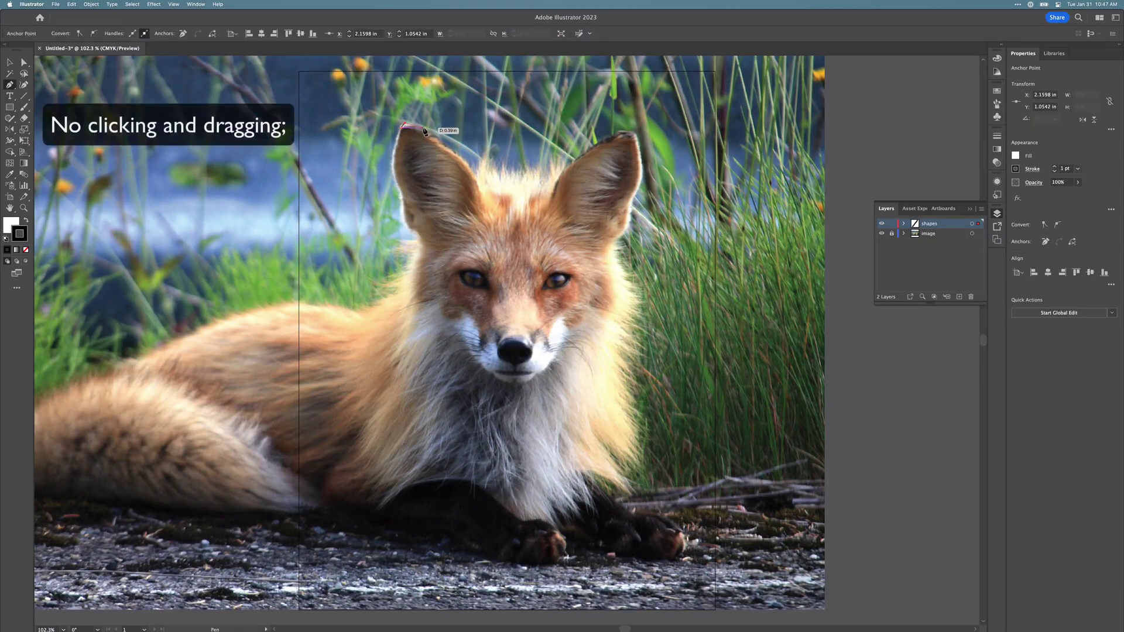
left_click(422, 129)
left_click(431, 136)
left_click(405, 131)
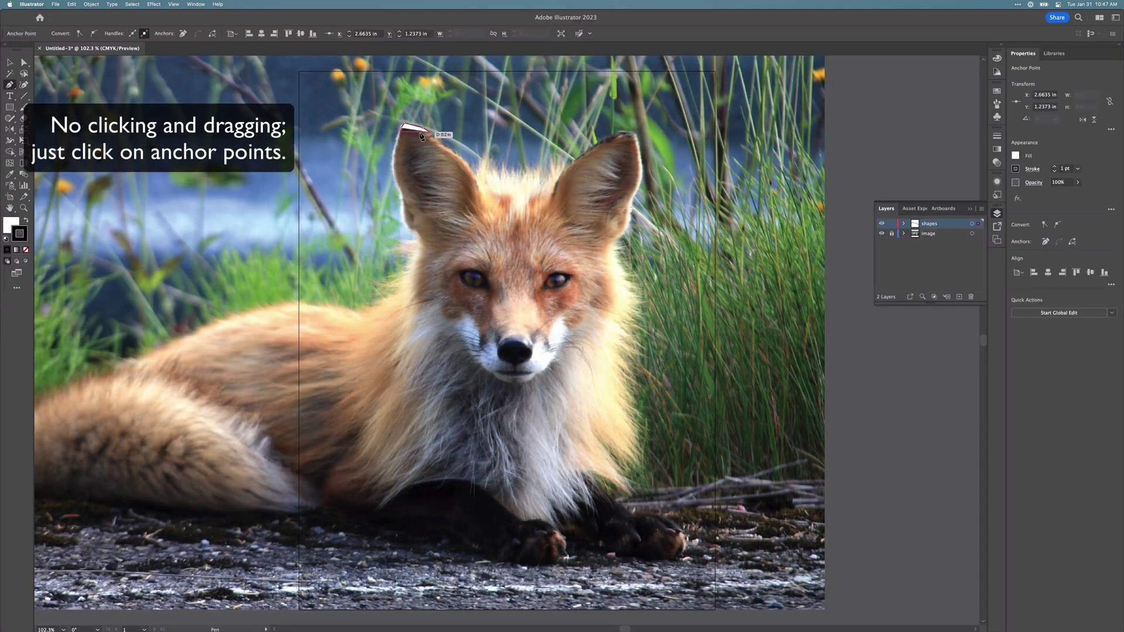
key("super+z")
left_click(412, 130)
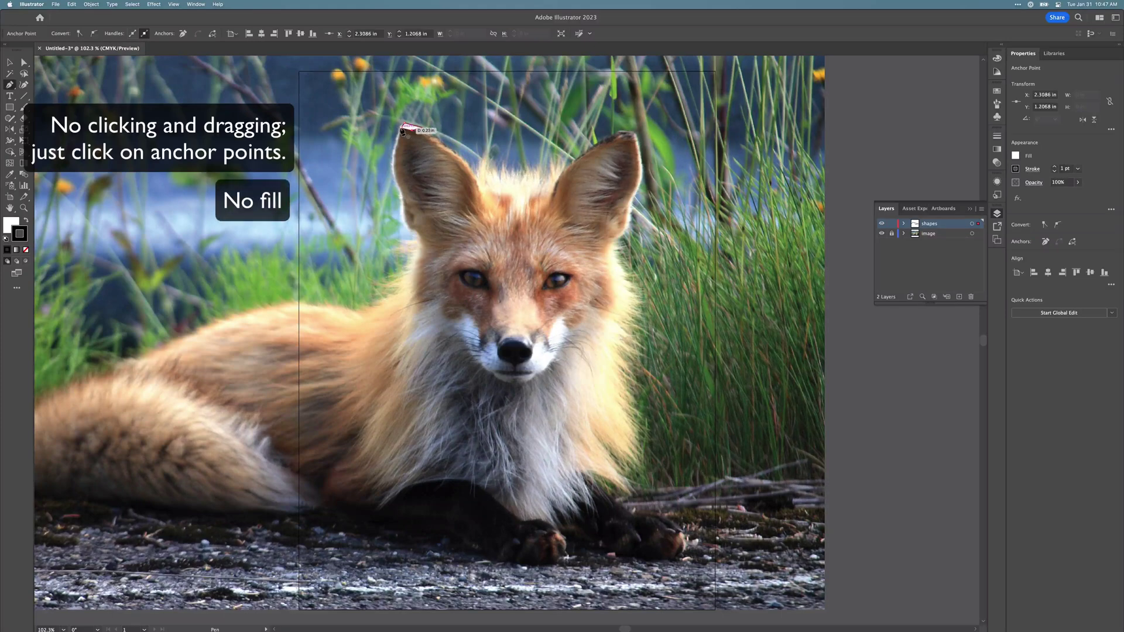
key("super+z")
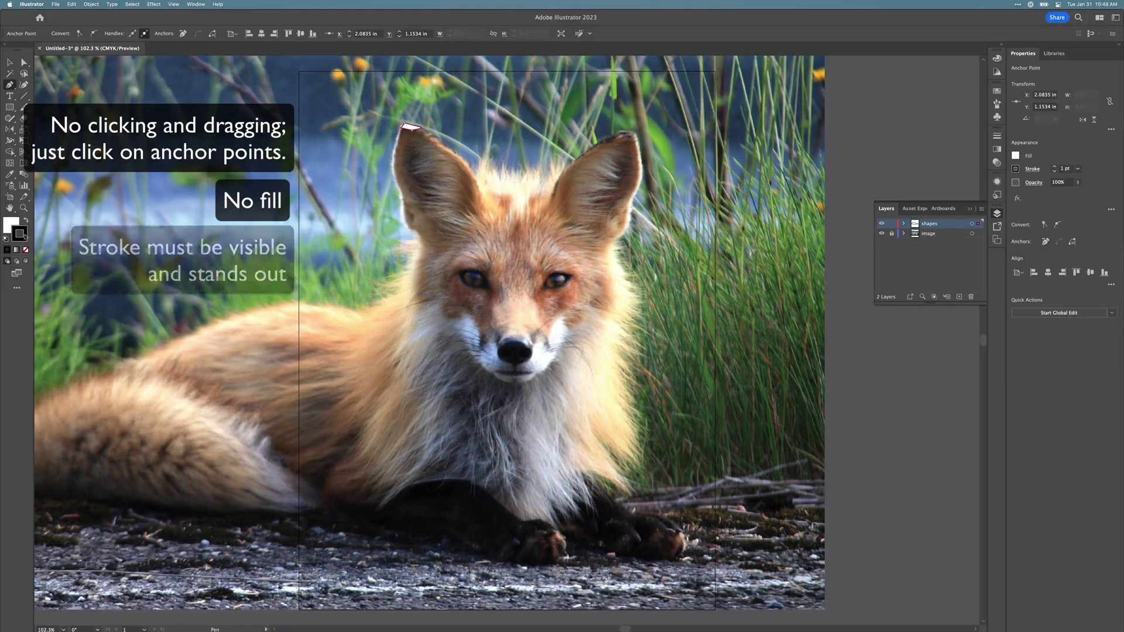
left_click(9, 225)
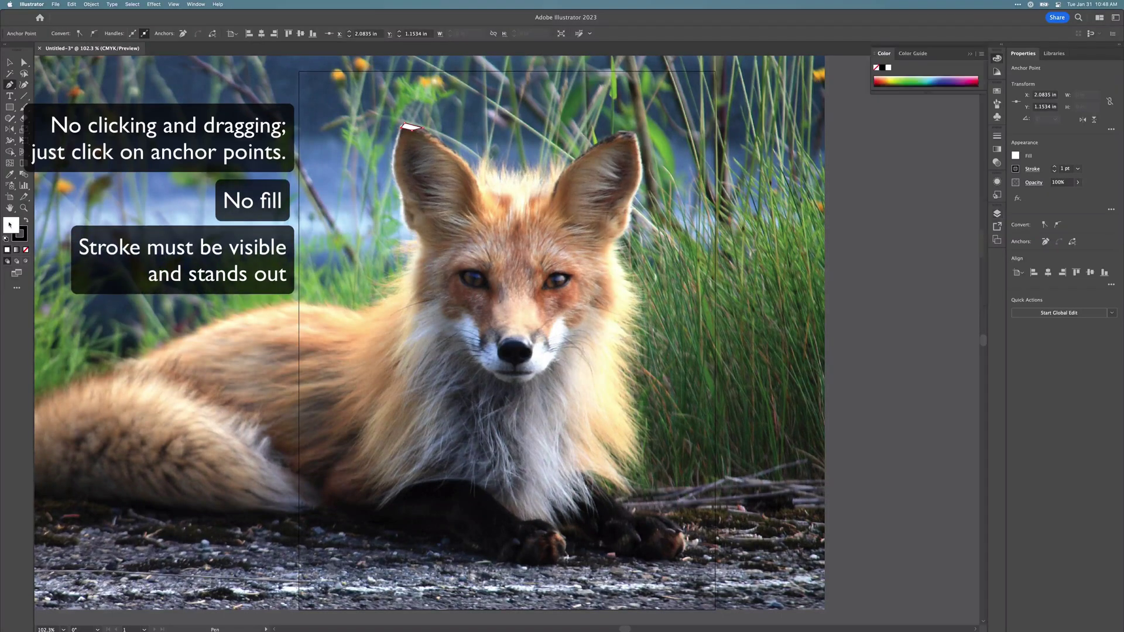
left_click(26, 249)
- Trace two more facets along the ear's upper inner edge: a four-sided one sharing the tip shape's corners and a narrow triangle below it
scroll(459, 133, "up", 10)
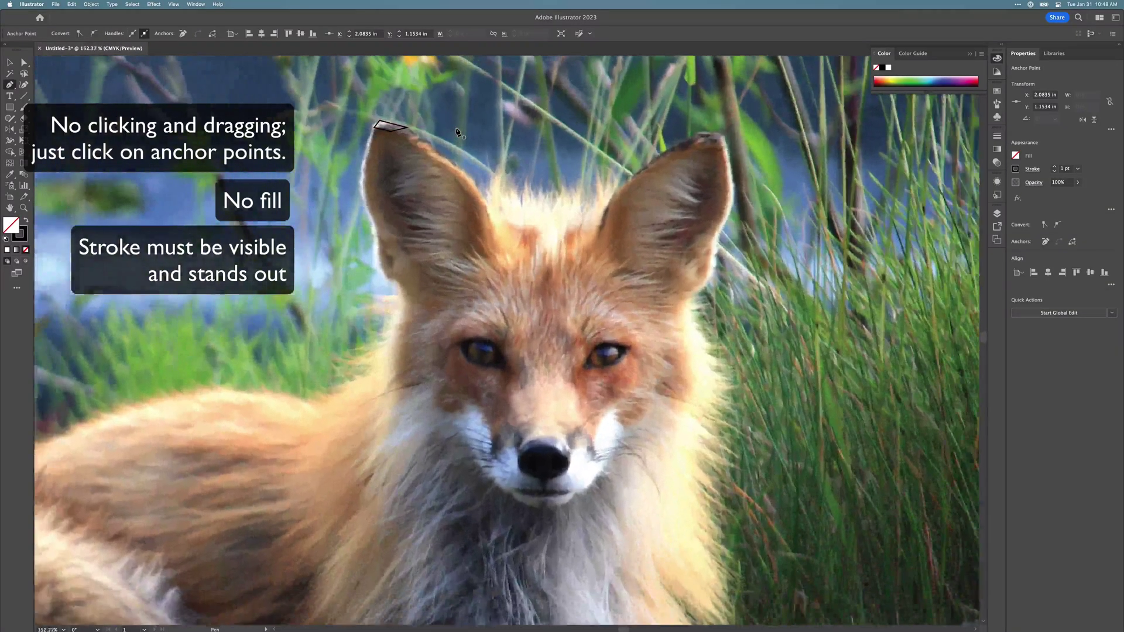
scroll(458, 132, "up", 1)
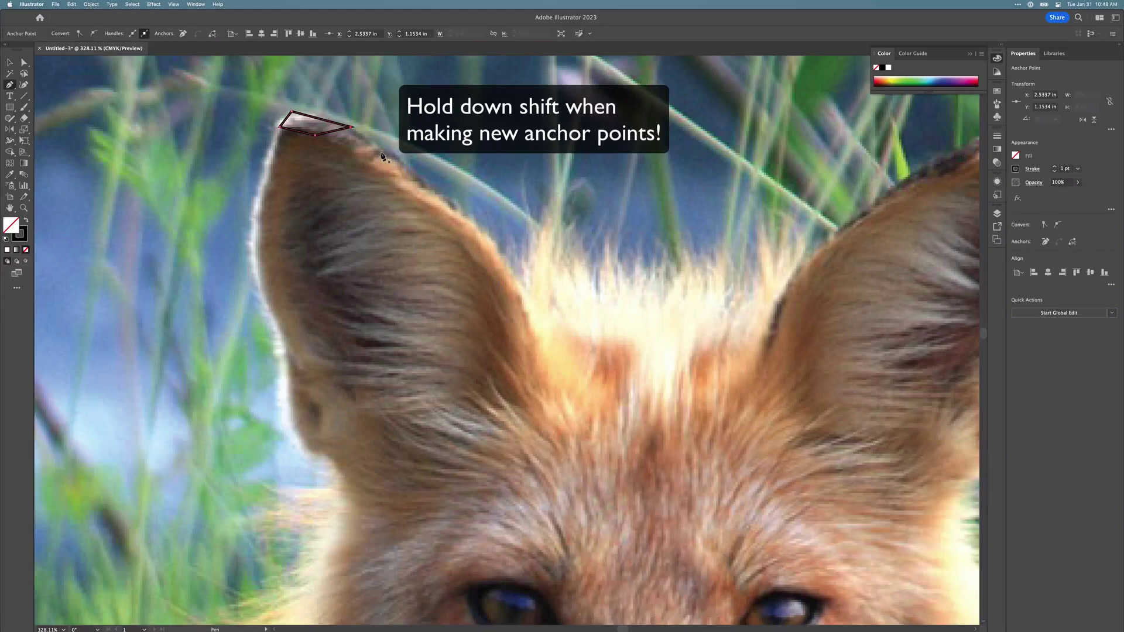
left_click(351, 127, "shift")
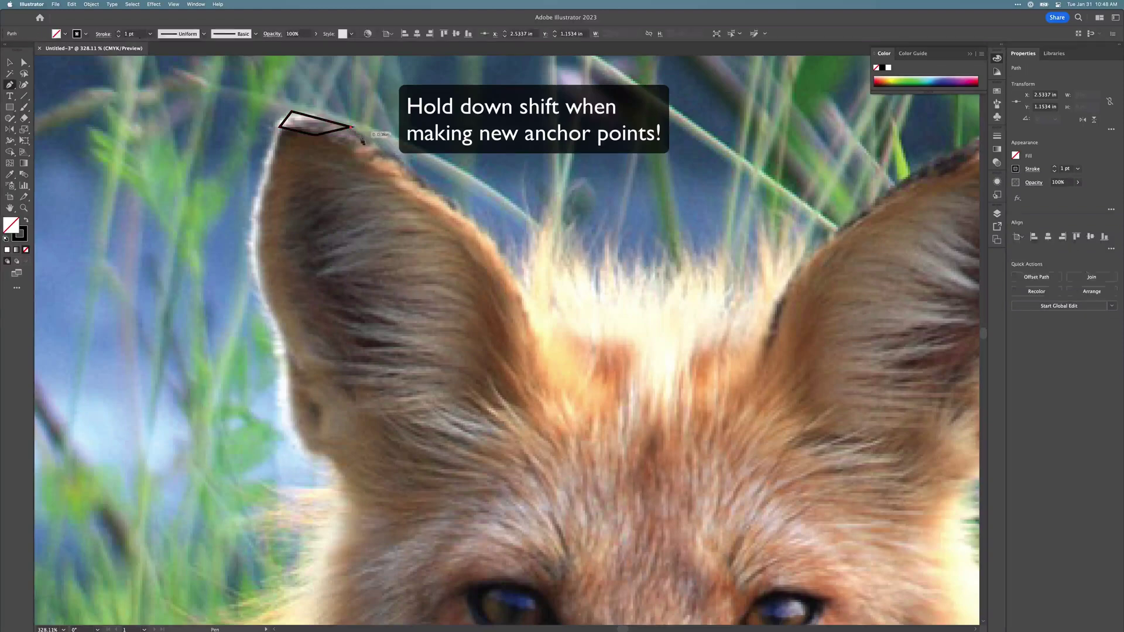
left_click(391, 154)
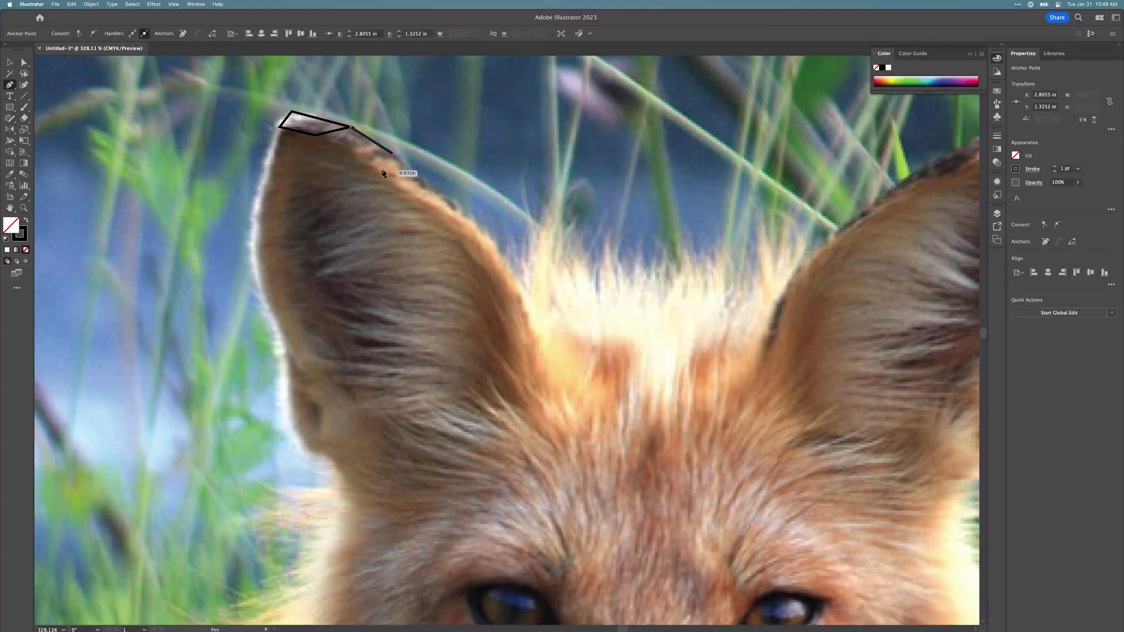
left_click(389, 171)
left_click(316, 136)
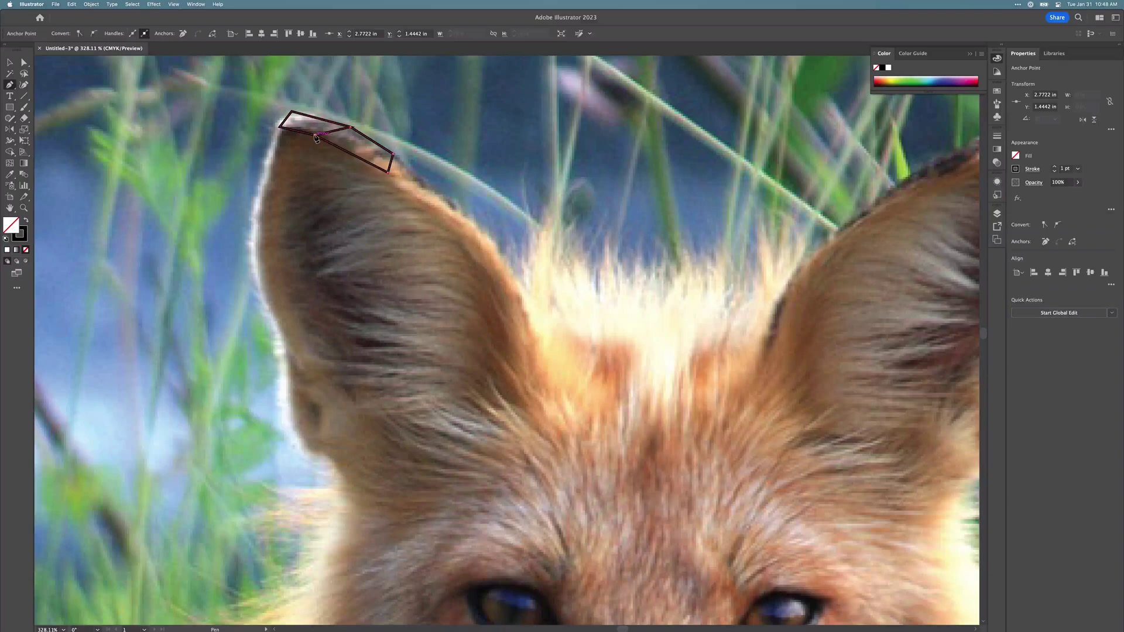
left_click(350, 127)
key("Escape")
left_click(461, 214)
left_click(388, 172)
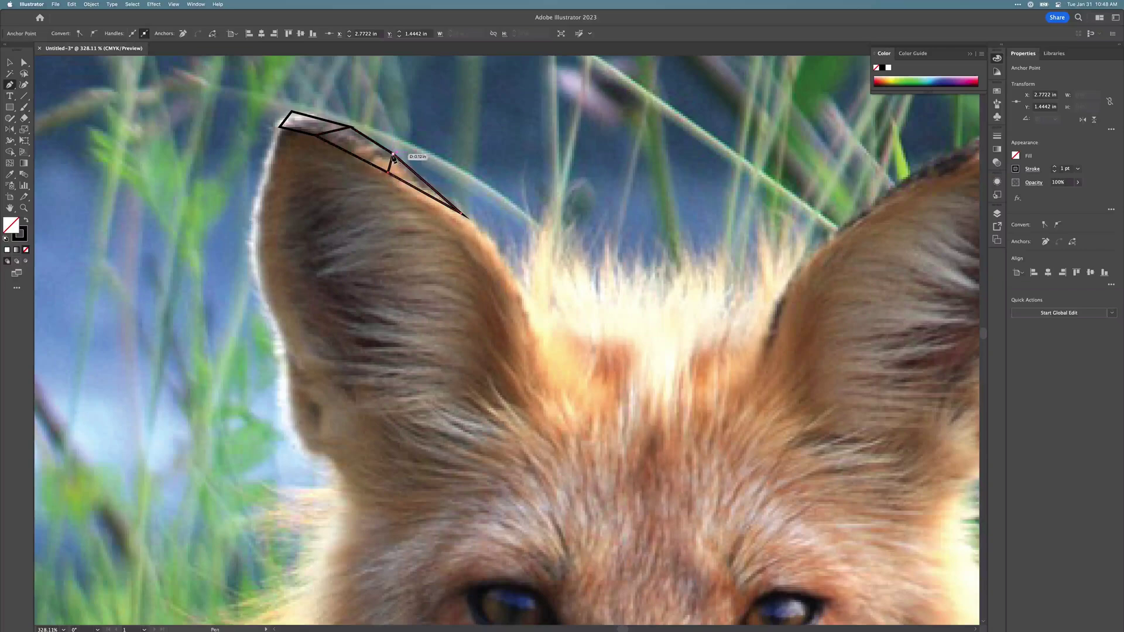
- Draw three adjoining triangles down the ear's outer edge, all meeting at the lower corner of the second facet
left_click(280, 125)
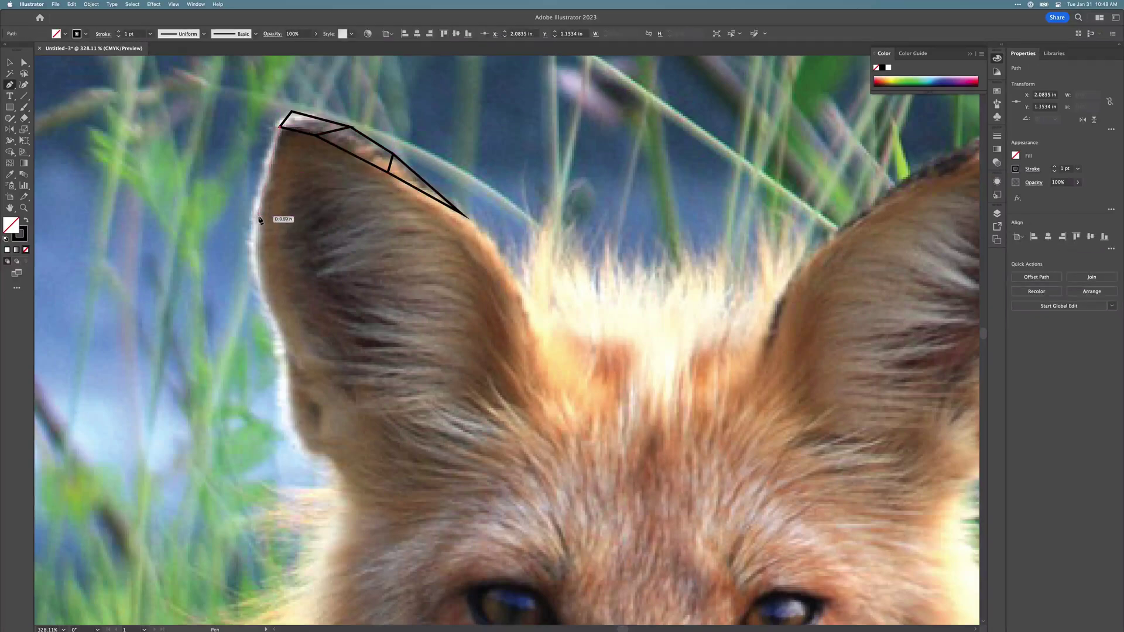
left_click(266, 190)
left_click(388, 172)
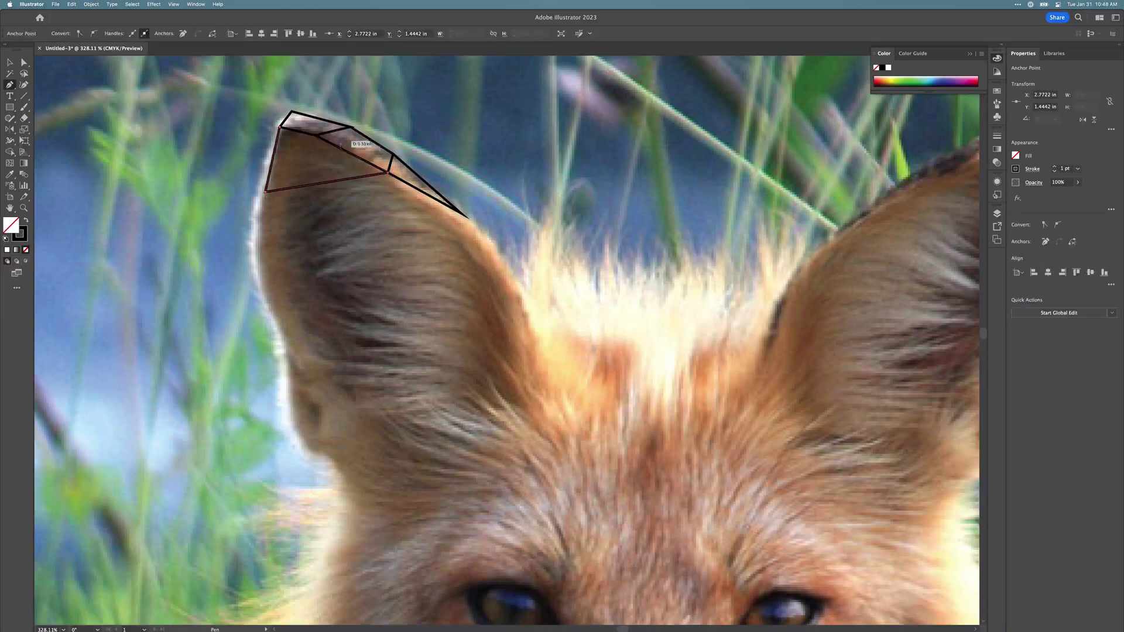
left_click(265, 190)
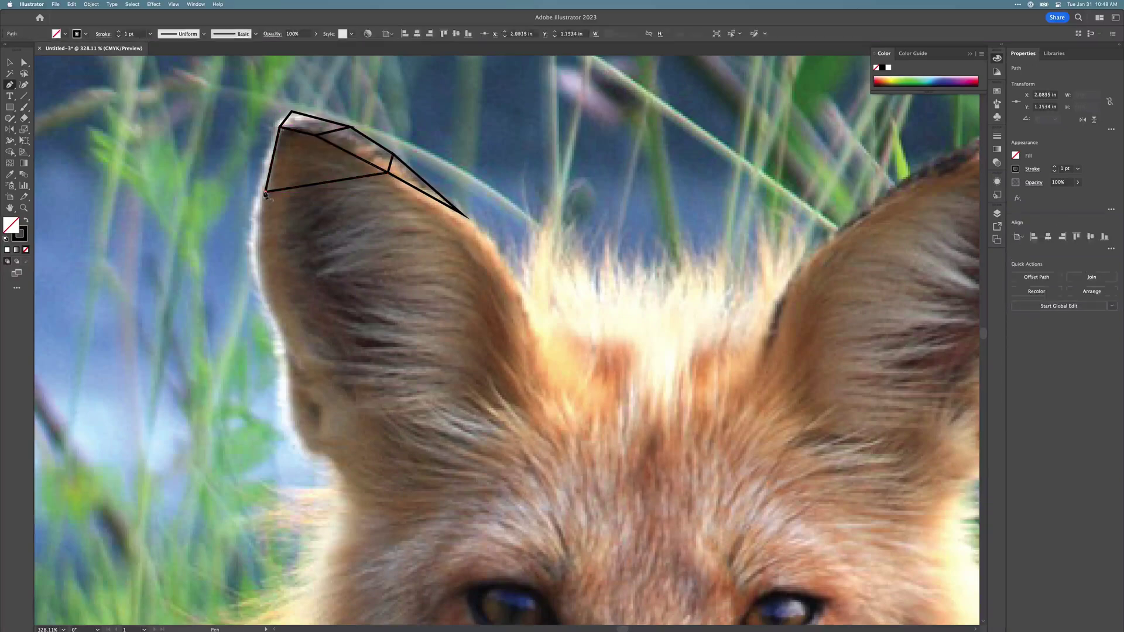
left_click(257, 261)
left_click(389, 174)
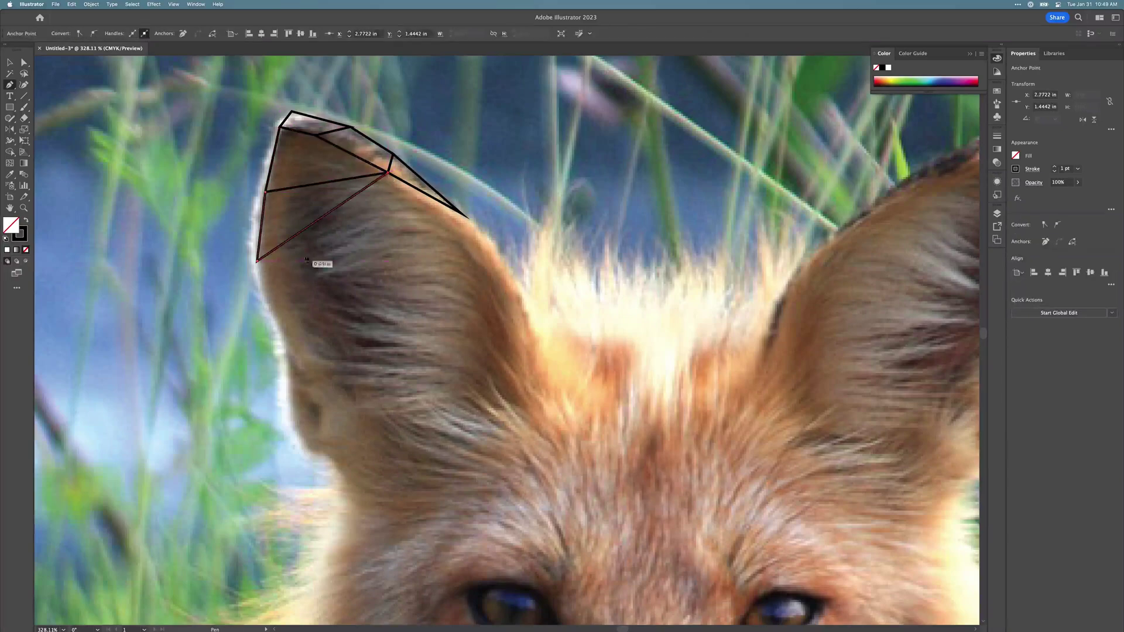
left_click(280, 326)
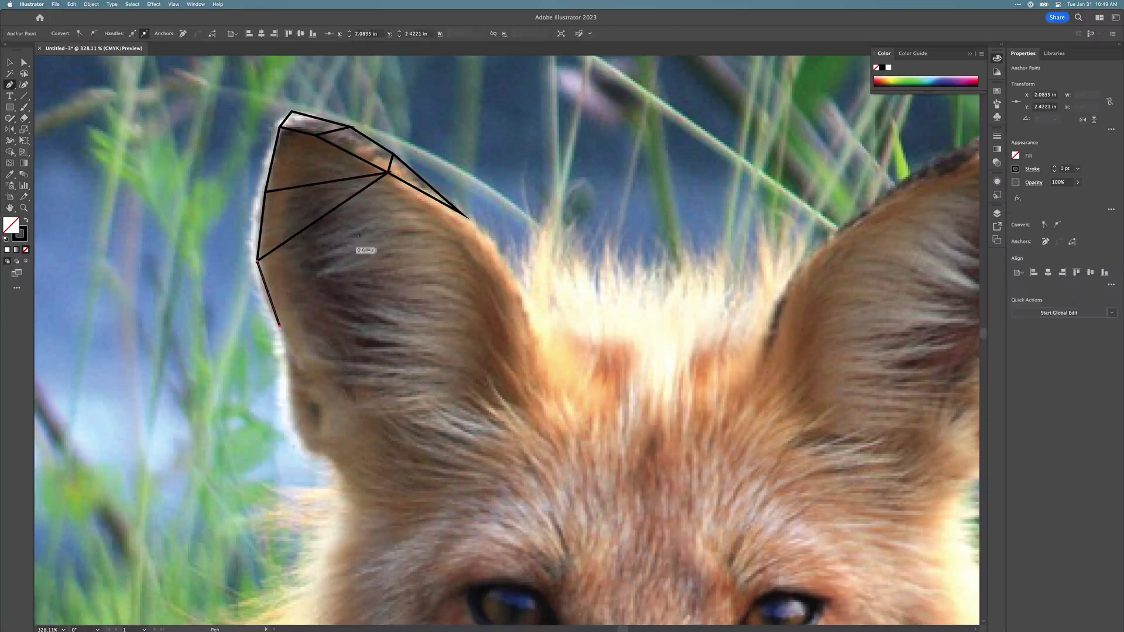
left_click(387, 174)
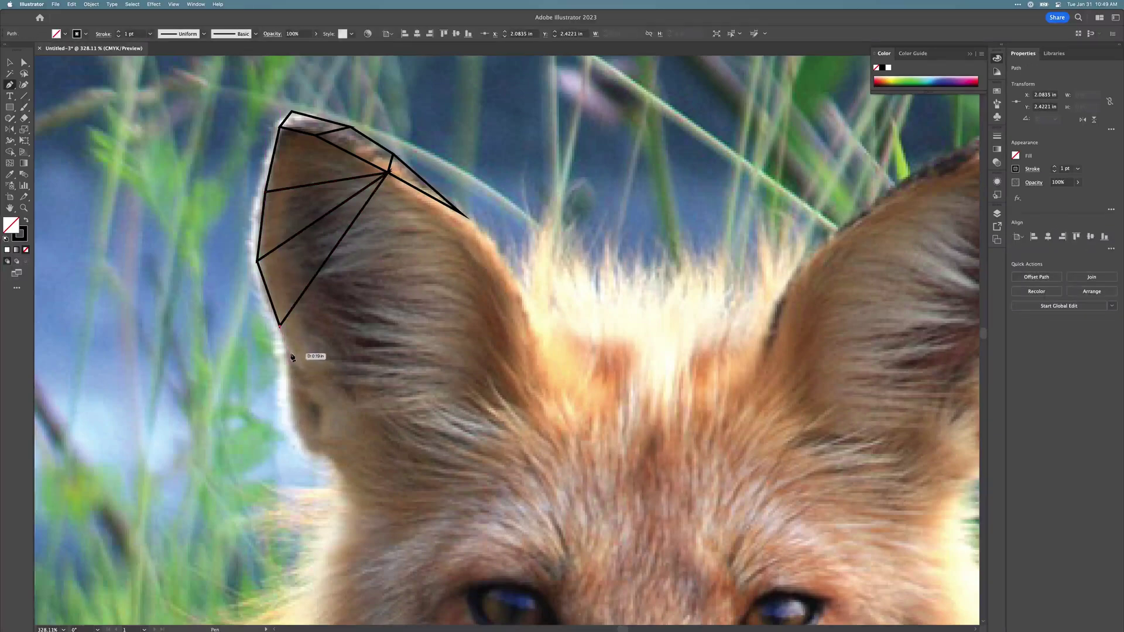
- Draw a four-sided facet diagonally across the middle of the ear, from the lower outer edge to the narrow triangle's end point
left_click(288, 395)
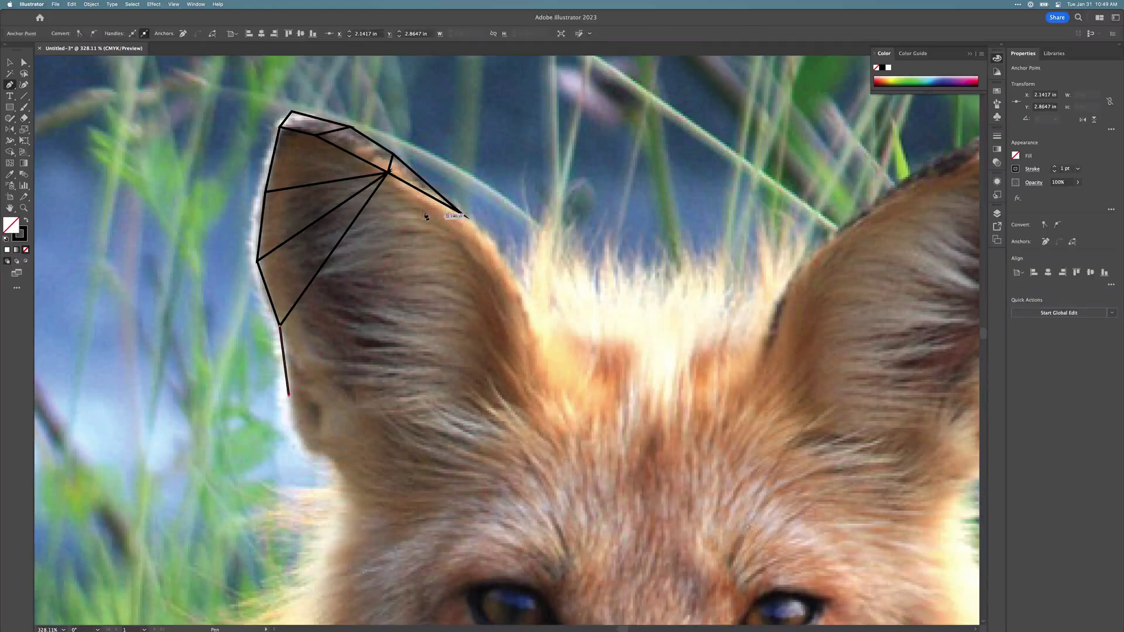
left_click(461, 214)
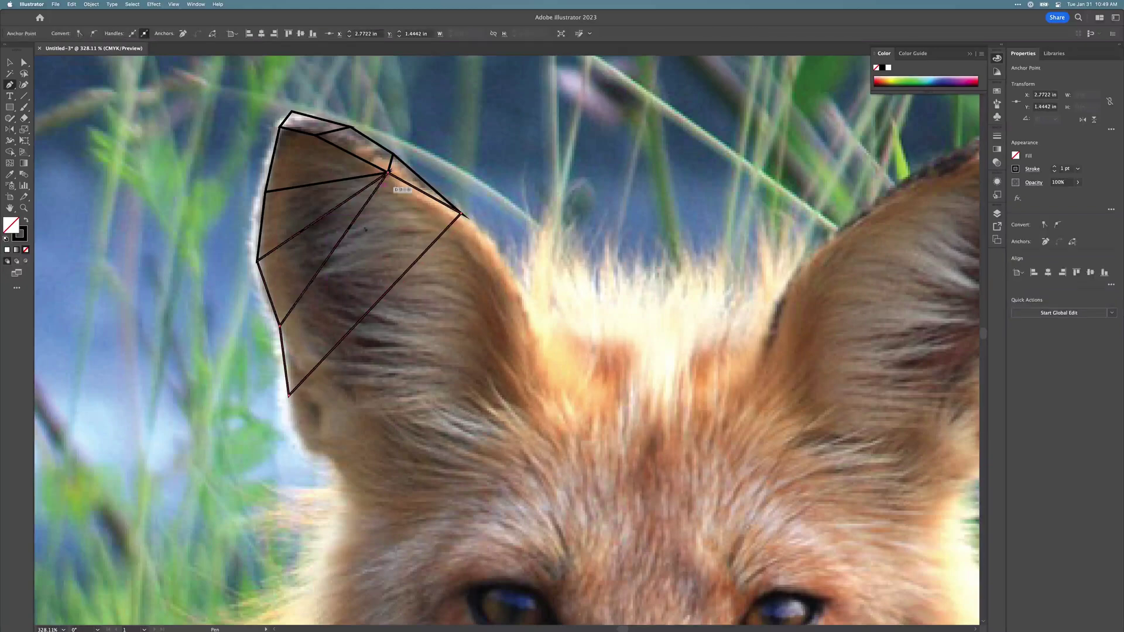
left_click(281, 327)
- Draw three adjoining triangles fanning from the ear's lower outer corner to points down its inner edge
left_click(462, 215)
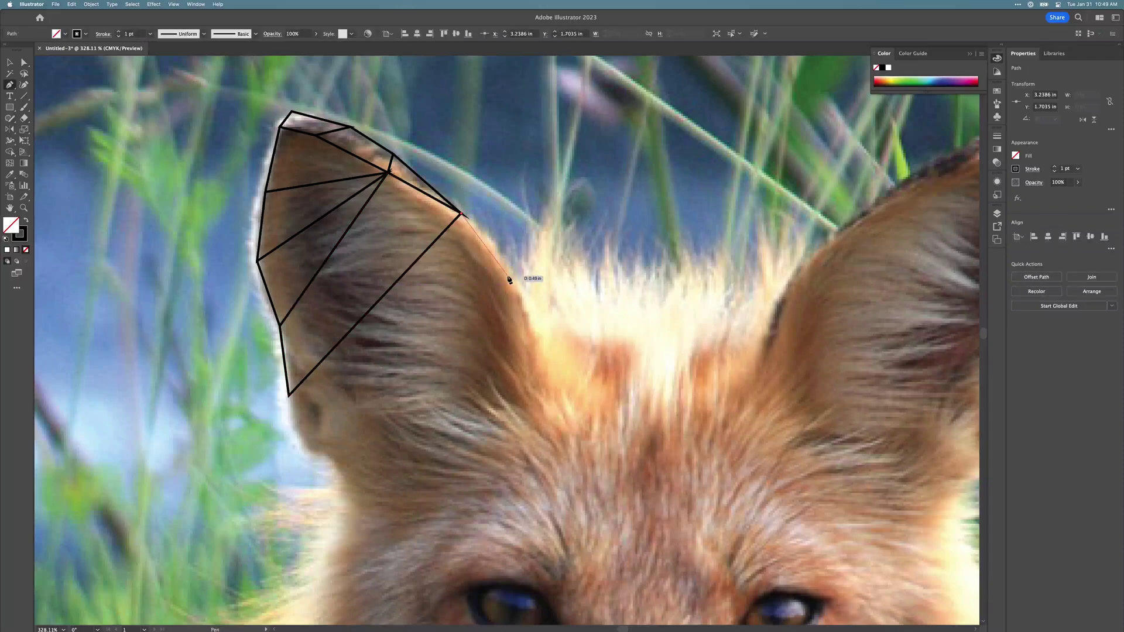
left_click(509, 280)
left_click(289, 395)
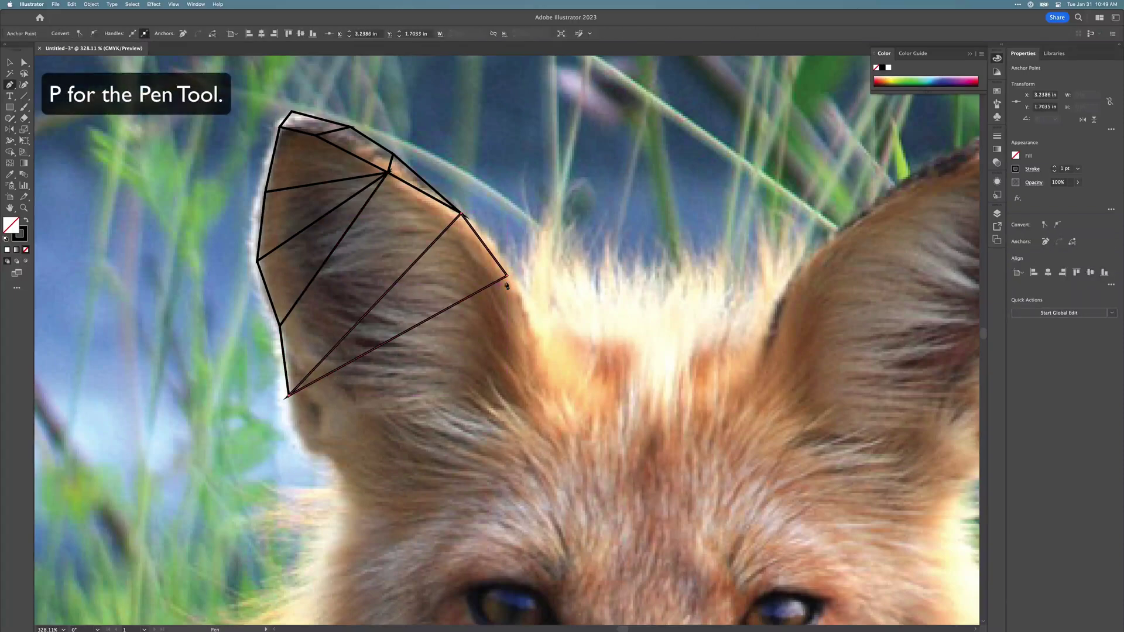
left_click(525, 332)
left_click(288, 396)
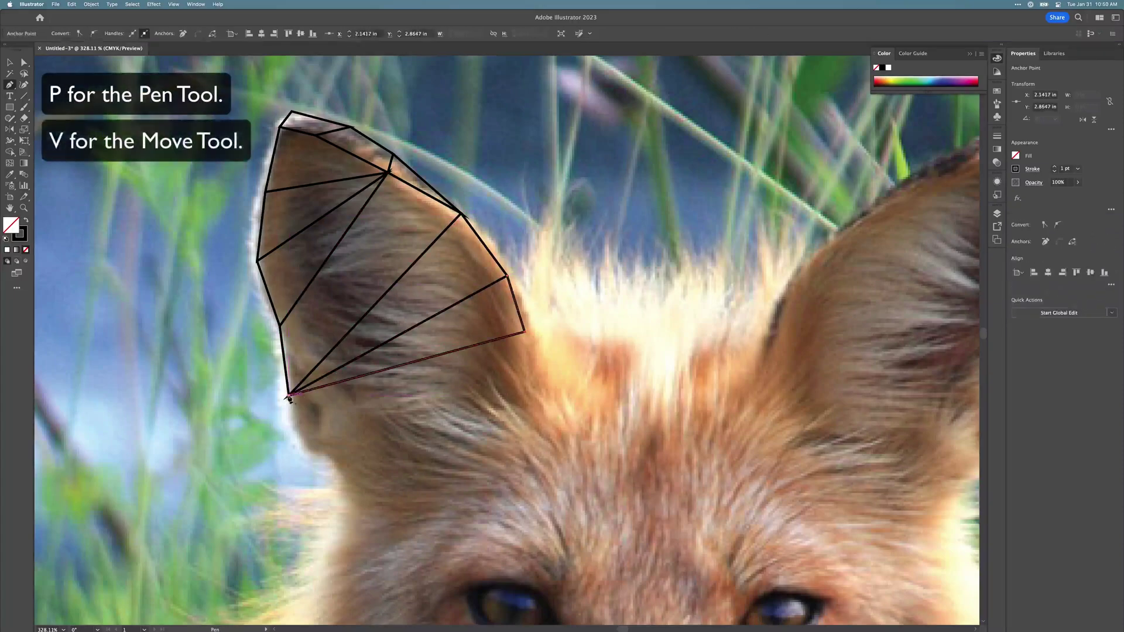
left_click(508, 279)
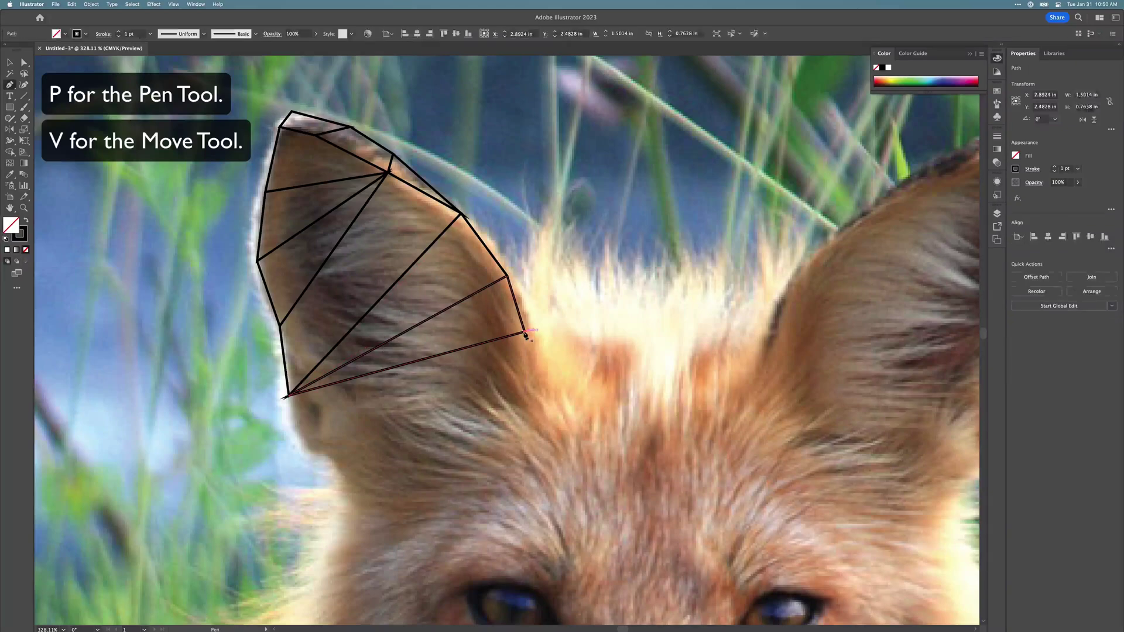
left_click(543, 395)
left_click(288, 396)
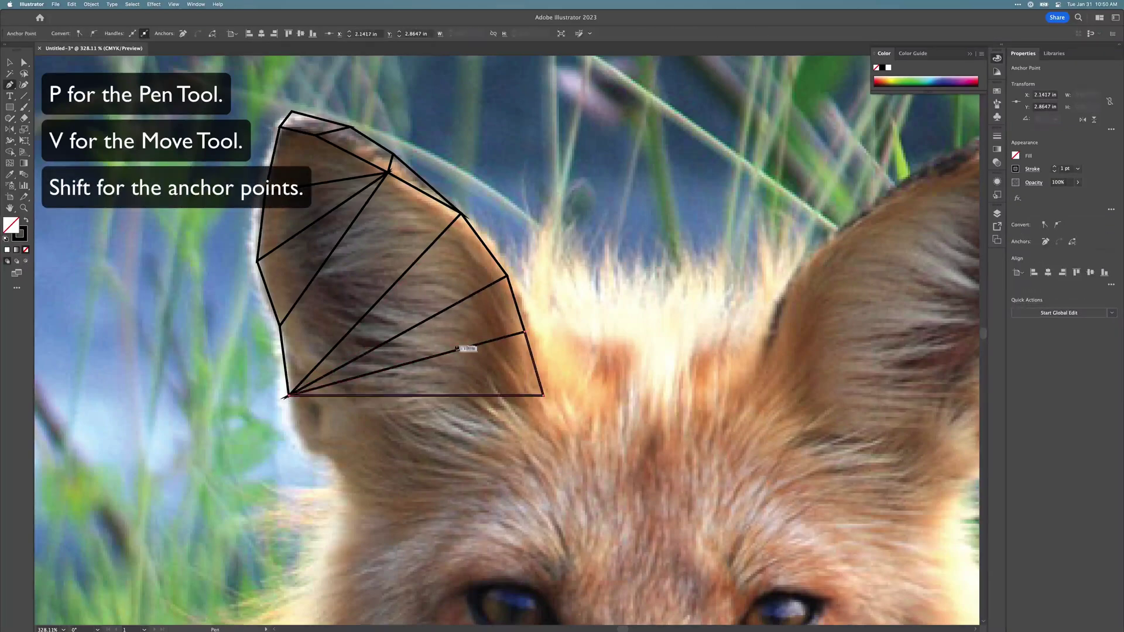
- Draw a triangle beneath the left ear's base, from its inner and outer lower corners to a point below
left_click(543, 396, "shift")
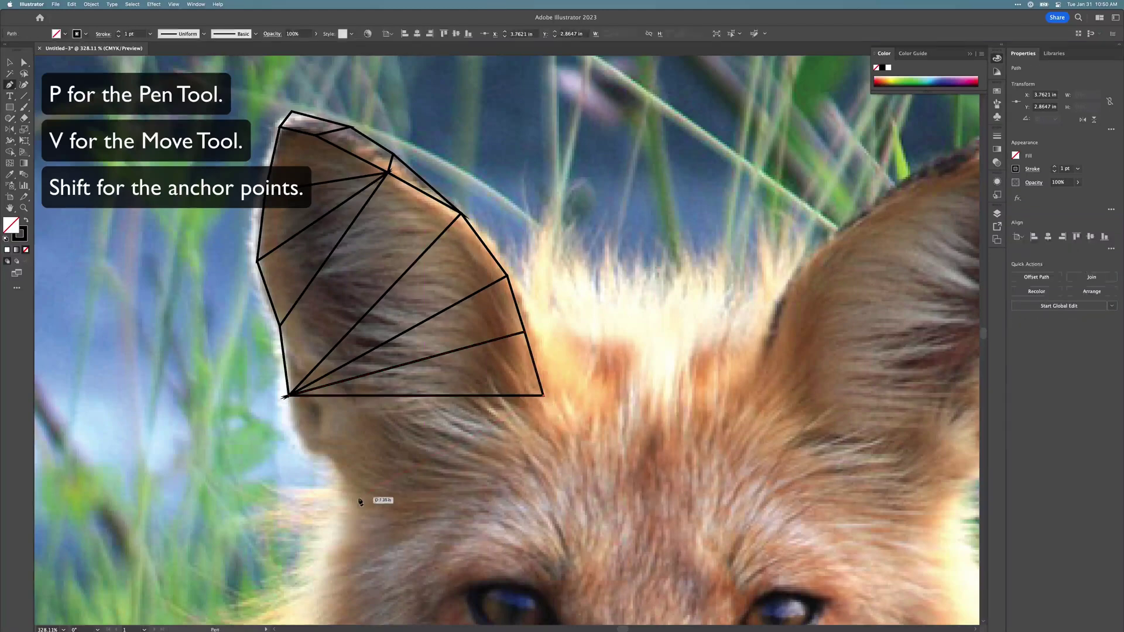
left_click(357, 498)
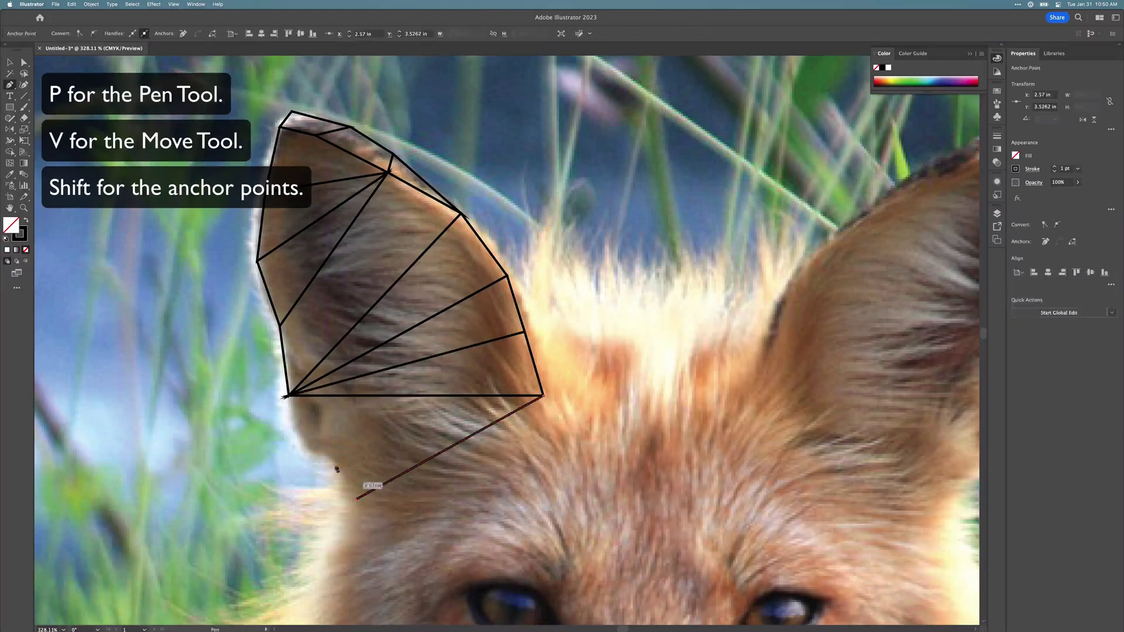
left_click(289, 396)
- Trace a small four-sided facet over the dark tip of the fox's right ear
scroll(770, 325, "right", 5)
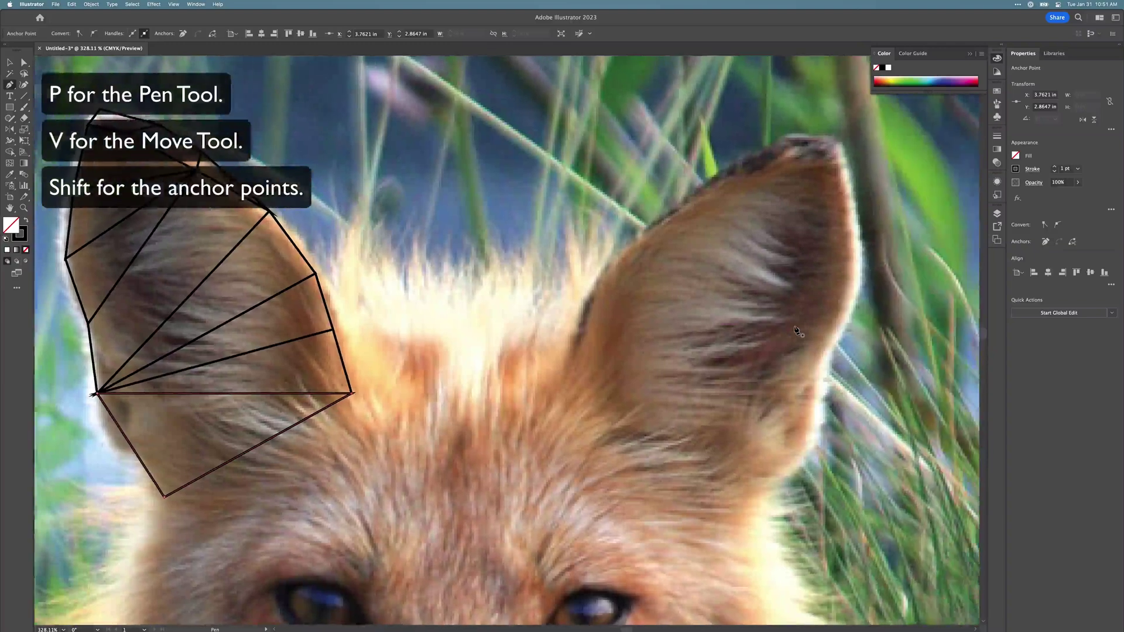
scroll(798, 332, "up", 3)
scroll(797, 332, "right", 2)
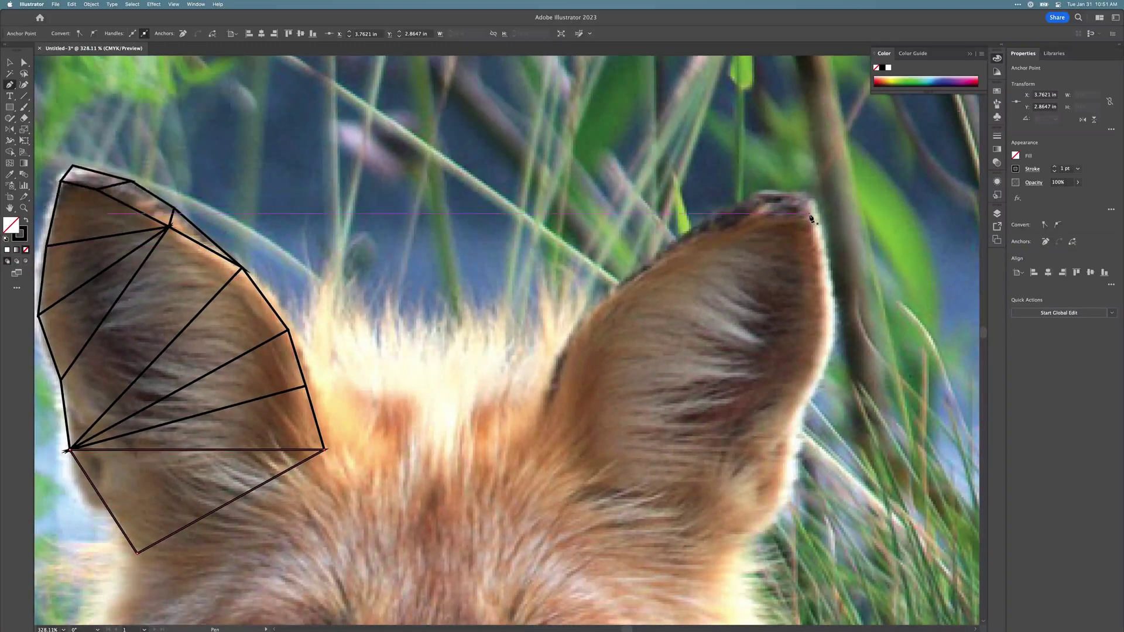
left_click(809, 214)
left_click(811, 196)
left_click(755, 193)
left_click(752, 214)
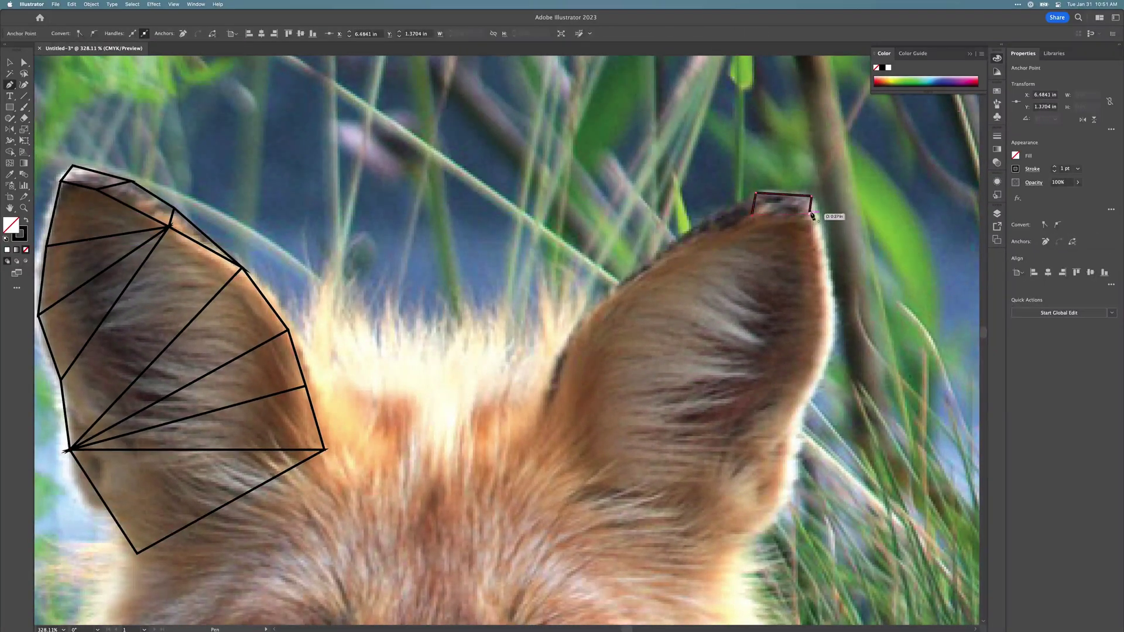
left_click(809, 213)
- Trace two more facets down the right ear's inner rim: a four-sided one adjoining the tip shape and a narrow triangle below it
left_click(756, 192)
left_click(705, 221)
left_click(696, 242)
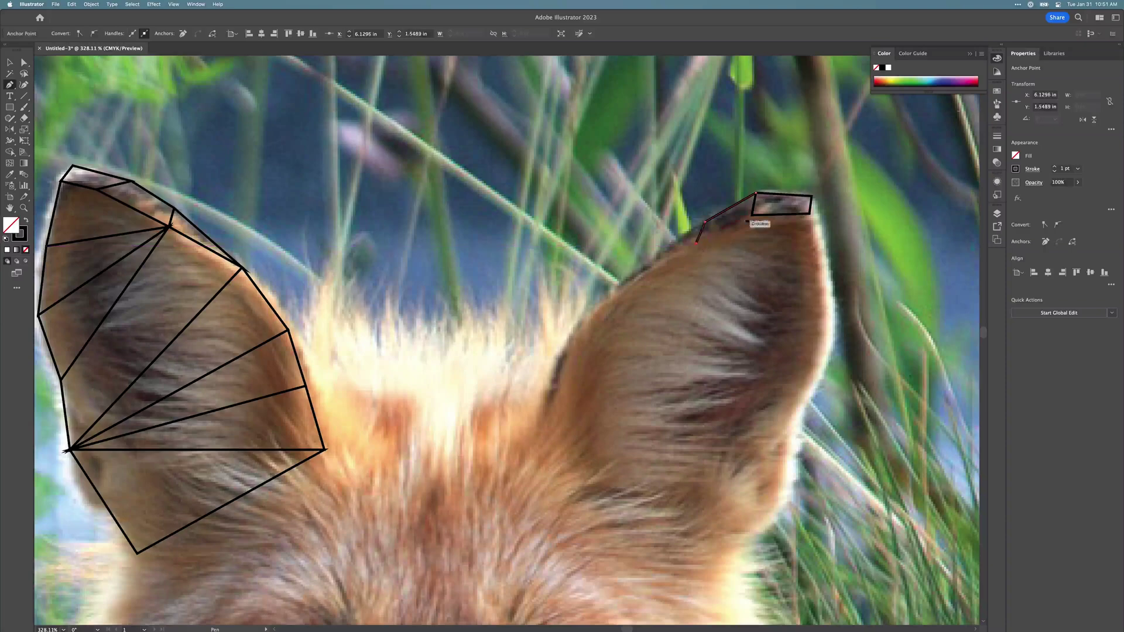
left_click(751, 215)
left_click(755, 194)
left_click(705, 221)
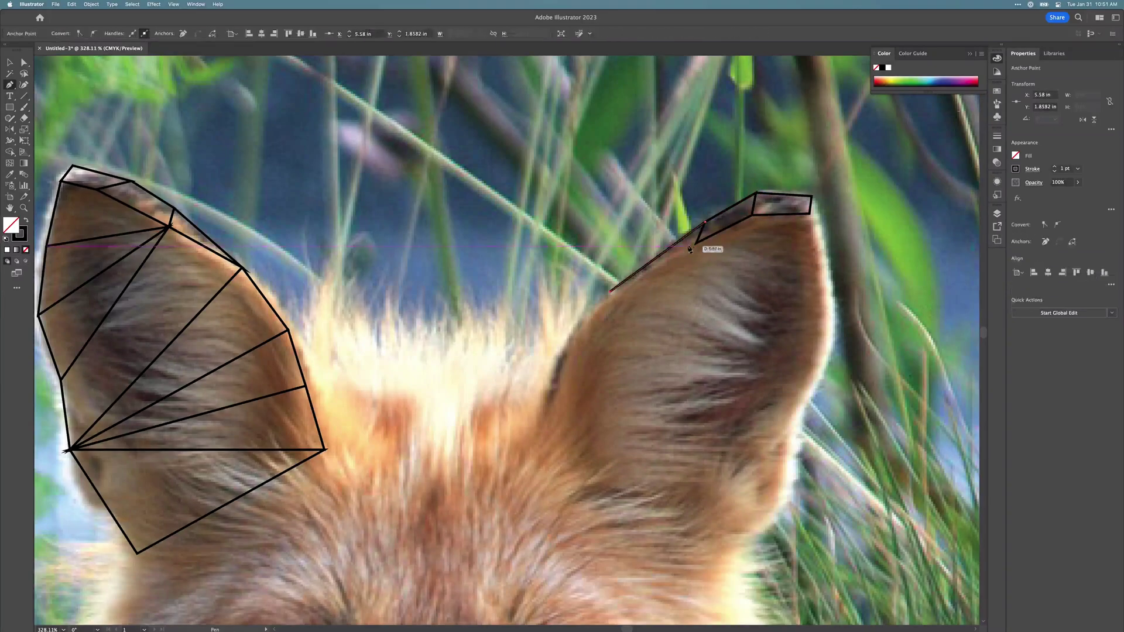
left_click(697, 241)
left_click(705, 221)
- Delete the left ear's interior facets, keeping only the three narrow shapes along its upper rim
key("v")
left_click(260, 539)
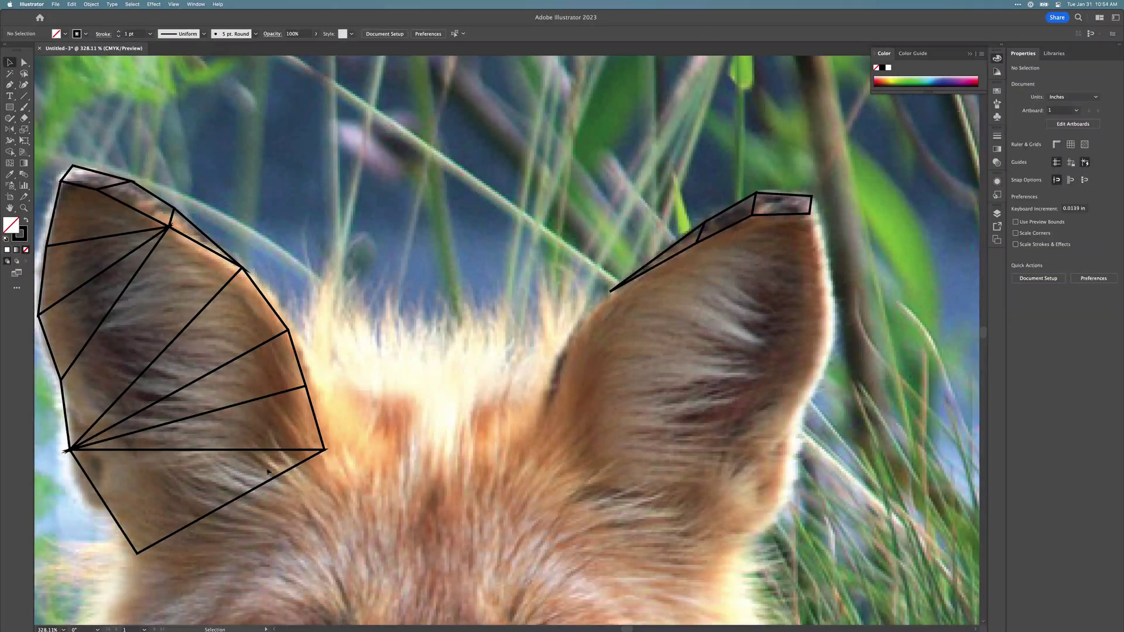
scroll(268, 472, "left", 3)
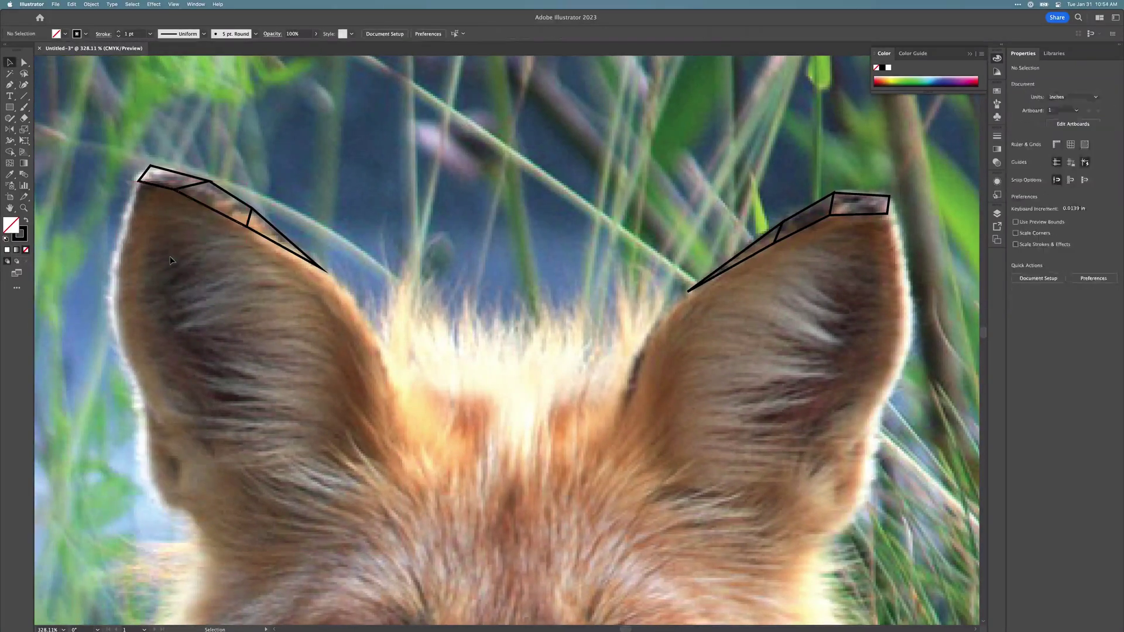
- Draw a four-sided facet just inside the left ear's tip, sharing the lower corners of the rim shapes
key("p")
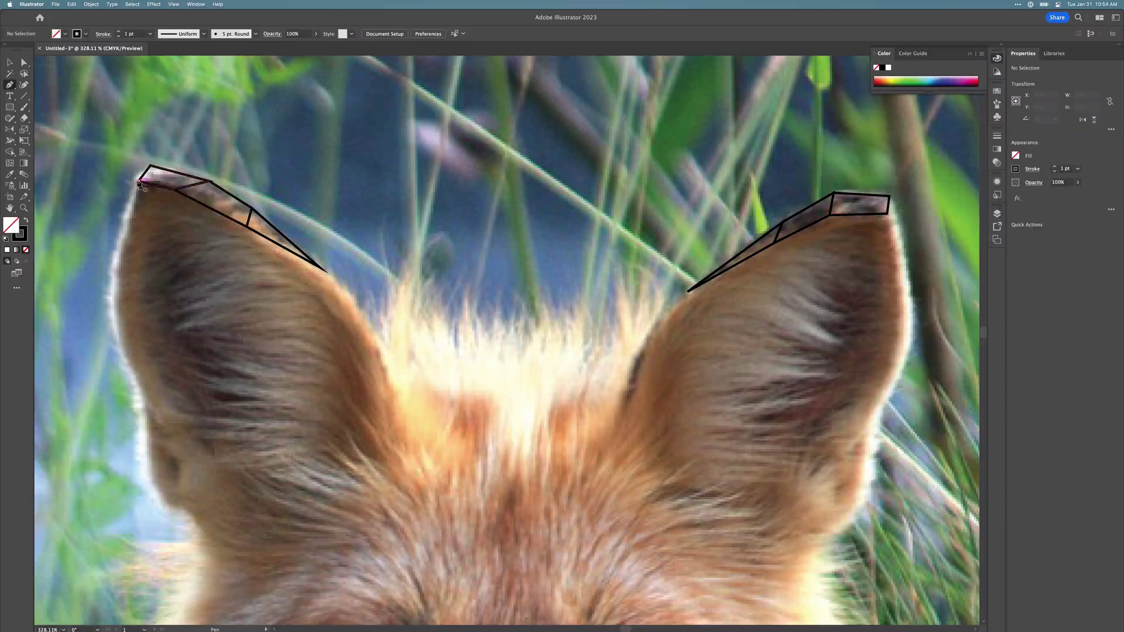
left_click(139, 182)
left_click(158, 218)
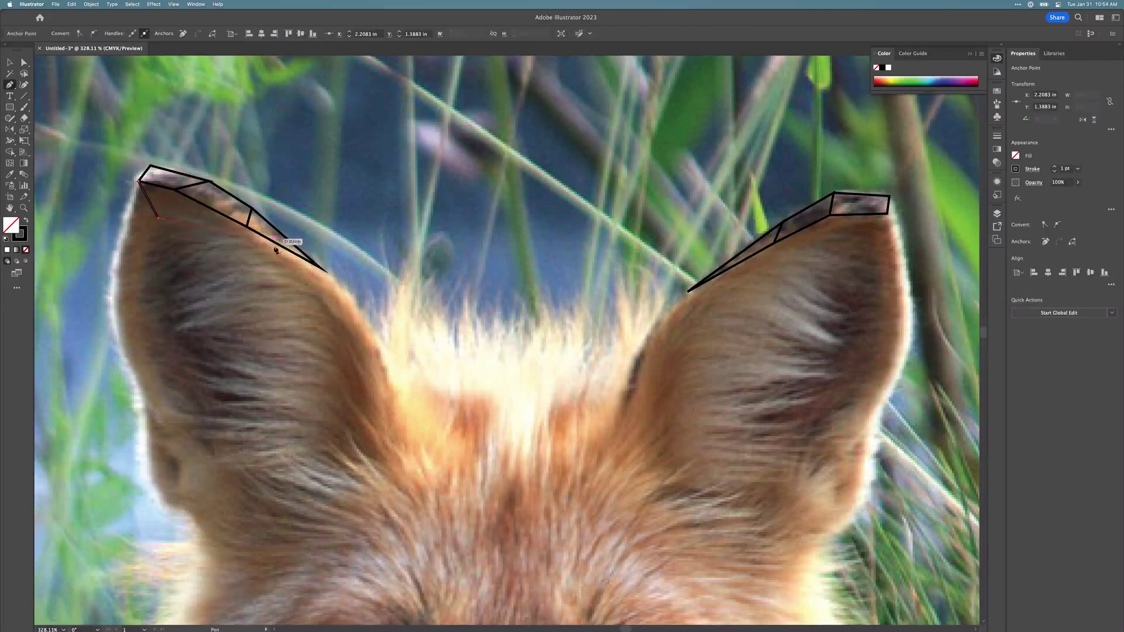
left_click(248, 226)
left_click(174, 189)
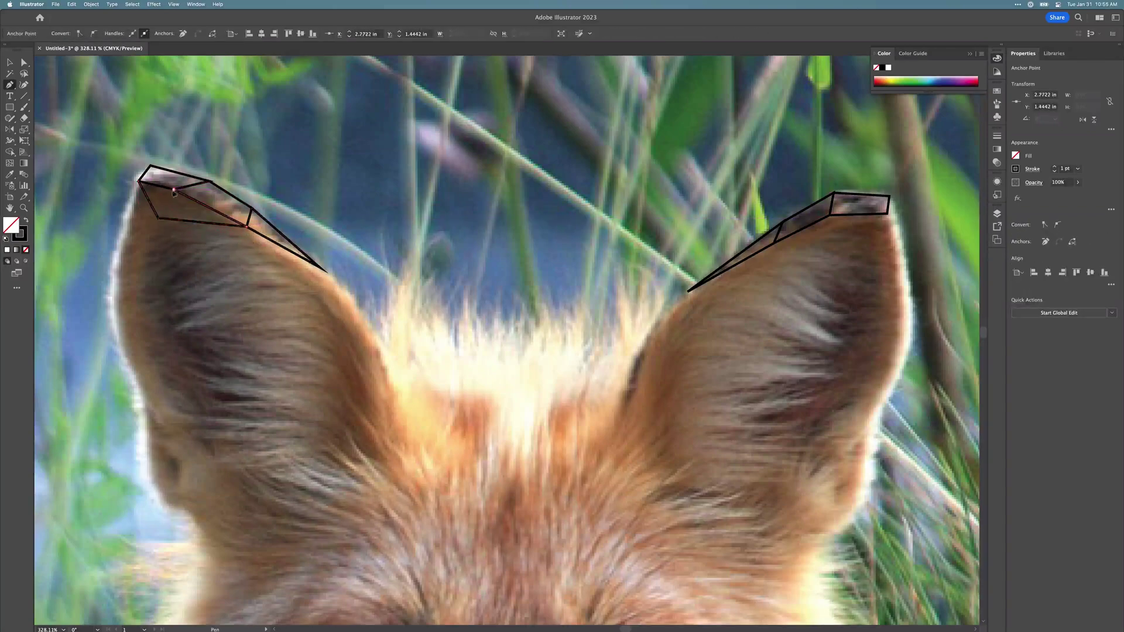
left_click(138, 182)
- Draw two stacked triangles down the left ear's upper inner edge, each pointing toward the outer side and sharing rim corners
left_click(247, 227)
left_click(159, 243)
left_click(319, 268)
left_click(350, 302)
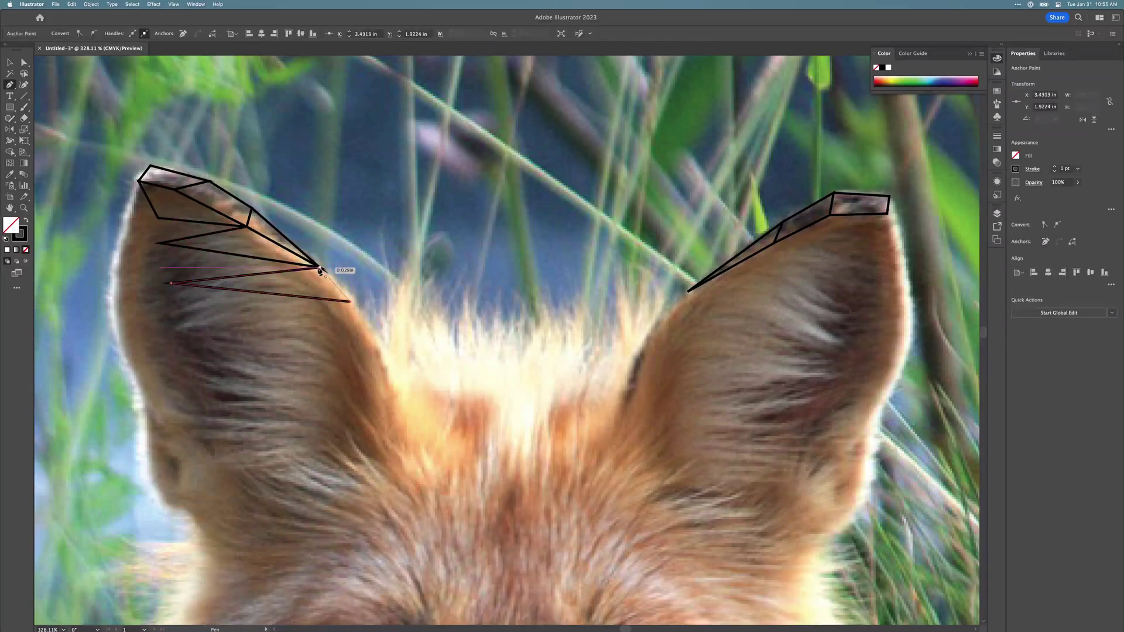
left_click(319, 267)
- Continue down the left ear's inner edge to its base with three more stacked triangles pointing toward the outer side
left_click(350, 301)
left_click(176, 328)
left_click(371, 339)
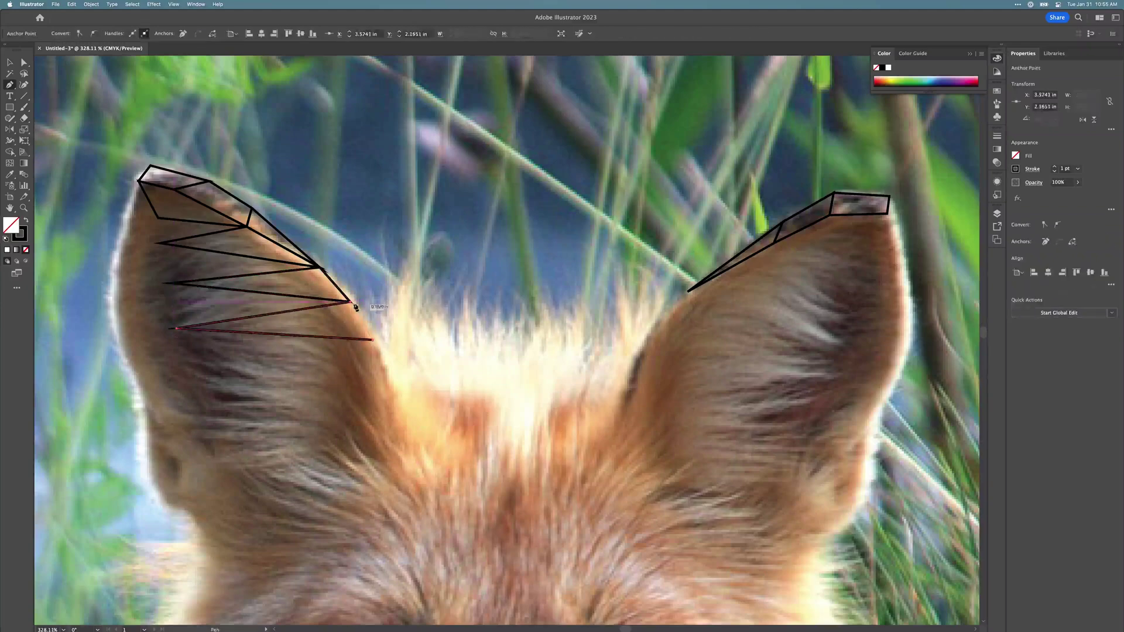
left_click(387, 388)
left_click(197, 385)
left_click(396, 450)
left_click(217, 434)
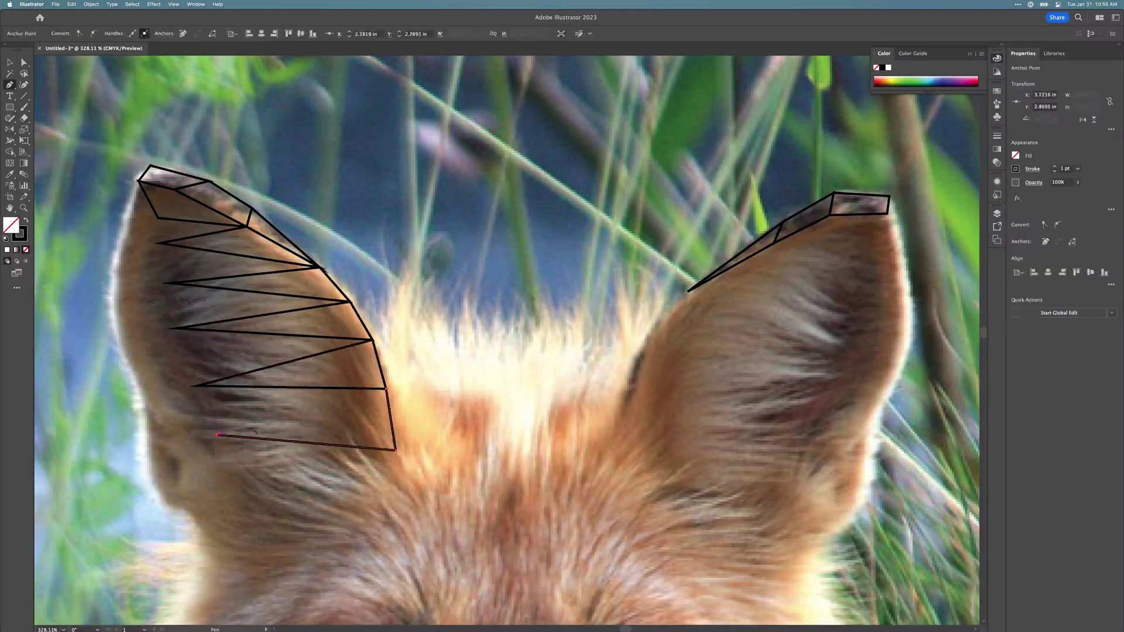
- Trace the facet along the left ear's outer edge at the tip, filling the gap down to the first inner triangle
left_click(139, 182)
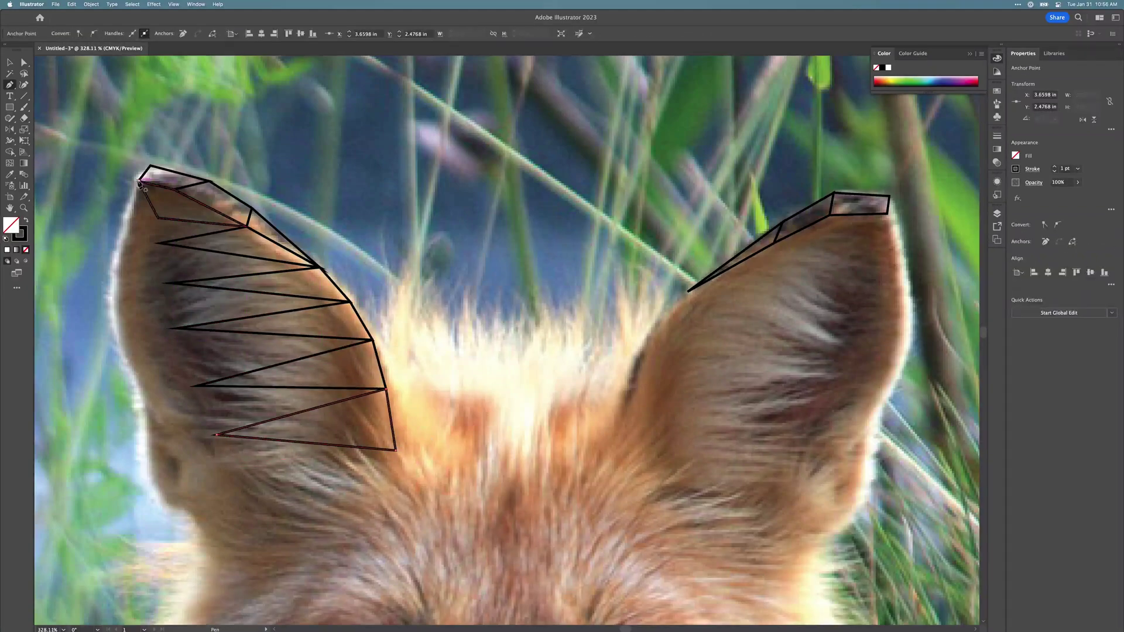
left_click(138, 182)
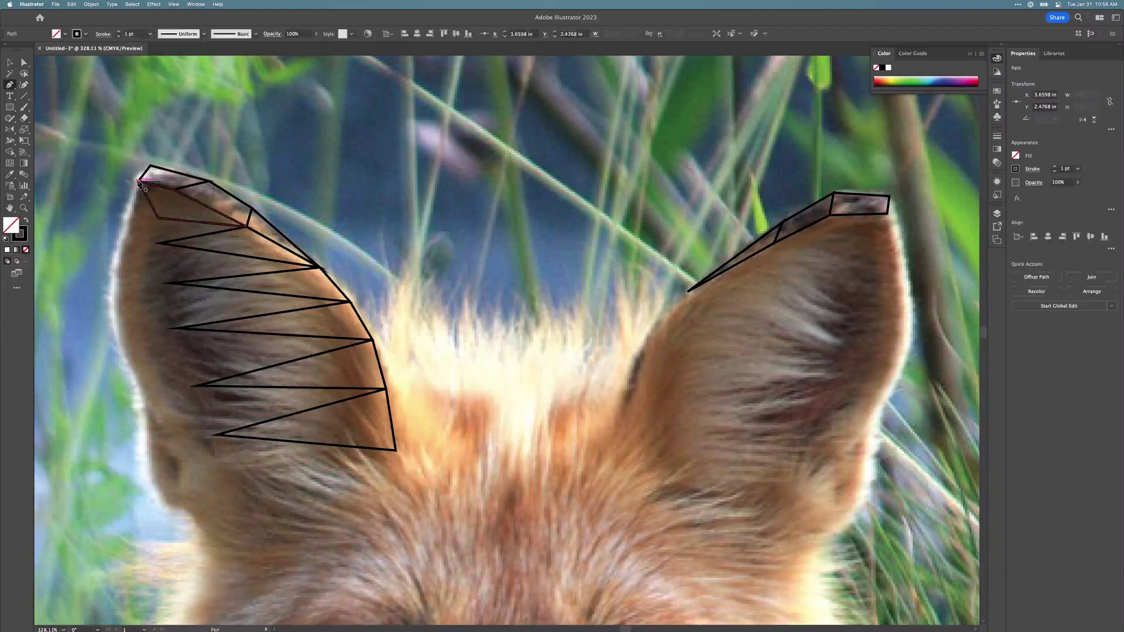
left_click(118, 251)
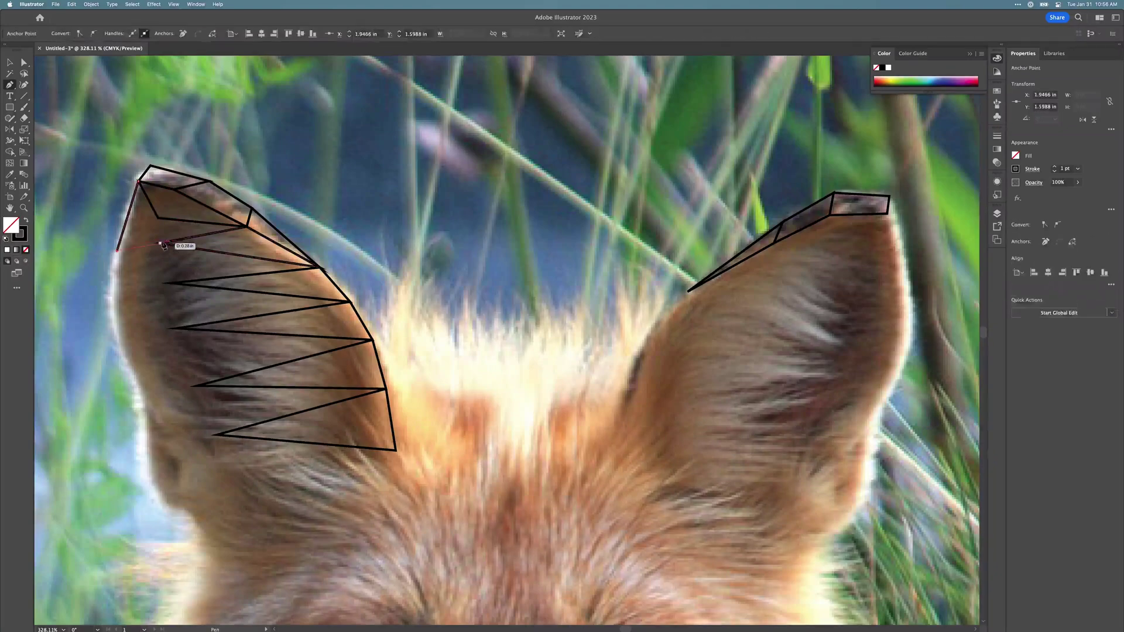
left_click(247, 227)
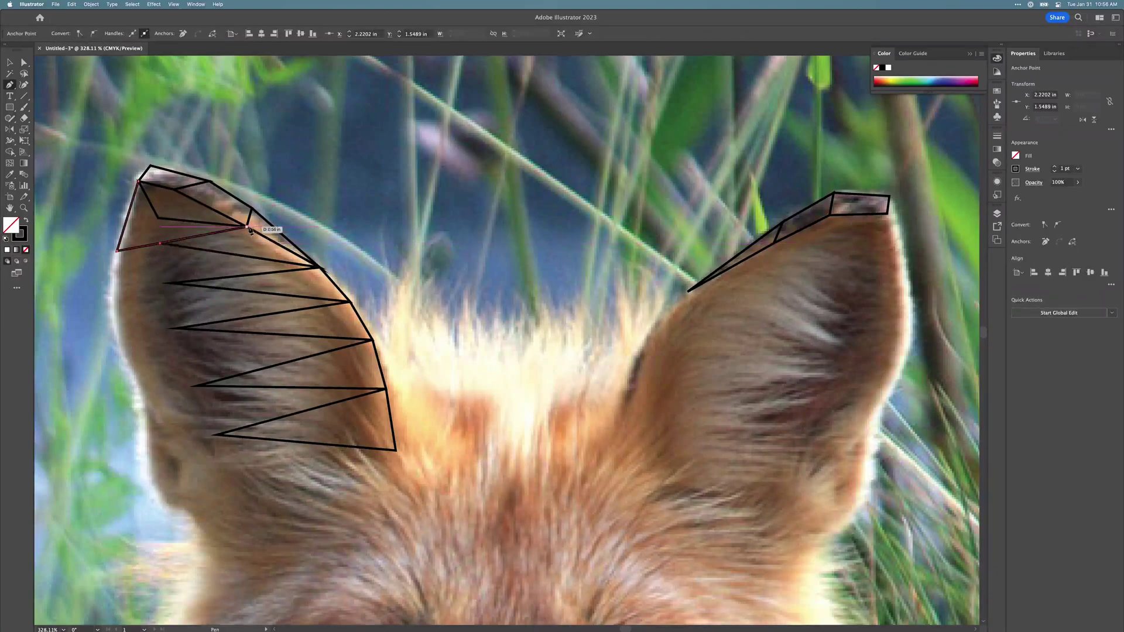
left_click(158, 218)
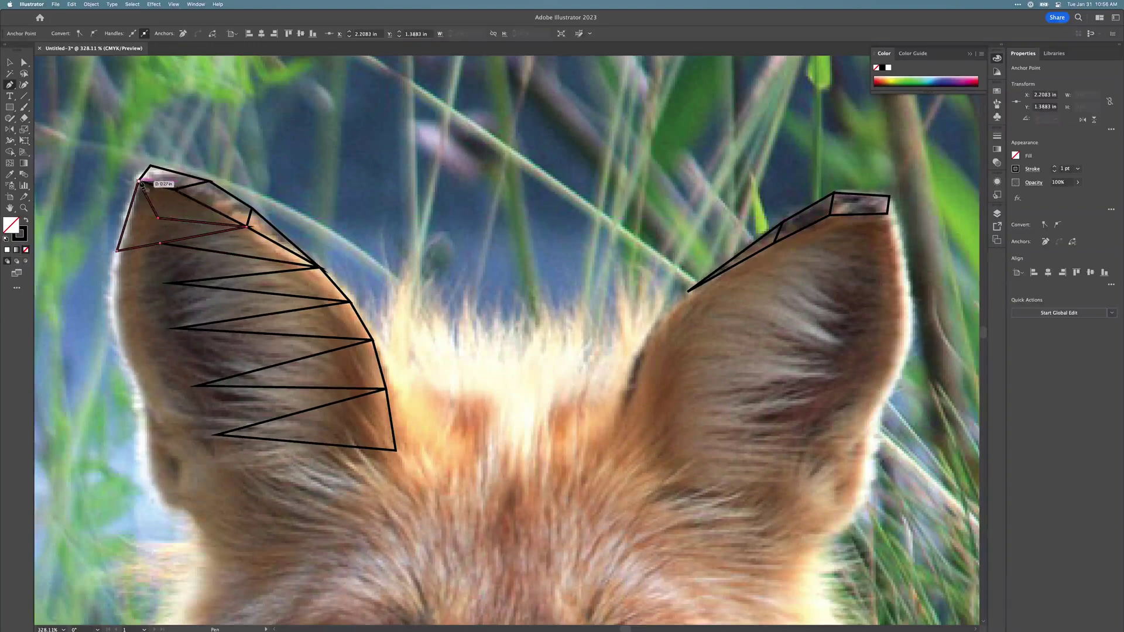
- Draw two adjoining facets down the left ear's outer edge, filling the gaps between the upper three inner triangles
left_click(117, 253)
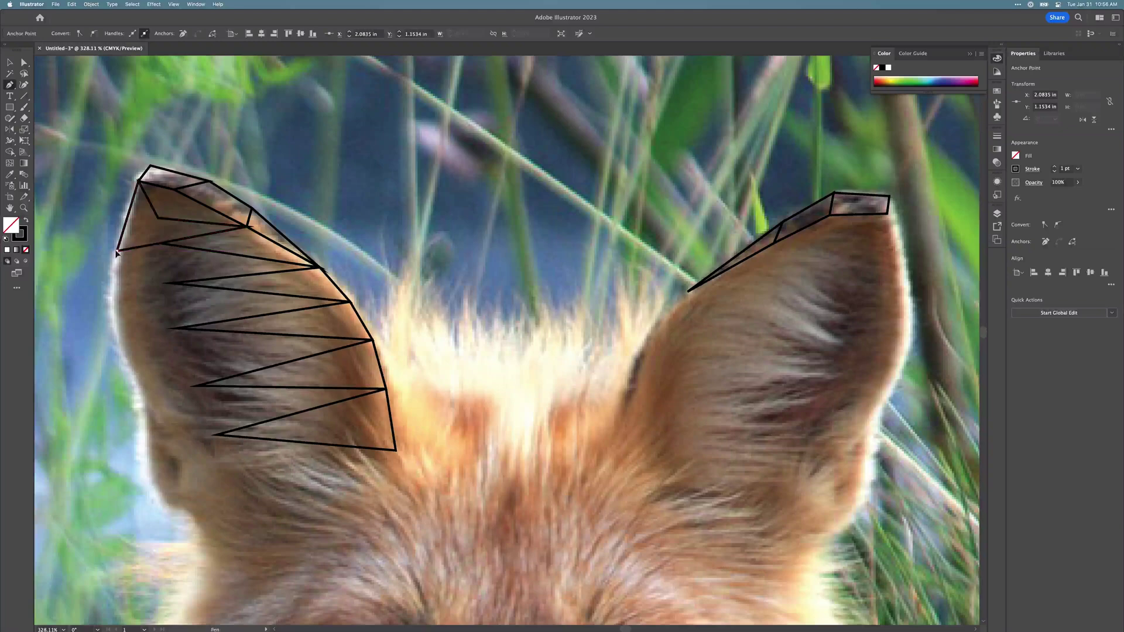
left_click(114, 287)
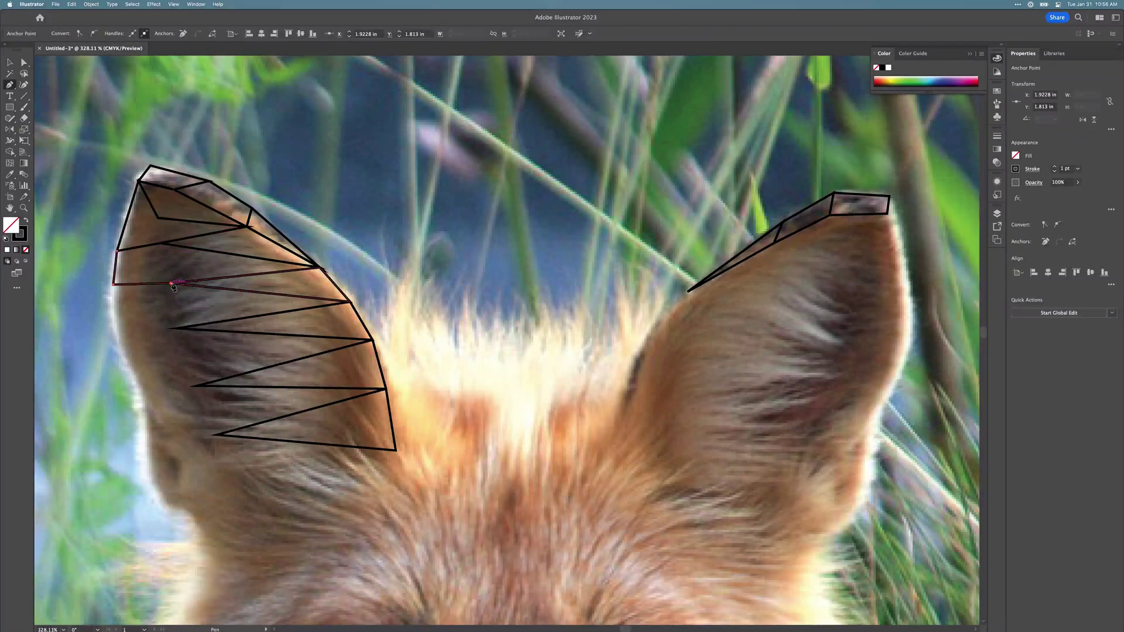
left_click(171, 284)
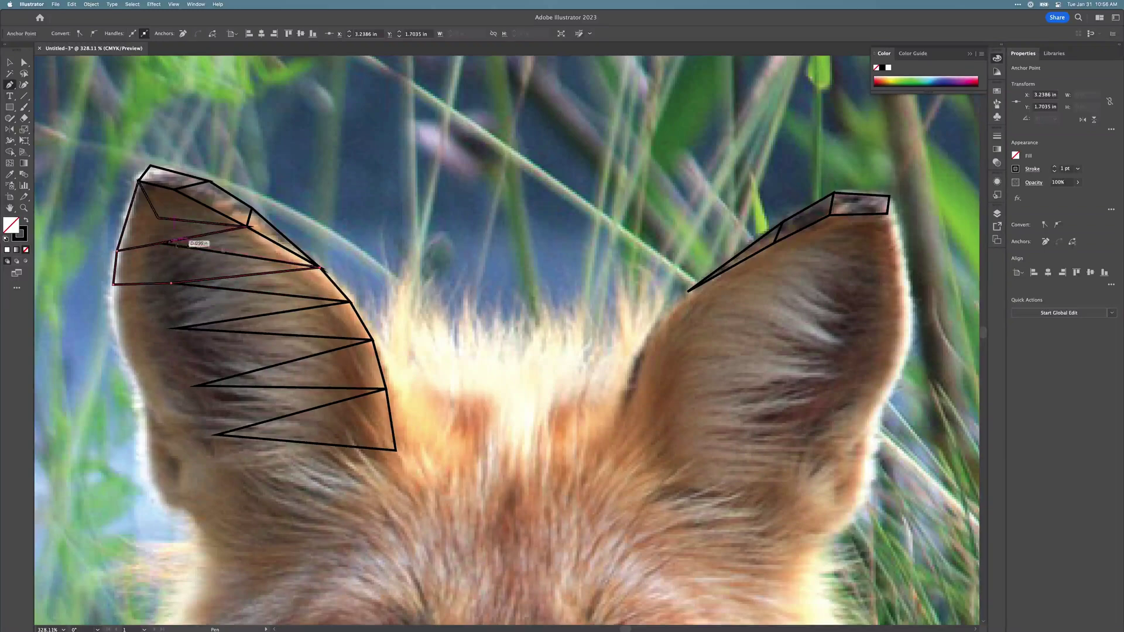
left_click(161, 244)
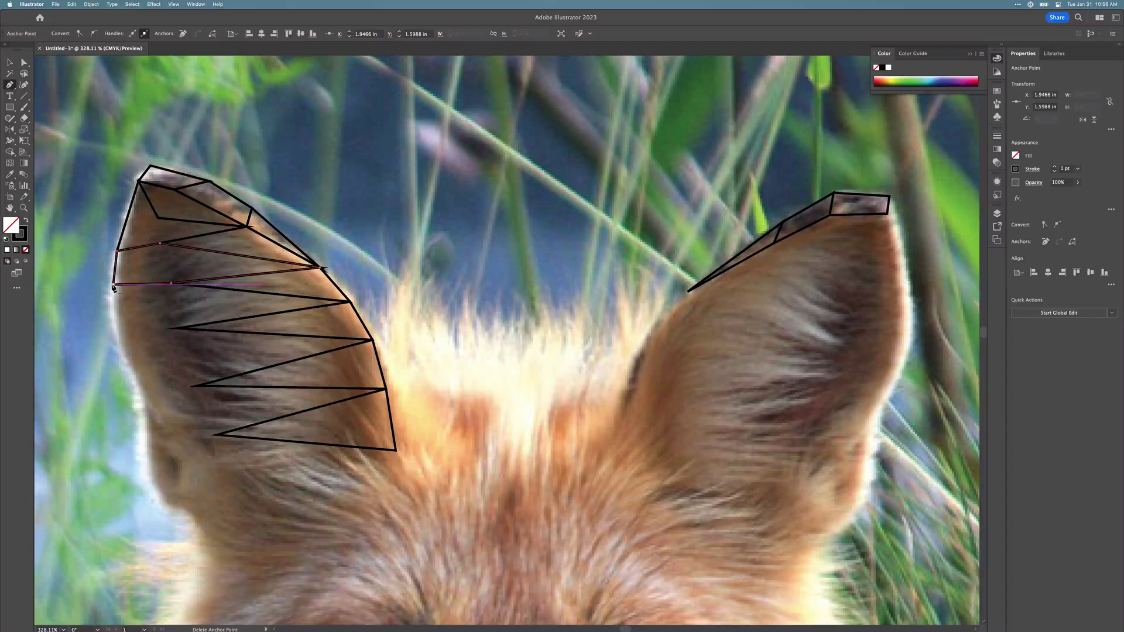
left_click(114, 286)
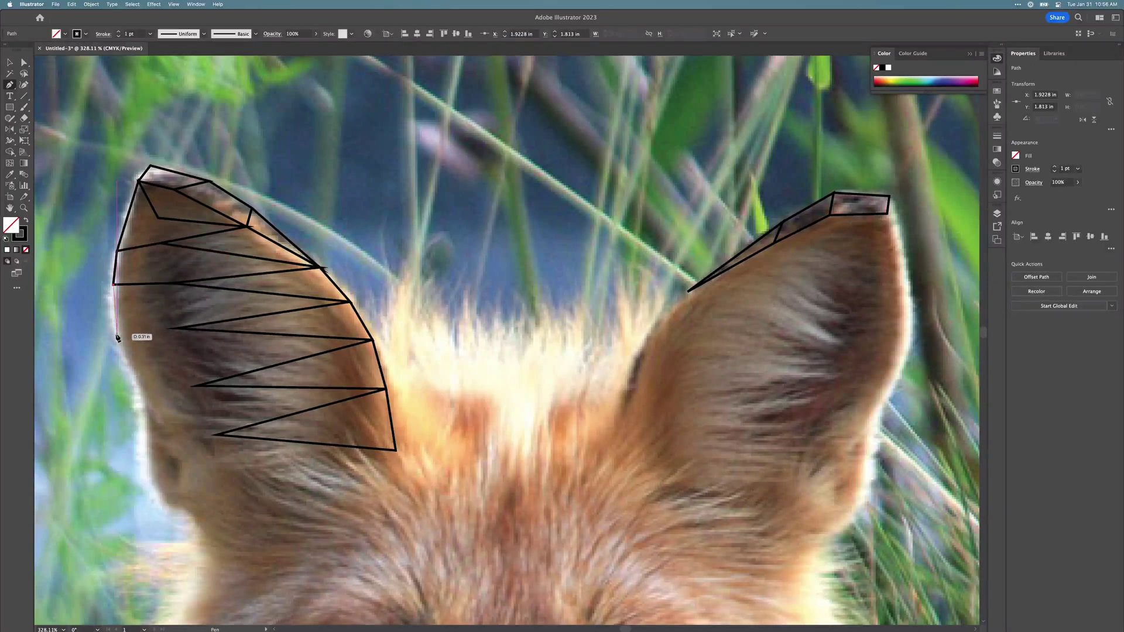
left_click(117, 334)
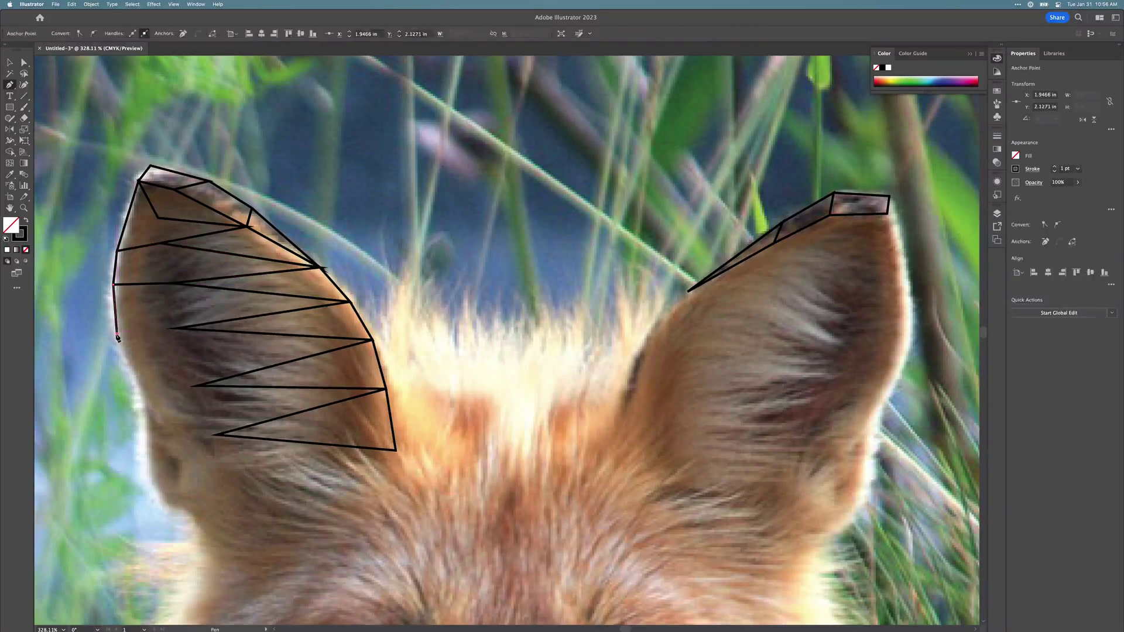
left_click(177, 328)
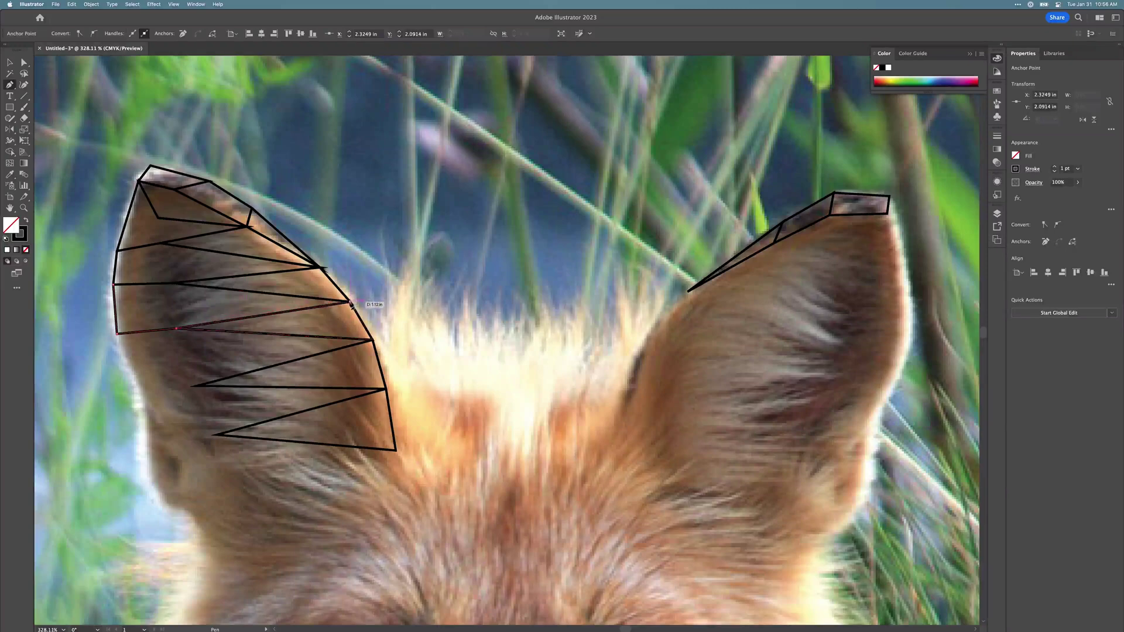
left_click(350, 303)
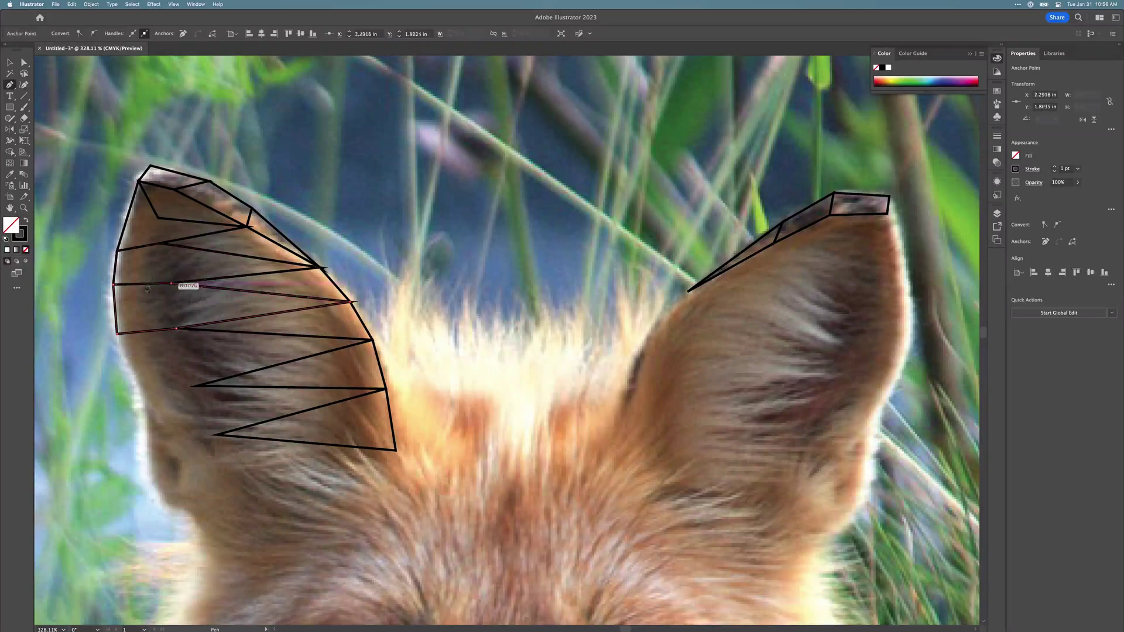
- Draw two more outer-edge facets on the left ear, filling the gaps between the lower three inner triangles
left_click(143, 393)
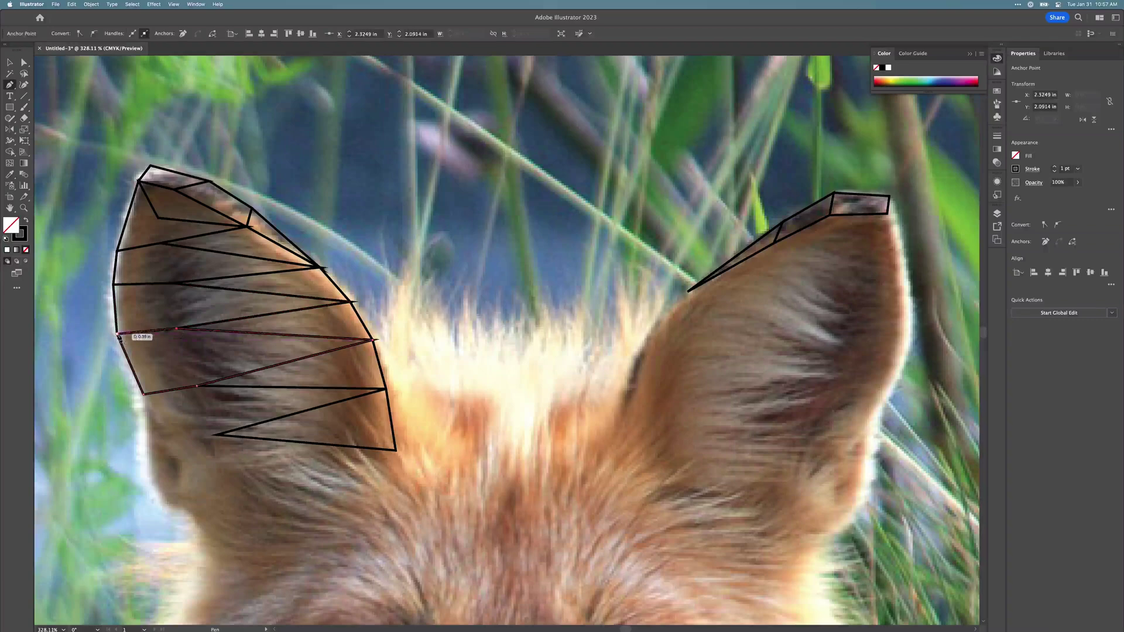
left_click(148, 443)
left_click(386, 389)
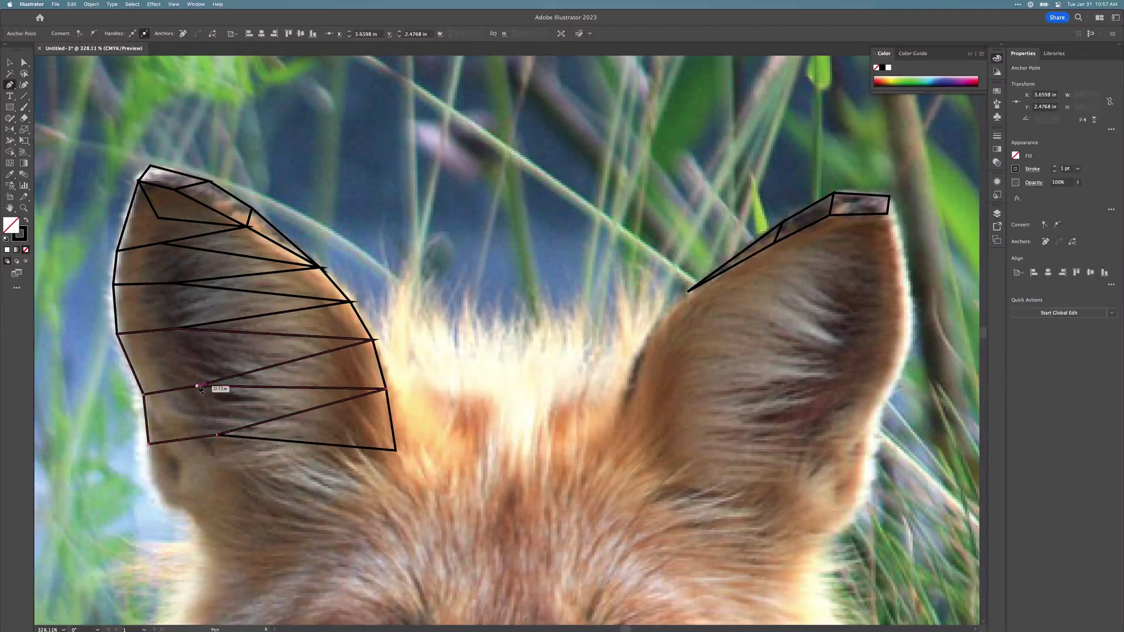
left_click(199, 387)
left_click(144, 394)
- Close off the left ear's base with a facet from its lower outer edge to the lowest inner corner
left_click(148, 444)
left_click(167, 509)
left_click(396, 450)
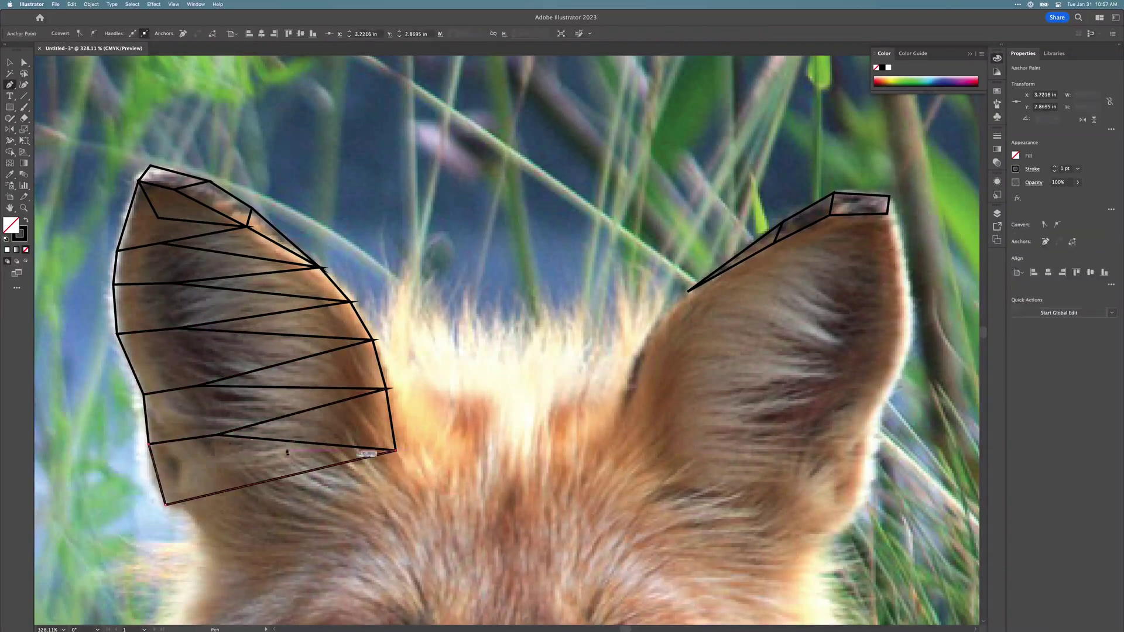
left_click(218, 435)
left_click(149, 444)
- Draw a four-sided facet on the right ear directly beneath the tip shape and the adjoining rim facet
scroll(489, 426, "down", 5)
scroll(489, 426, "down", 1)
scroll(490, 424, "up", 3)
scroll(491, 424, "up", 3)
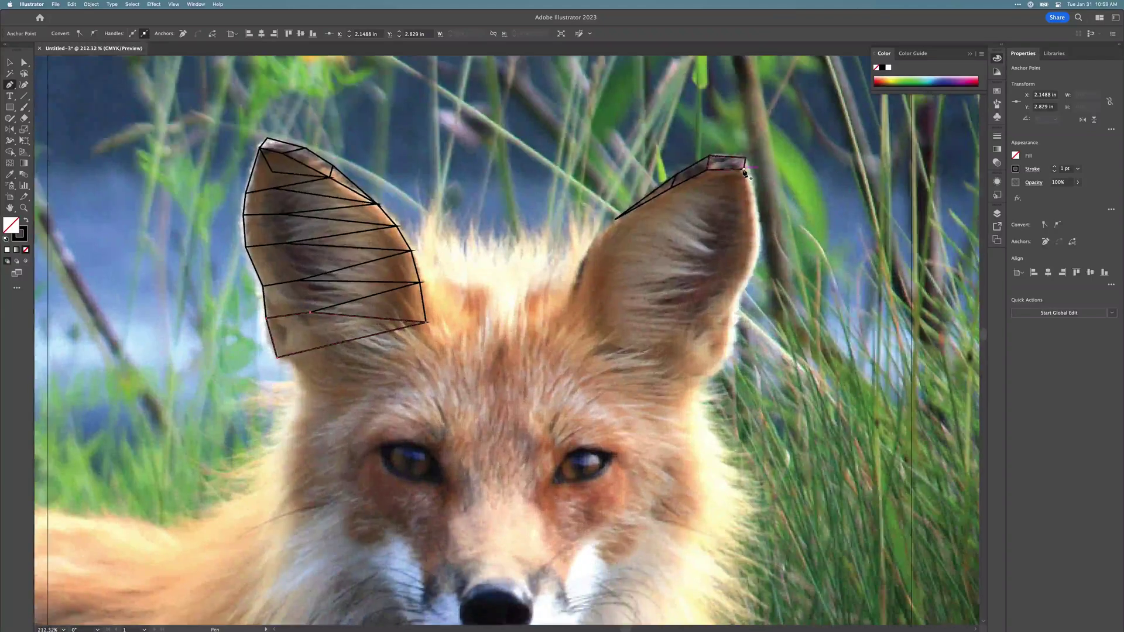
left_click(672, 189)
left_click(748, 185)
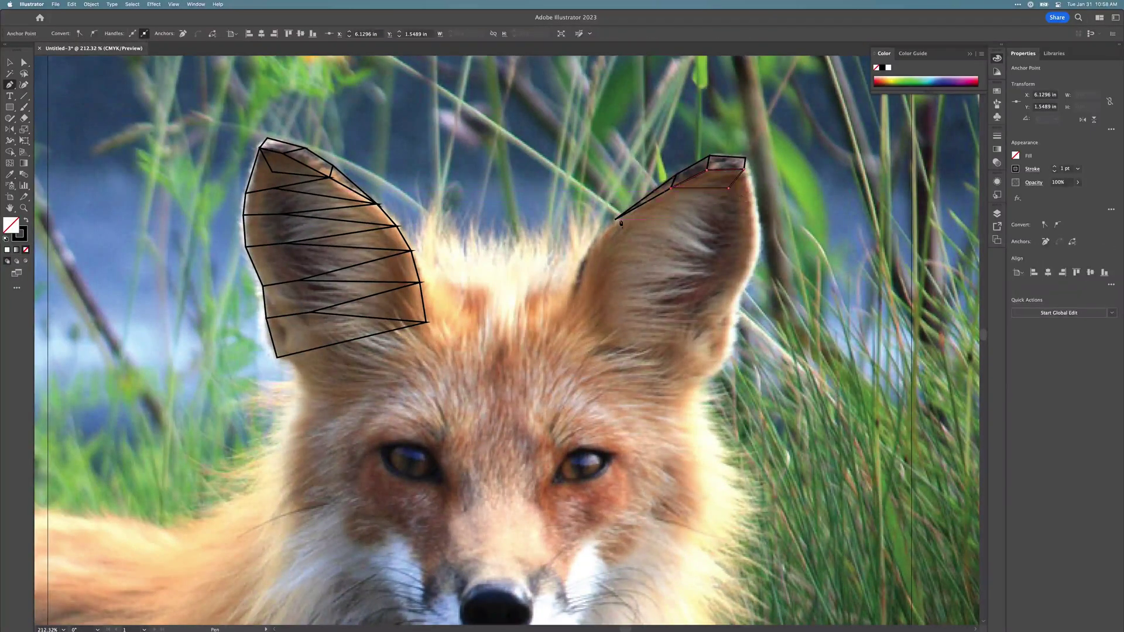
- Draw two stacked triangles down the right ear's inner edge, starting below the rim facets and pointing toward the outer side
left_click(615, 219)
left_click(732, 216)
left_click(671, 188)
left_click(615, 219)
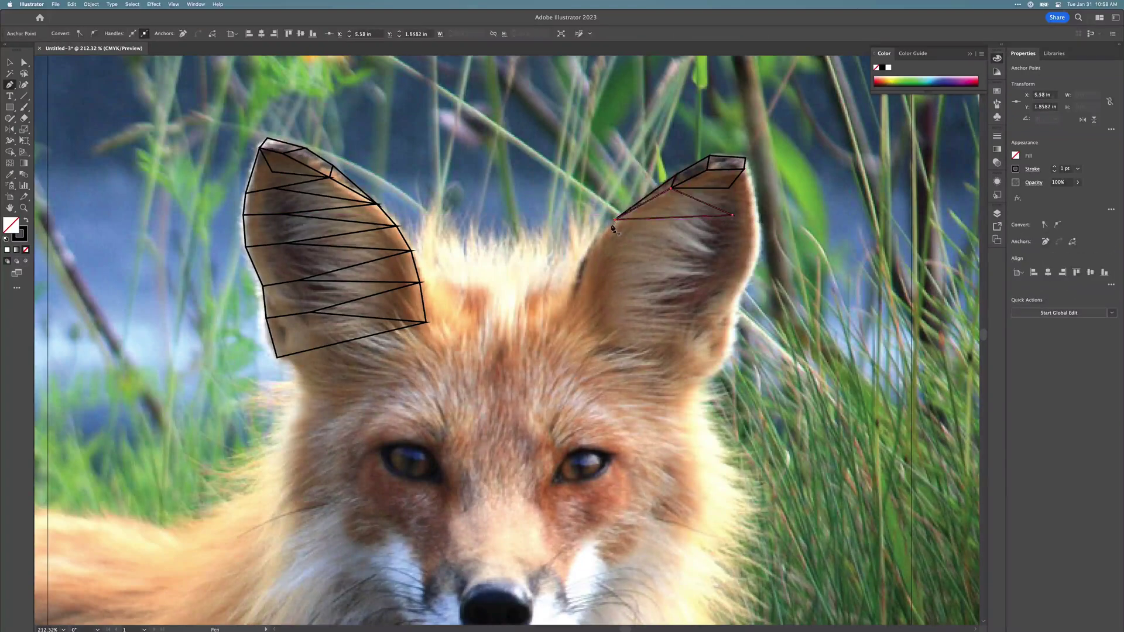
left_click(615, 220)
left_click(705, 241)
left_click(598, 238)
left_click(615, 220)
- Draw a triangle on the right ear's inner edge below the existing triangles, with its point toward the outer side
left_click(598, 239)
left_click(584, 263)
left_click(700, 272)
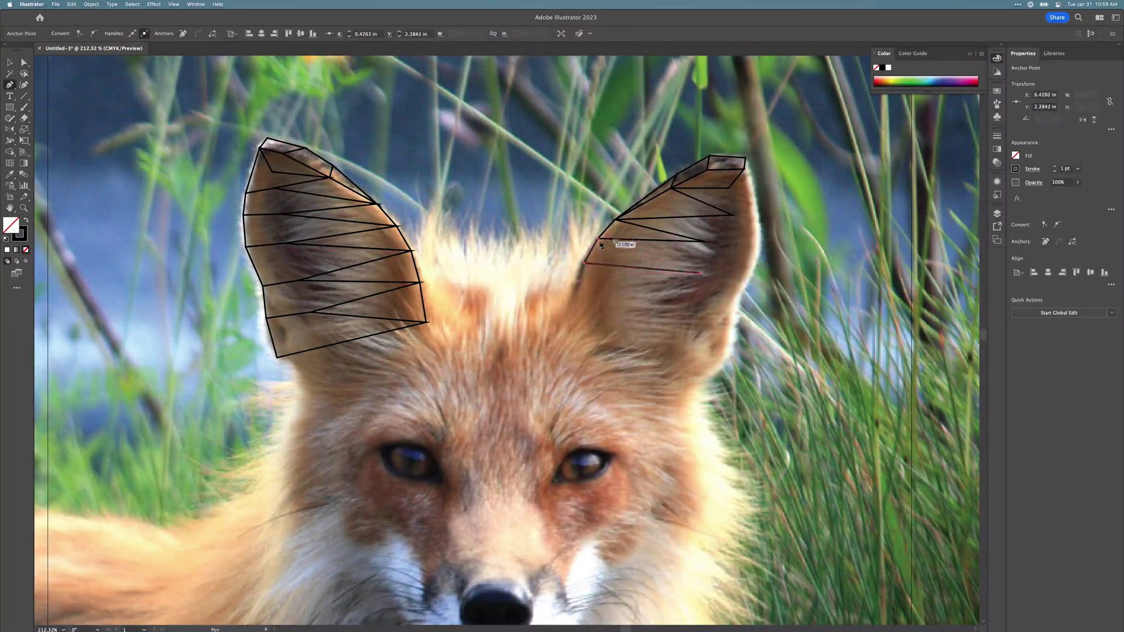
left_click(599, 239)
- Draw the lowest inner-edge triangle on the right ear and shift its bottom inner corner slightly down to the ear's edge
left_click(577, 289)
left_click(691, 300)
left_click(585, 263)
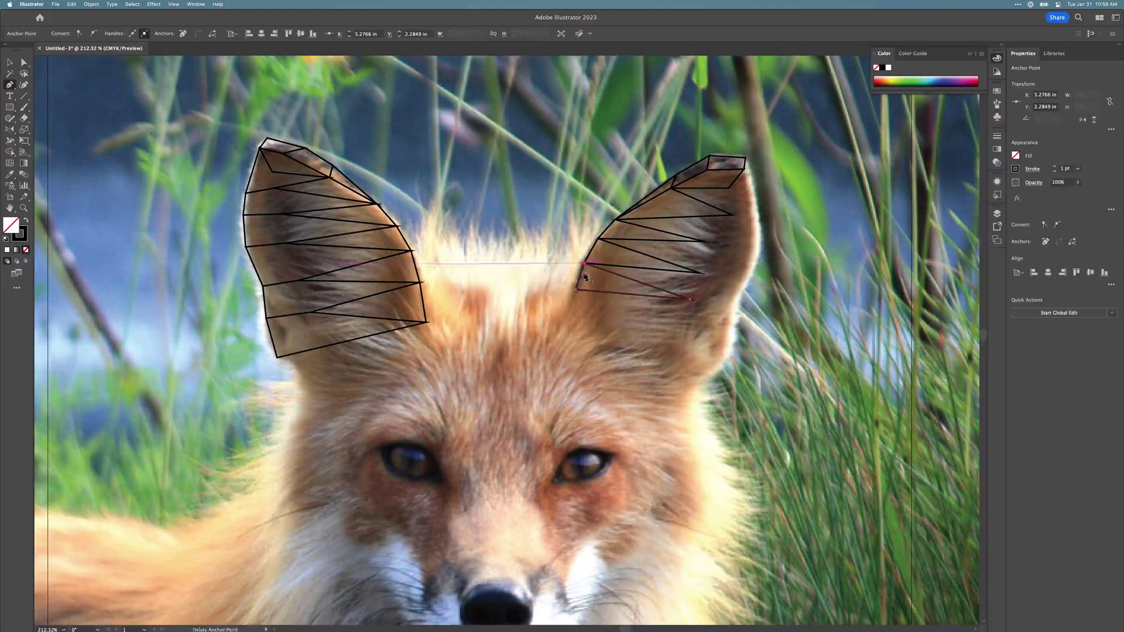
left_click(577, 289)
left_click_drag(576, 289, 573, 299)
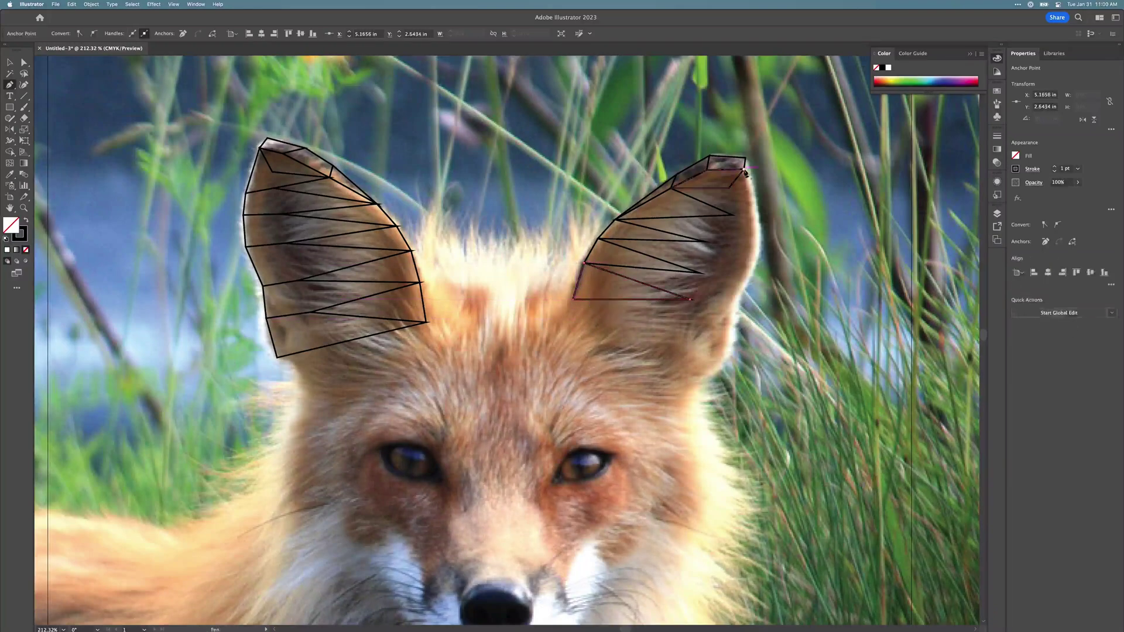
- Draw a facet along the right ear's outer edge beneath the tip, following the four-sided facet and the uppermost inner triangle
left_click(744, 170)
left_click(754, 221)
left_click(732, 215)
left_click(671, 188)
left_click(728, 189)
left_click(744, 170)
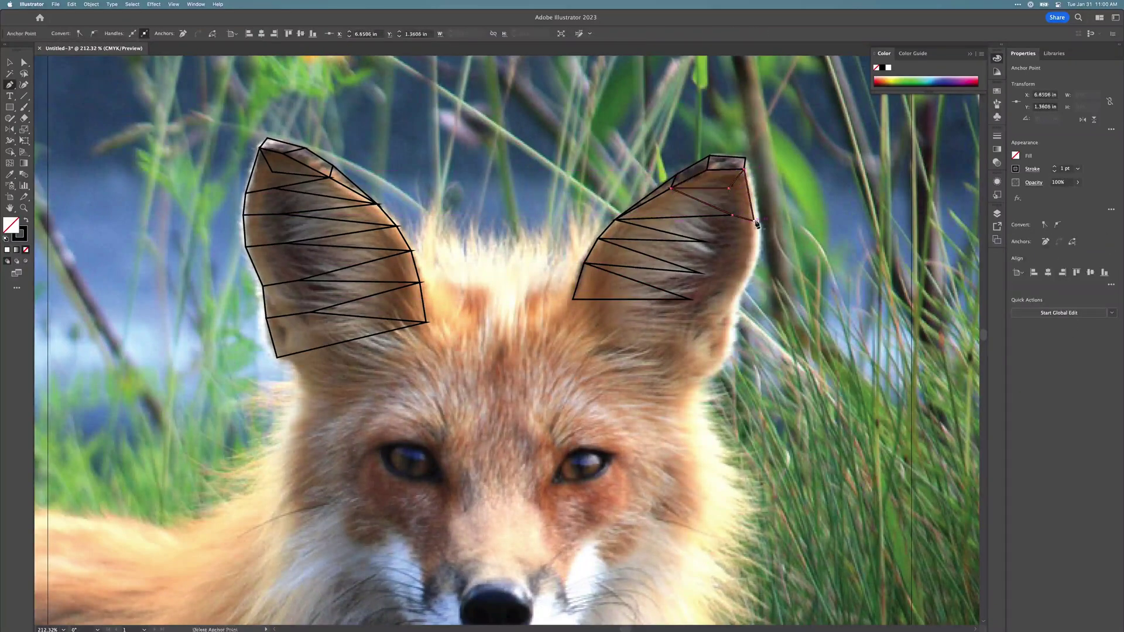
key("super+shift+a")
- Draw two more outer-edge facets down the right ear, filling the gaps between the neighbouring inner triangles
left_click(754, 221)
left_click(732, 215)
left_click(614, 220)
left_click(705, 242)
left_click(754, 241)
left_click(754, 221)
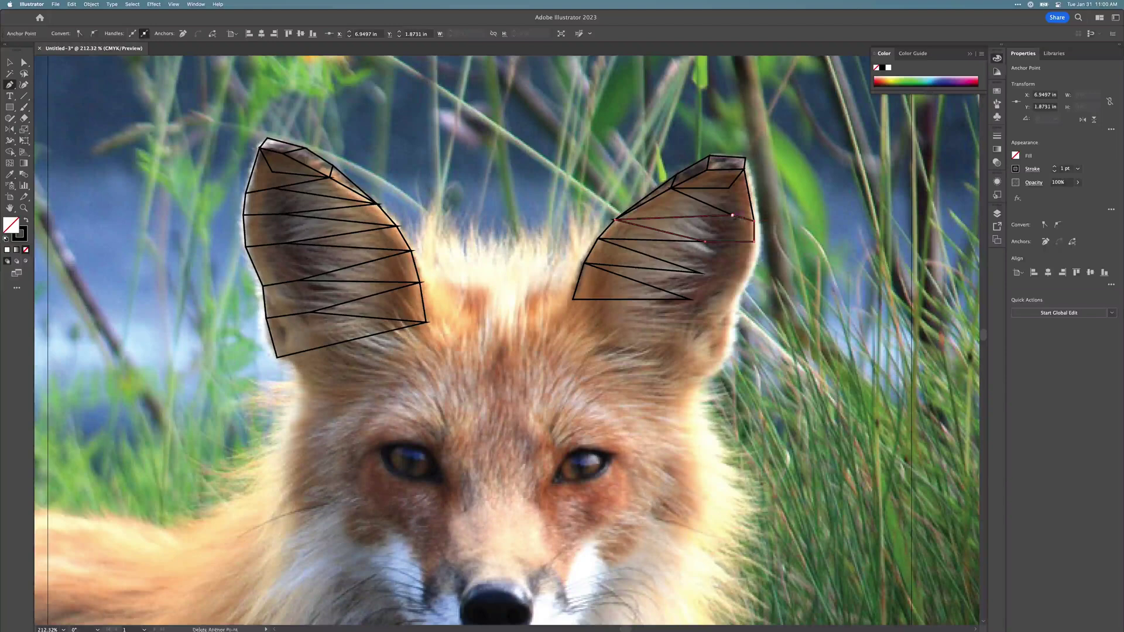
left_click(700, 273)
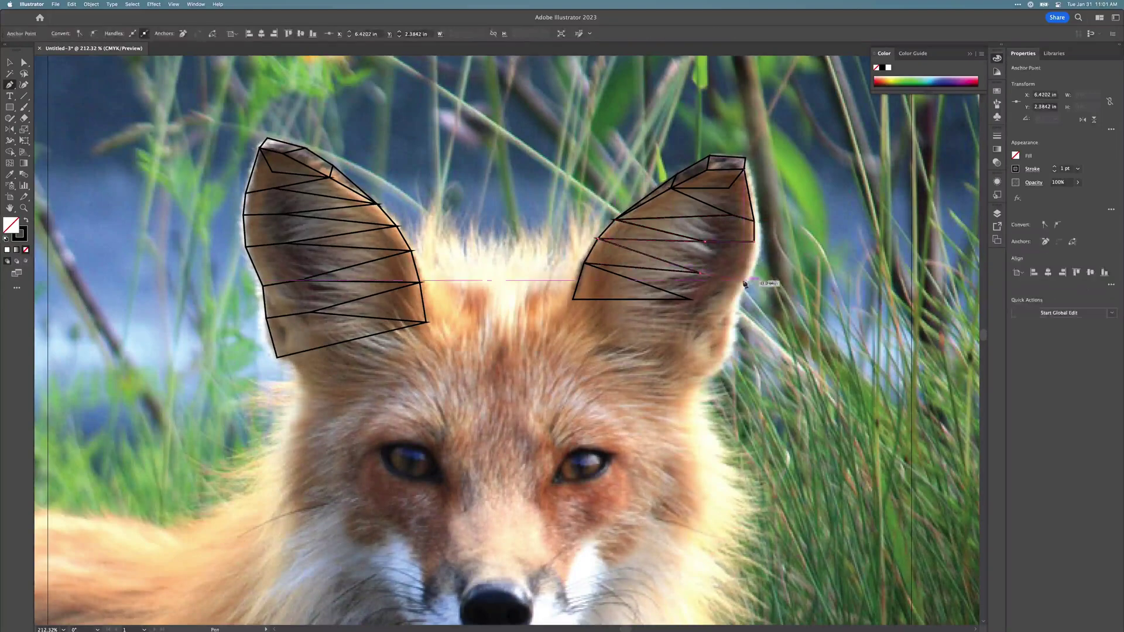
left_click(752, 275)
key("super+shift+a")
- Draw the right ear's lowest gap-filling facet and close off its base with a facet from the lower outer edge to the lowest inner corner
left_click(750, 275)
left_click(700, 273)
left_click(584, 263)
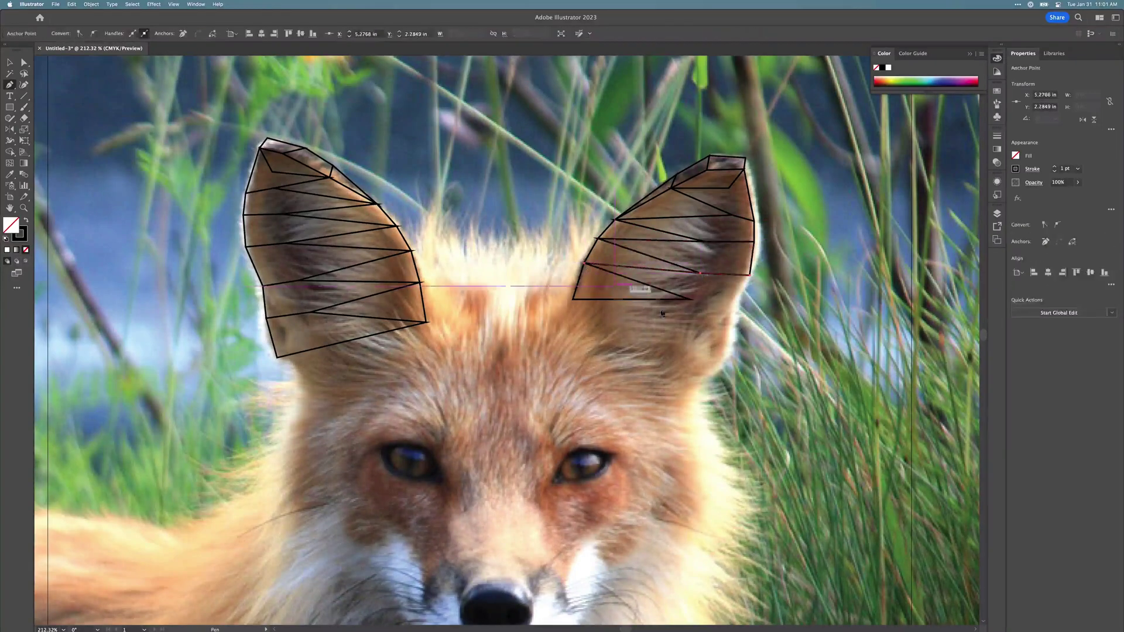
left_click(690, 300)
left_click(734, 313)
left_click(724, 361)
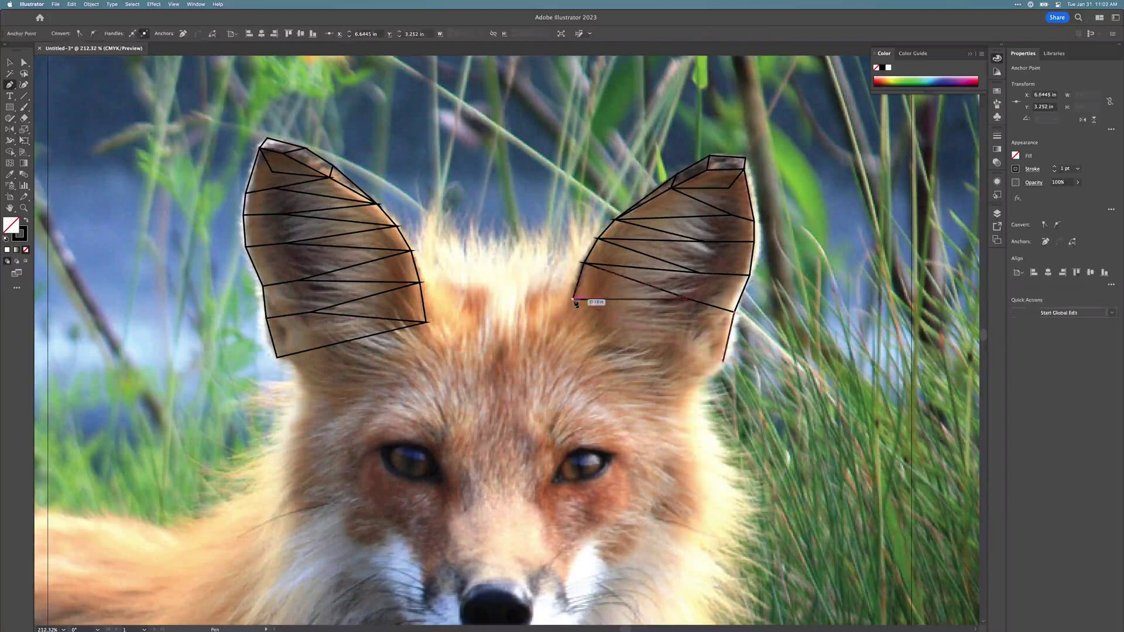
left_click(573, 300)
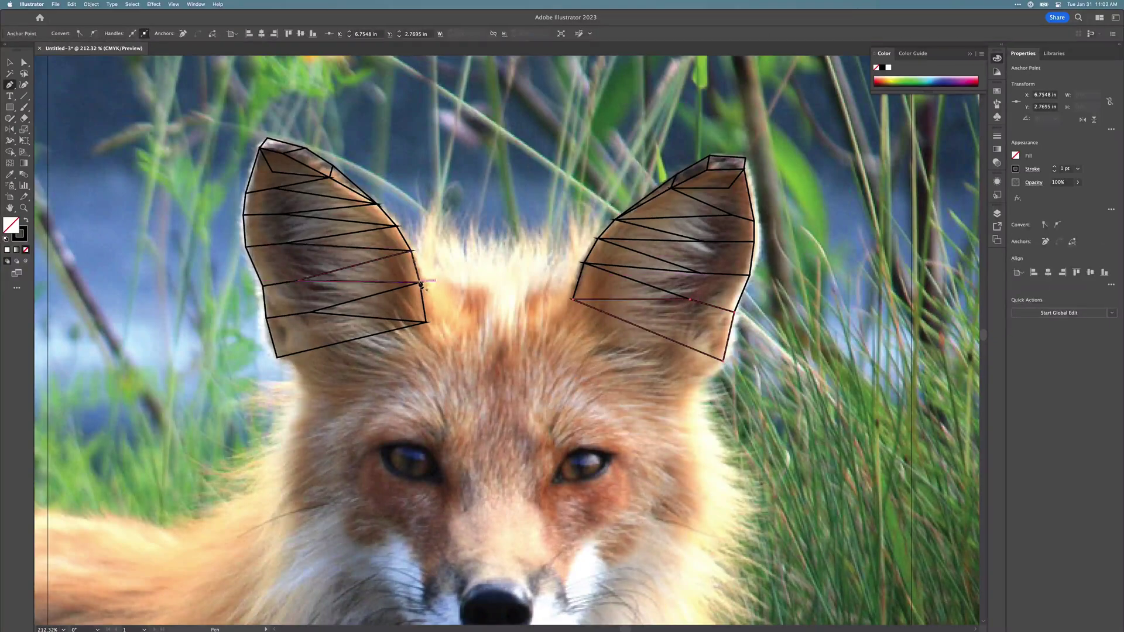
- Draw a spiked fur facet against the left ear's lower inner edge, placing anchors on each of the ear's corners there
left_click(411, 250)
left_click(423, 215)
left_click(448, 321)
left_click(425, 322)
left_click(411, 251)
left_click(440, 218)
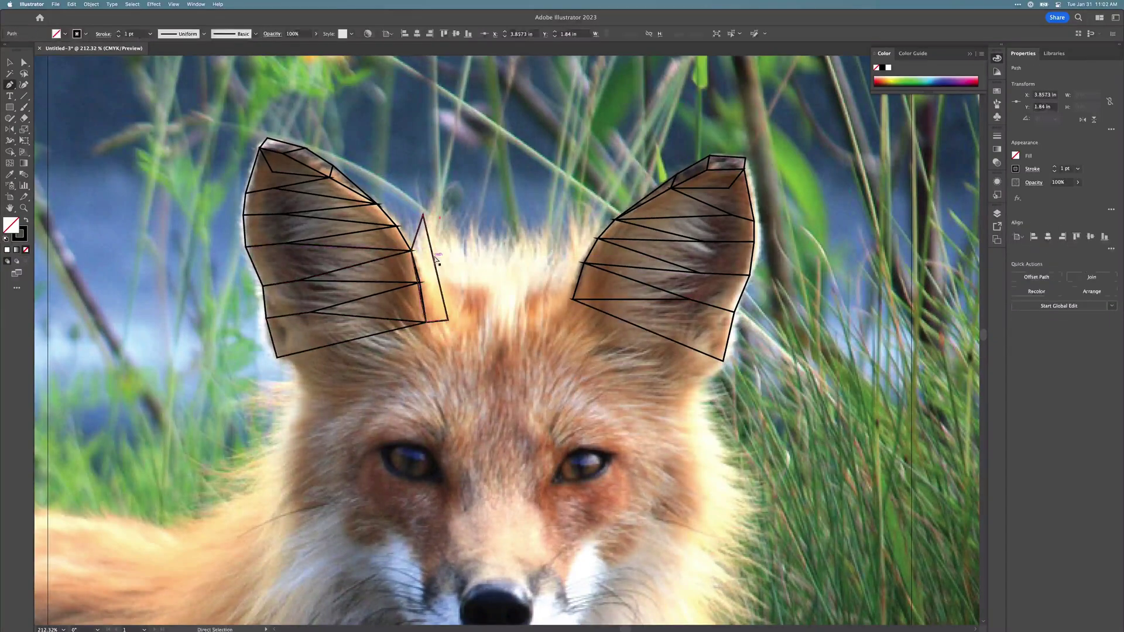
left_click(436, 260, "super")
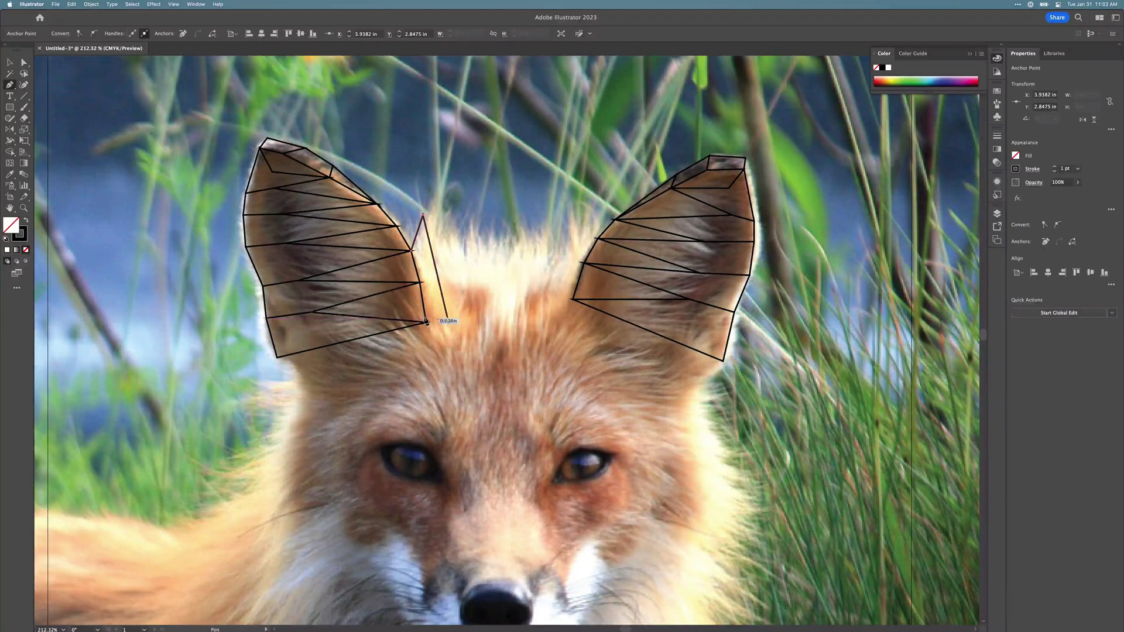
left_click(426, 321)
left_click(419, 283)
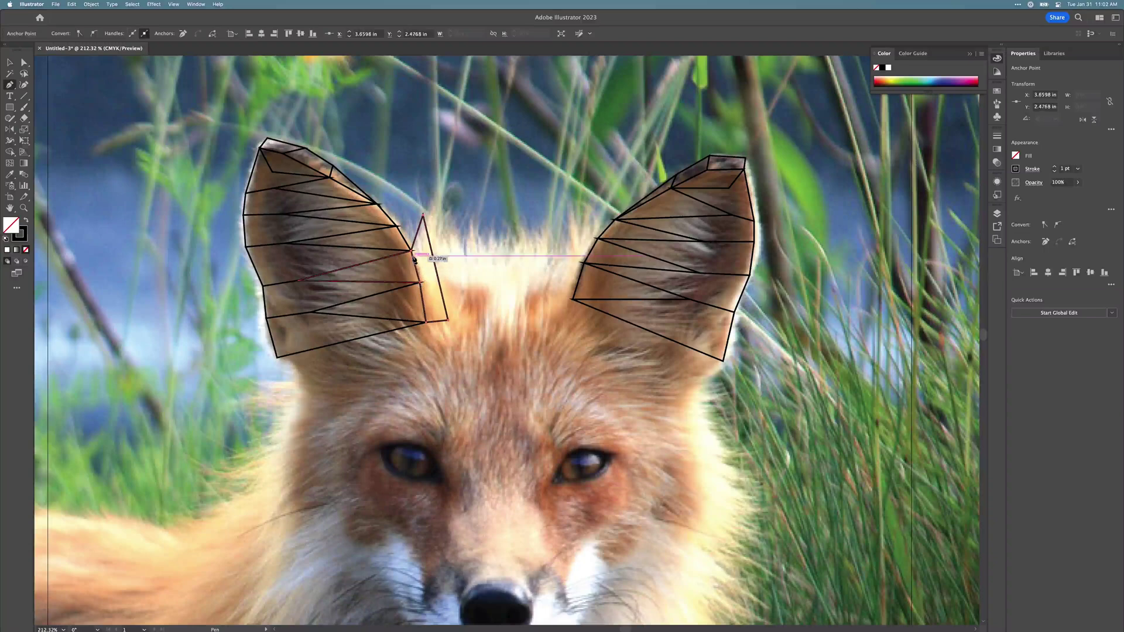
left_click(411, 251)
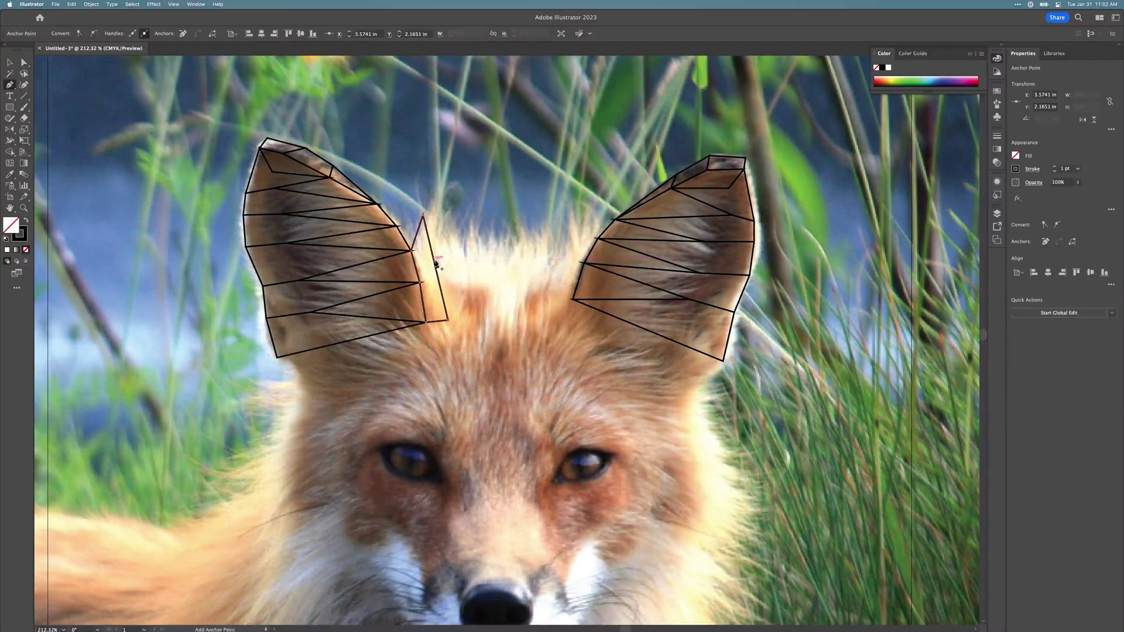
- Draw a second spiked fur tuft beside the first, sharing its side and ending at the hairline
left_click(441, 221)
key("super+z")
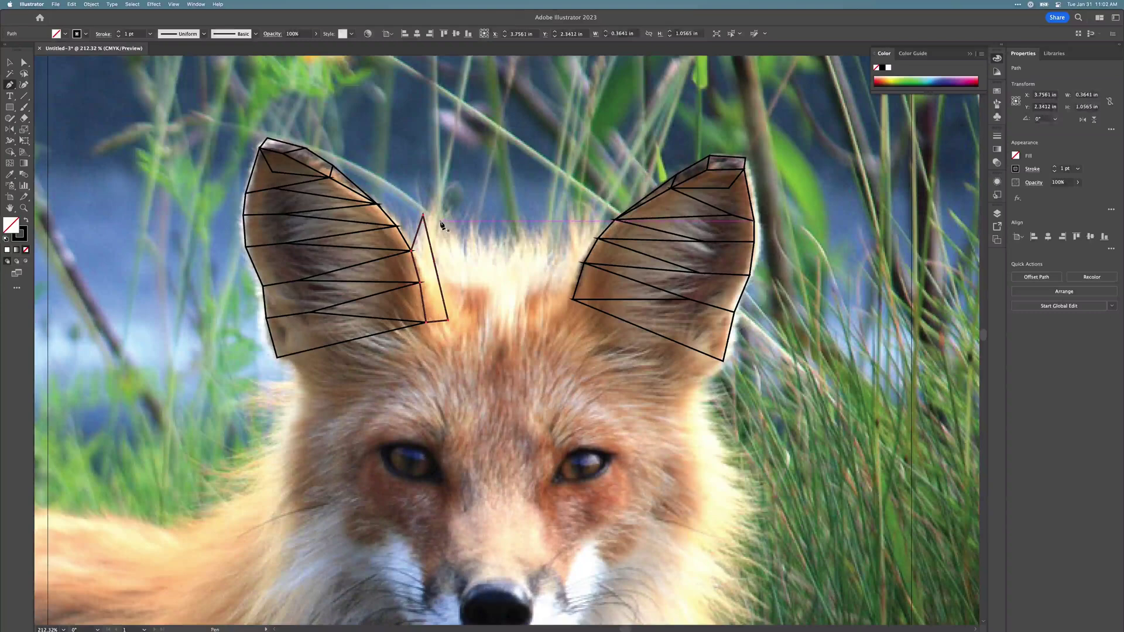
left_click(440, 221)
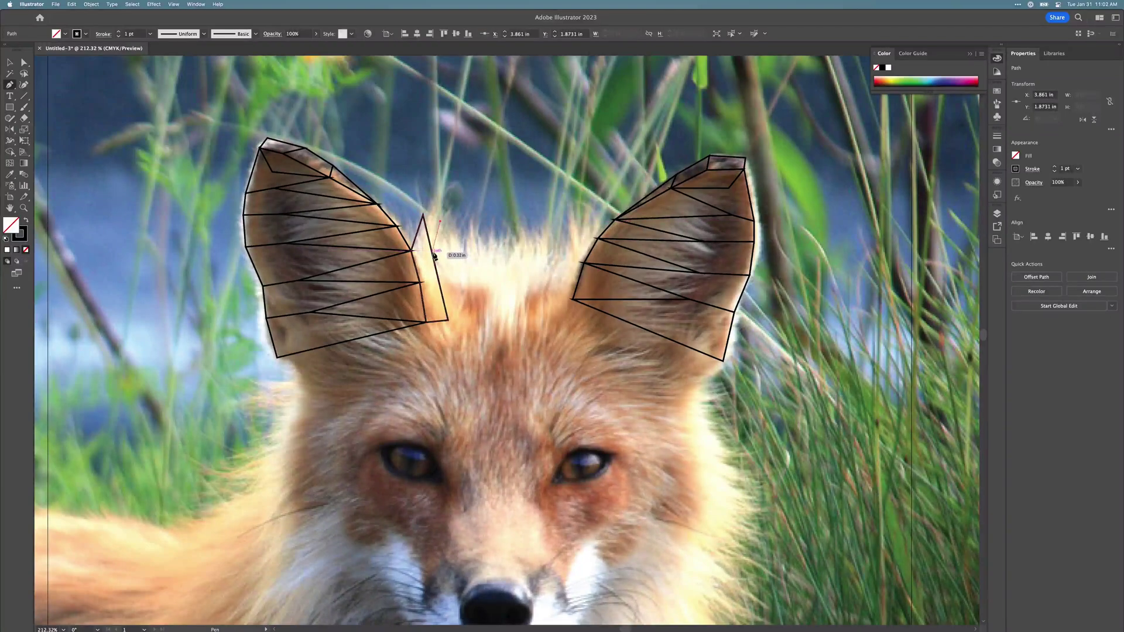
left_click(435, 255)
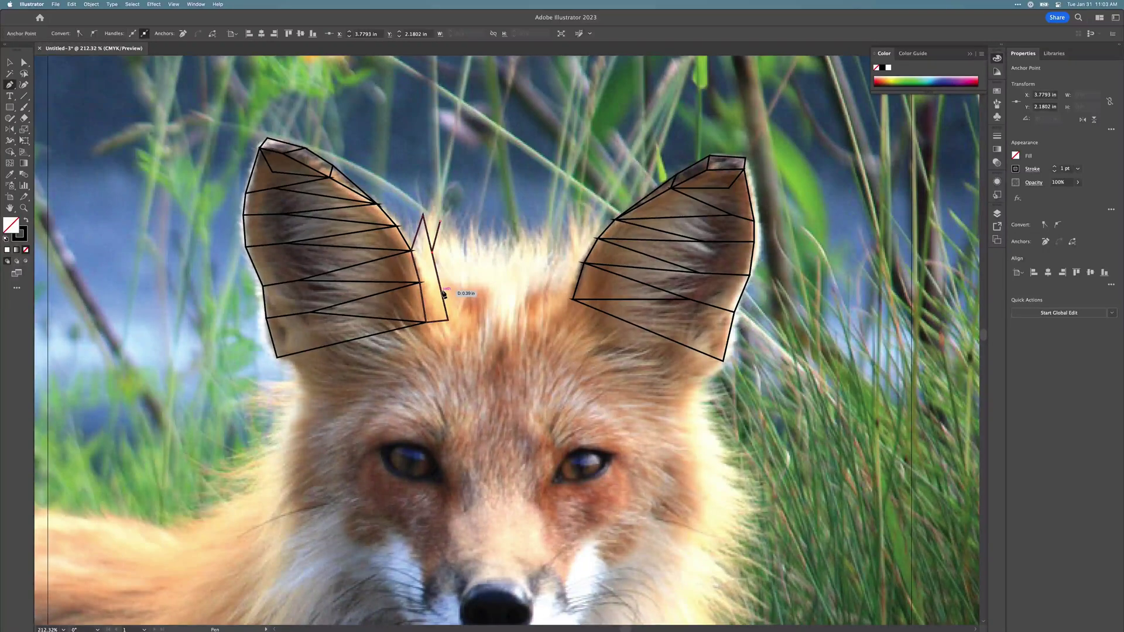
left_click(448, 322)
left_click(468, 304)
left_click(441, 221)
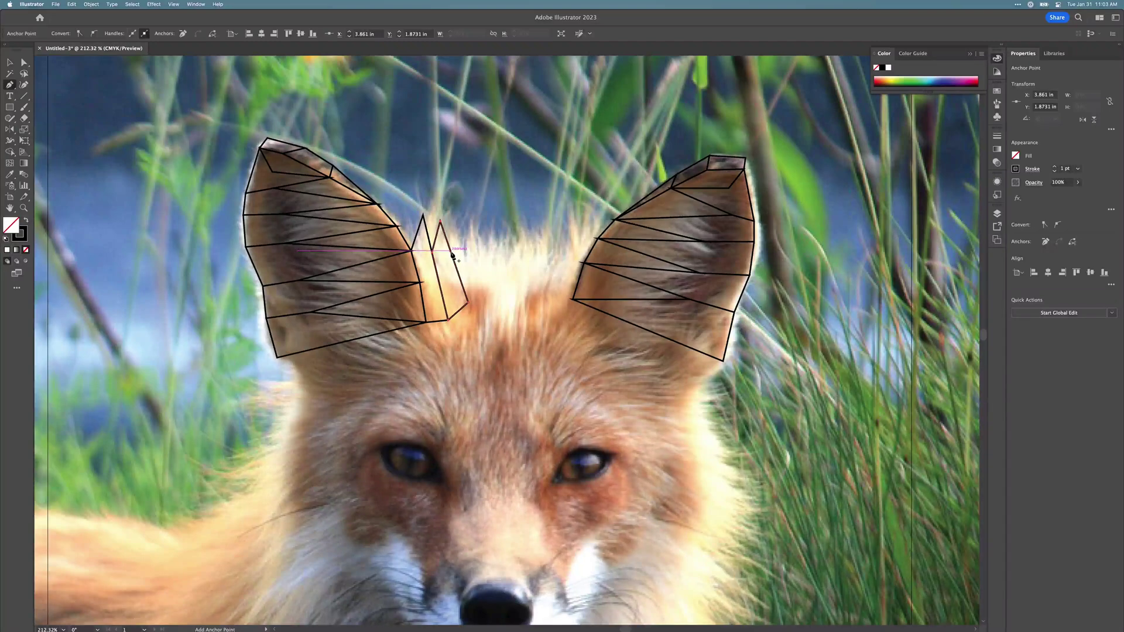
- Draw the third and fourth spiked fur tufts, continuing toward a low point at the middle of the hairline
left_click(452, 252)
left_click(456, 225)
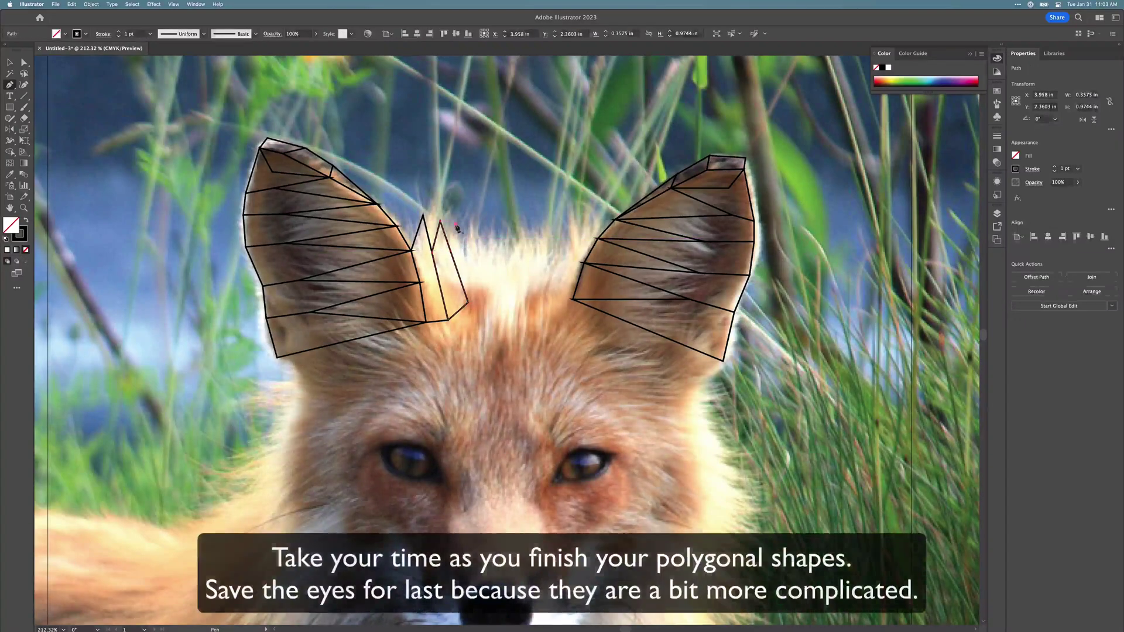
left_click(473, 256)
left_click(481, 229)
left_click(489, 290)
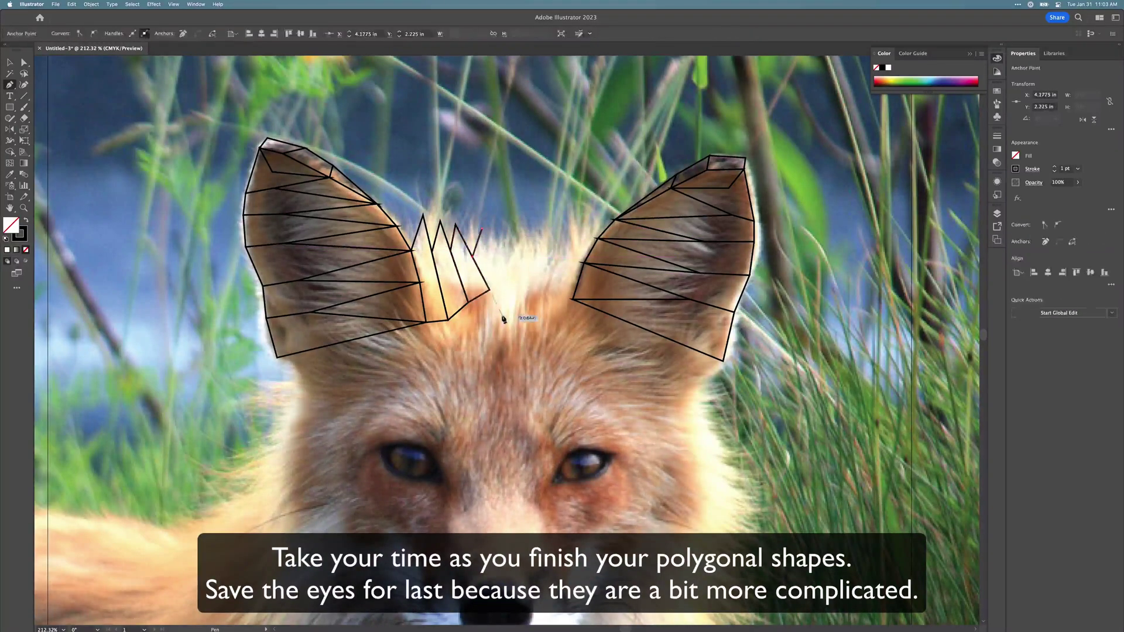
left_click(507, 315)
left_click(503, 256)
left_click(482, 229)
- Draw two more spiked fur tufts right of centre, both starting from the hairline's low middle point
left_click(509, 225)
left_click(527, 255)
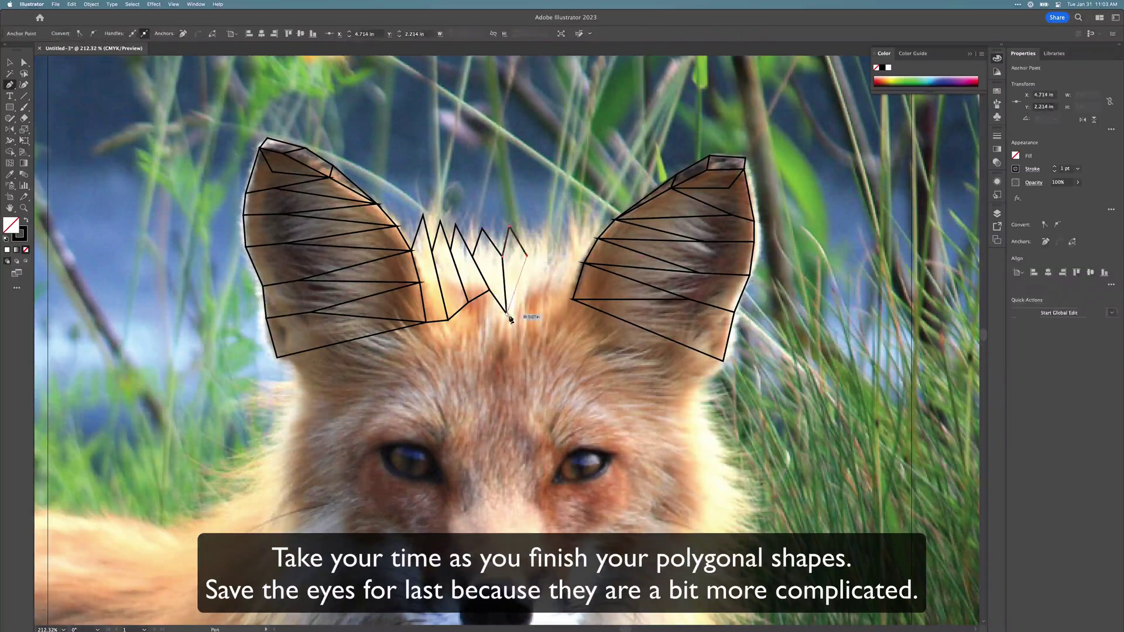
left_click(507, 315)
left_click(531, 231)
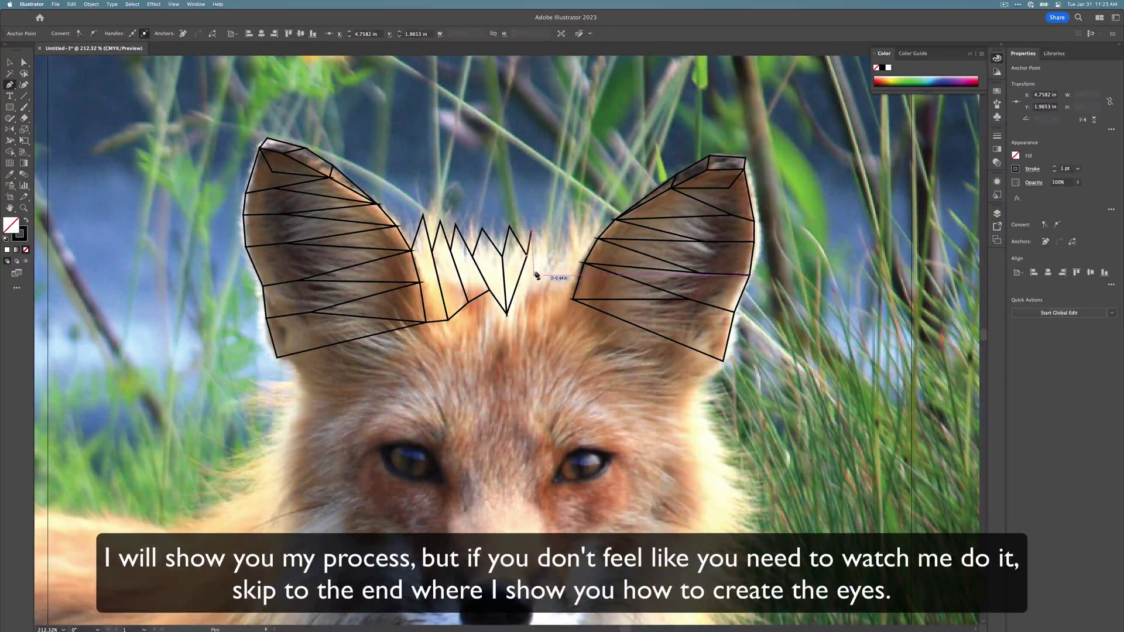
left_click(543, 256)
left_click(539, 291)
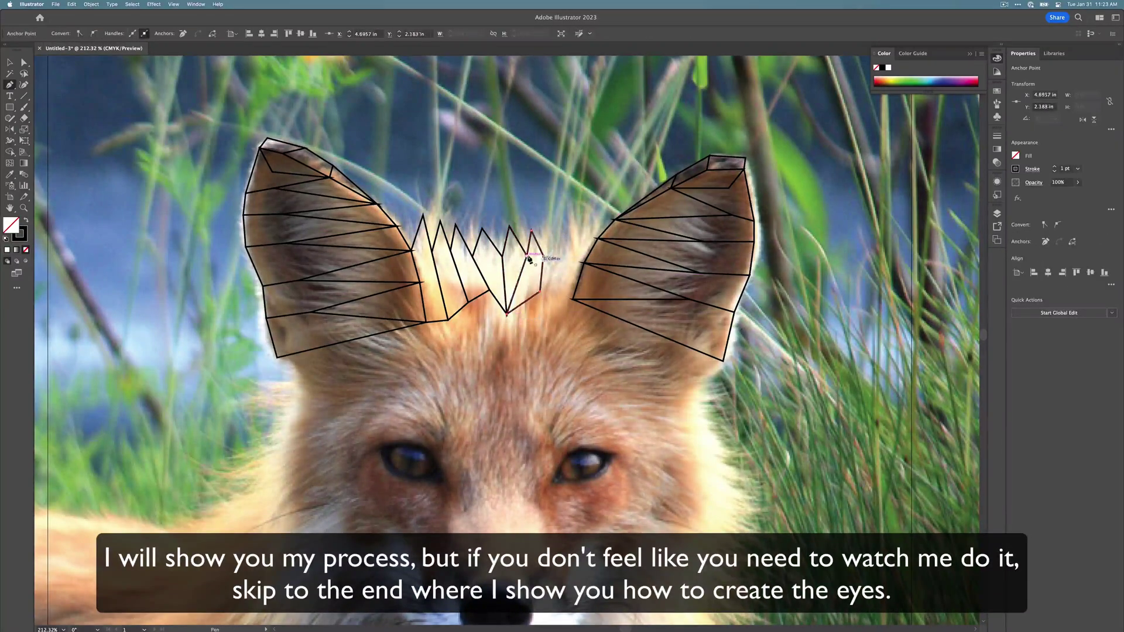
- Draw the last two spiked fur tufts, joining the head fur to the right ear's lower inner edge
left_click(551, 232)
left_click(561, 256)
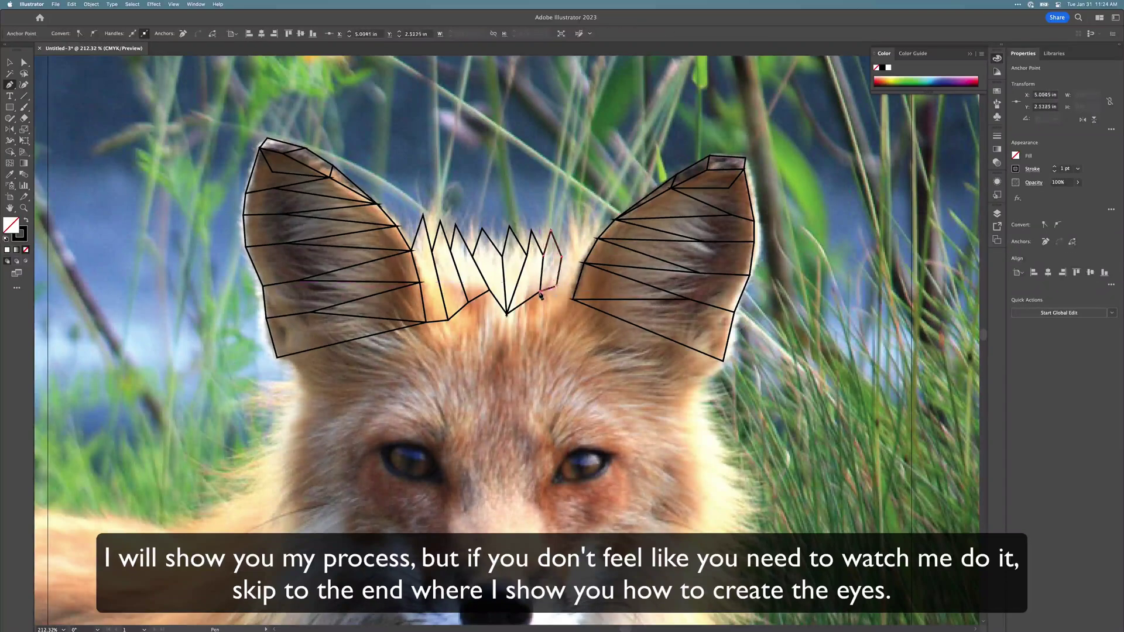
left_click(572, 218)
left_click(582, 263)
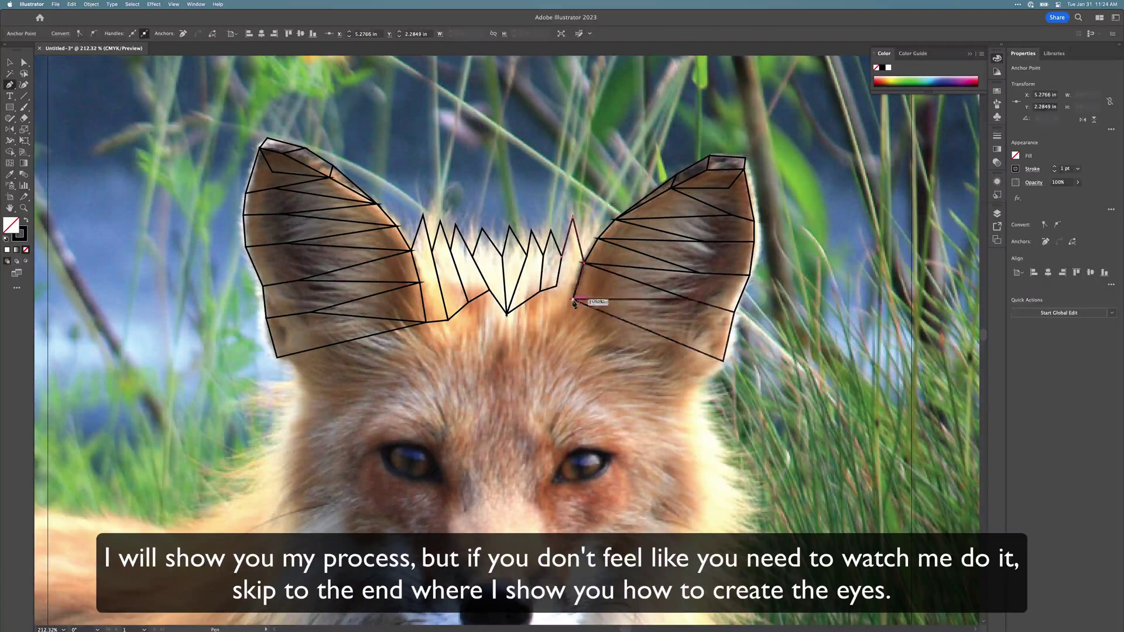
left_click(574, 300)
left_click(556, 287)
- Draw a triangle under the base of each ear, extending down to the side of the head
left_click(682, 403)
left_click(722, 360)
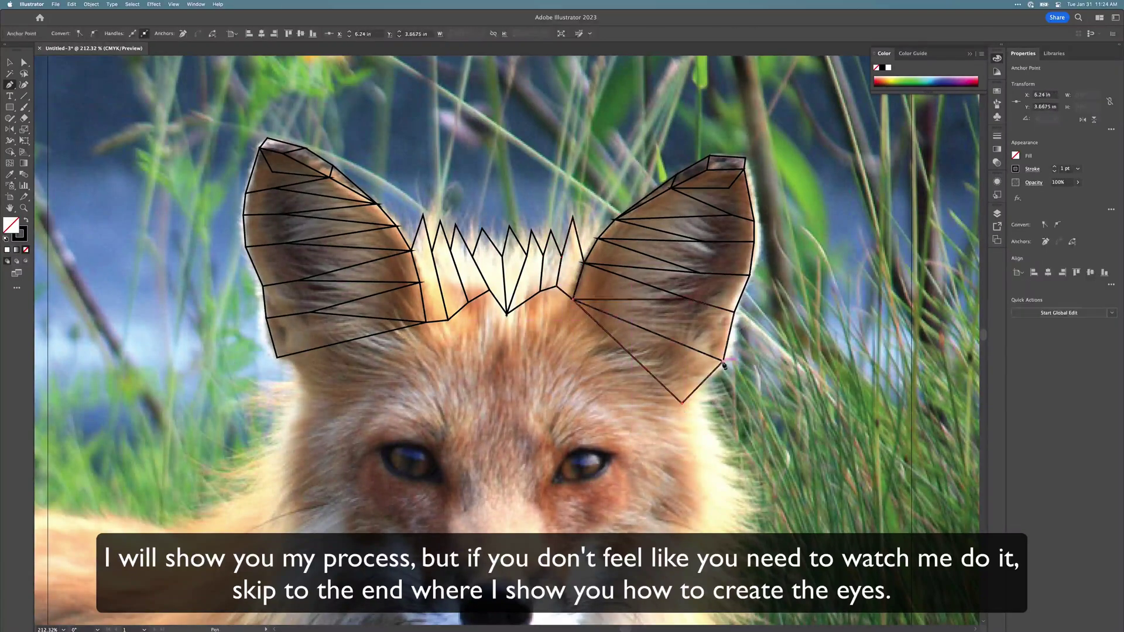
left_click(277, 357)
left_click(314, 397)
left_click(425, 322)
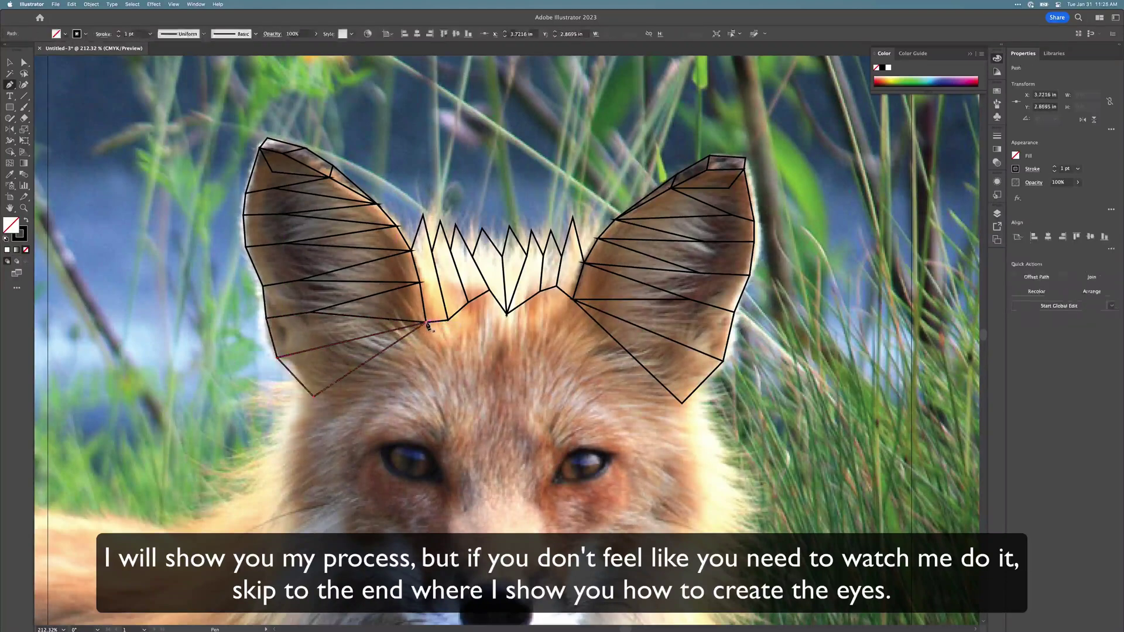
- Draw two narrow downward-pointing triangles on the forehead below the two tufts nearest the left ear
left_click(426, 322)
left_click(448, 436)
left_click(448, 321)
left_click(466, 419)
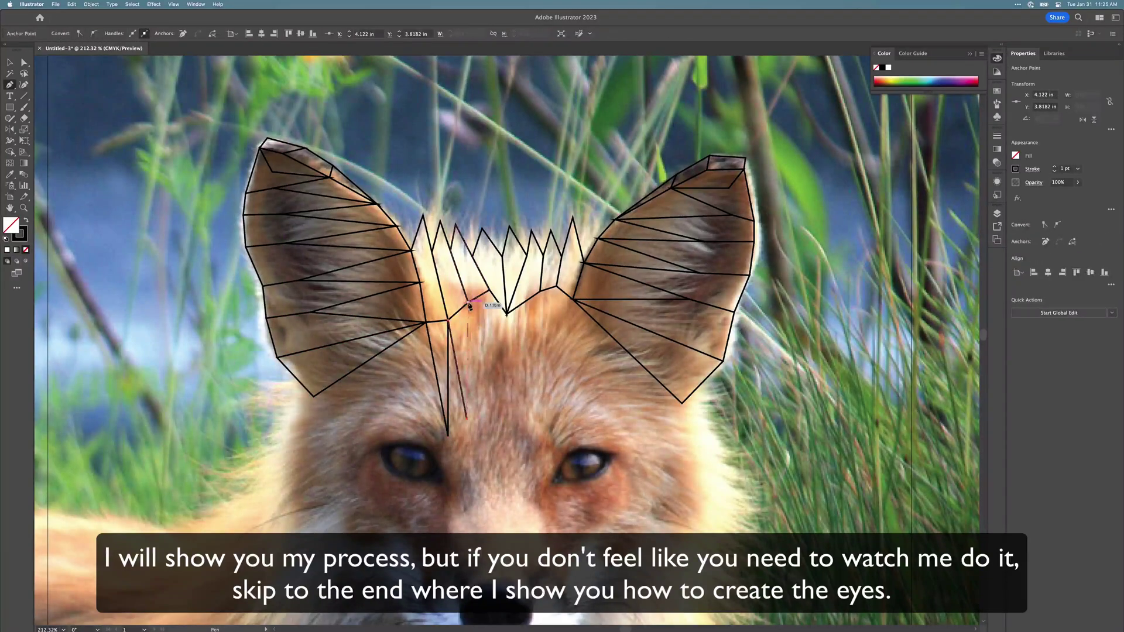
left_click(469, 302)
- Draw two narrow forehead triangles below the third and fourth tufts, meeting at one point above the nose bridge
left_click(489, 290)
left_click(496, 418)
left_click(468, 302)
left_click(507, 315)
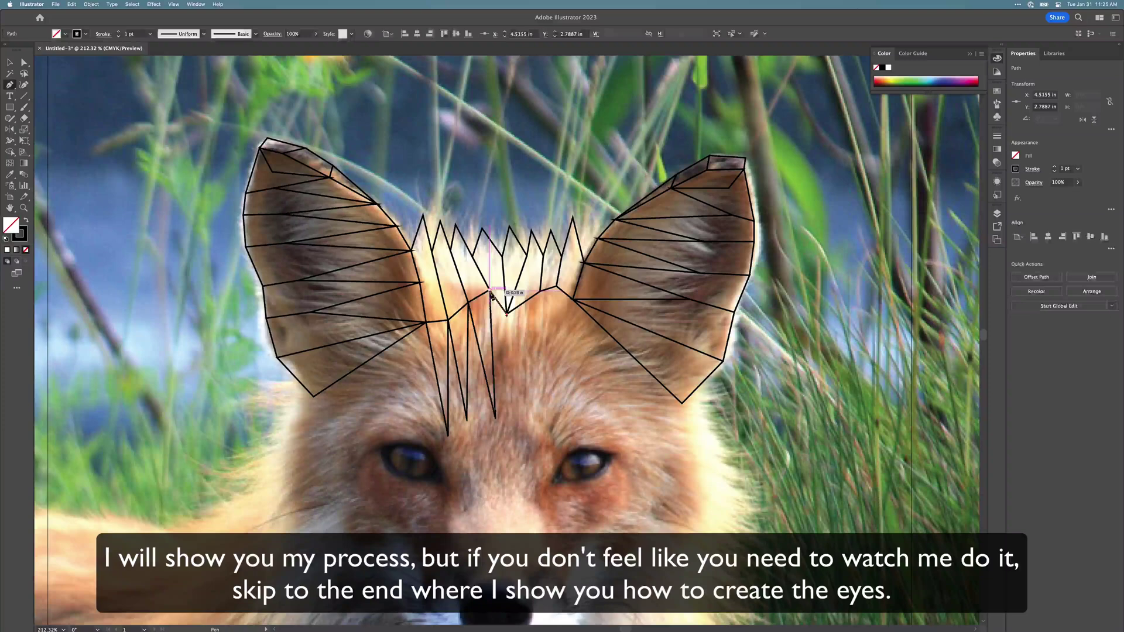
left_click(489, 291)
left_click(496, 418)
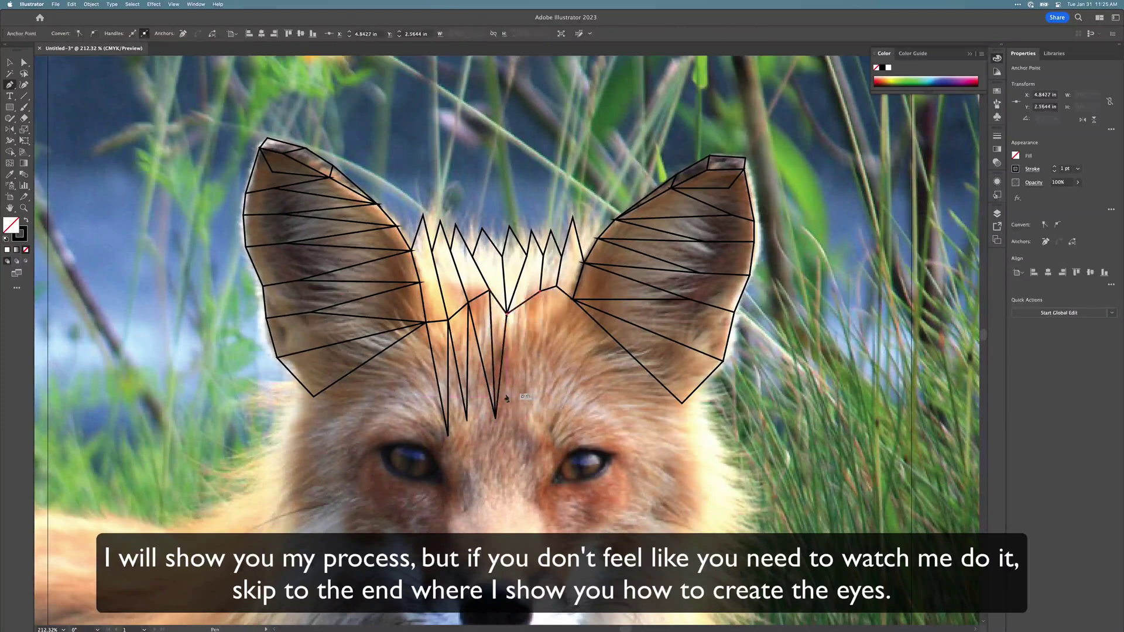
- Draw three narrow downward-pointing triangles on the forehead between the hairline's middle point and the right ear's inner corner
left_click(560, 288)
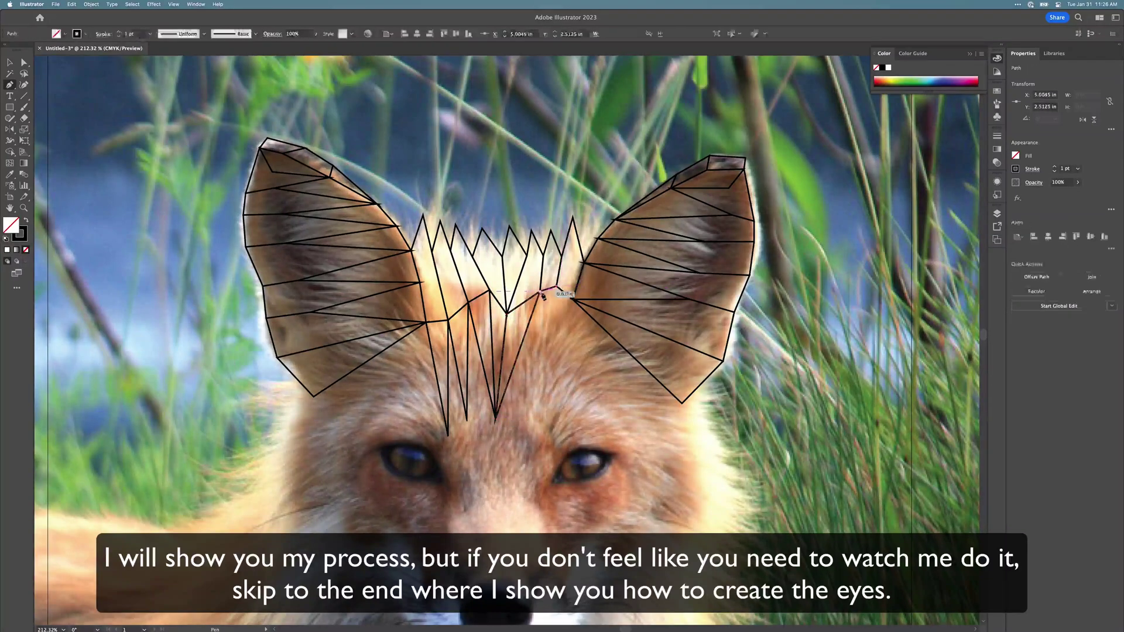
left_click(521, 416)
left_click(556, 286)
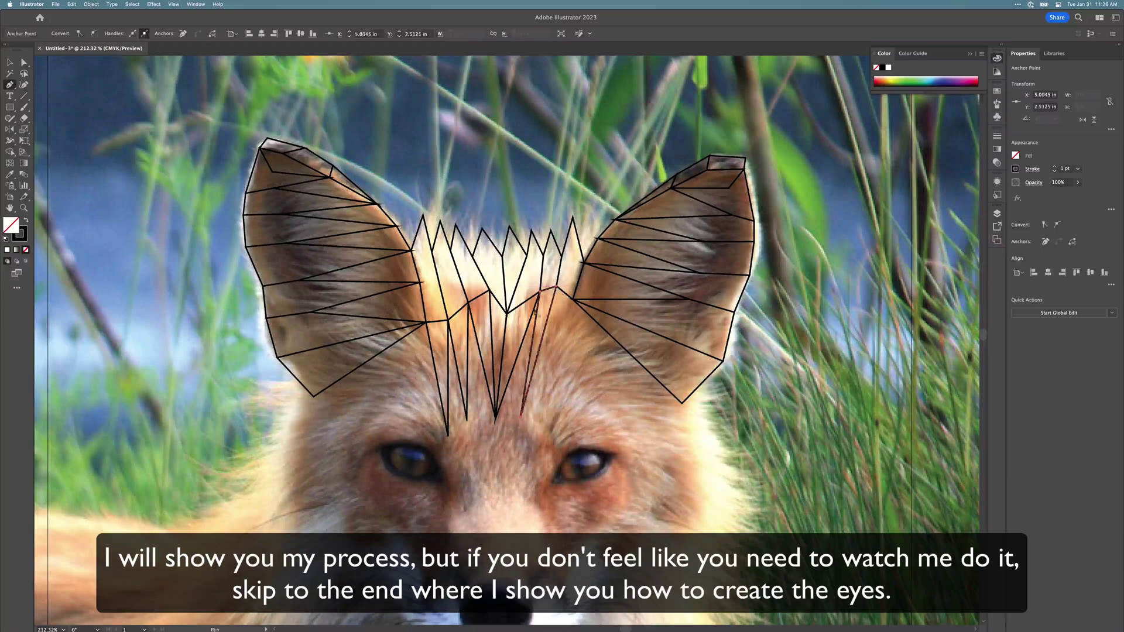
left_click(556, 287)
left_click(572, 299)
left_click(544, 424)
left_click(556, 287)
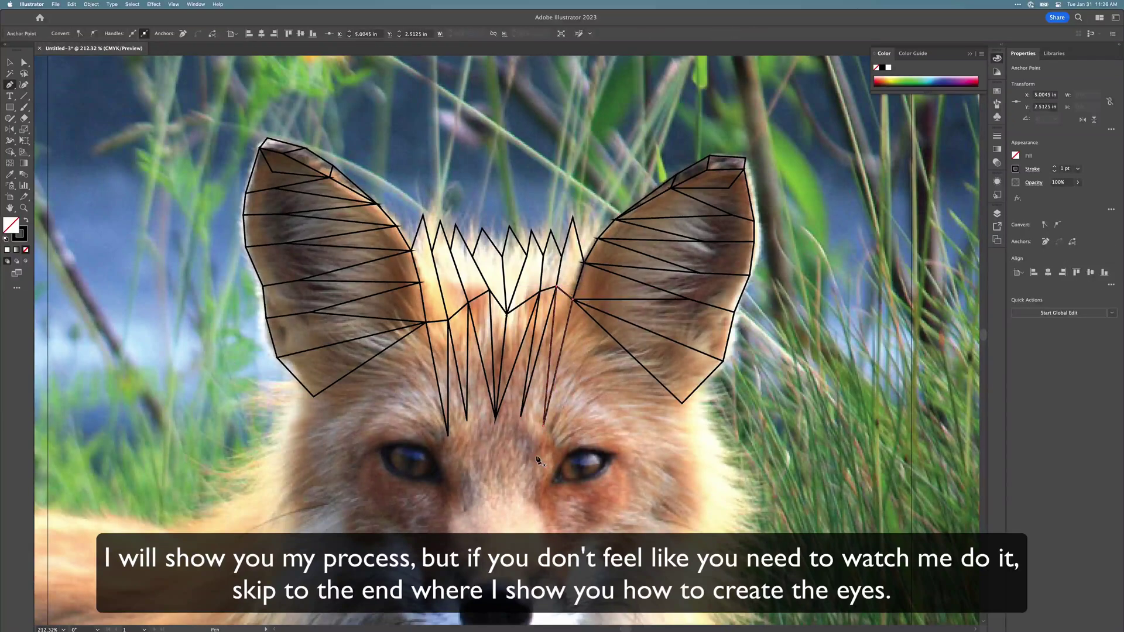
- Draw a long facet between the two leftmost forehead triangles, extending down beside the left eye to the nose bridge
left_click(452, 517)
left_click(448, 436)
left_click(448, 320)
left_click(466, 419)
left_click(473, 501)
left_click(453, 516)
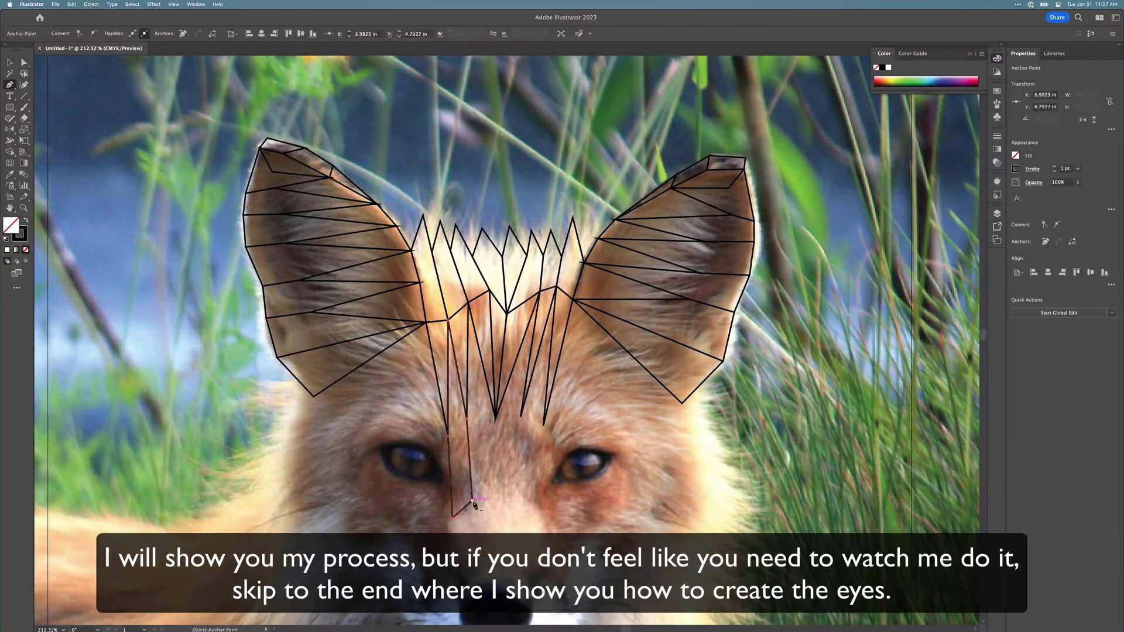
- Draw the next long facet from the hairline down to the nose bridge, between the second and third forehead triangles
left_click(468, 304)
left_click(493, 497)
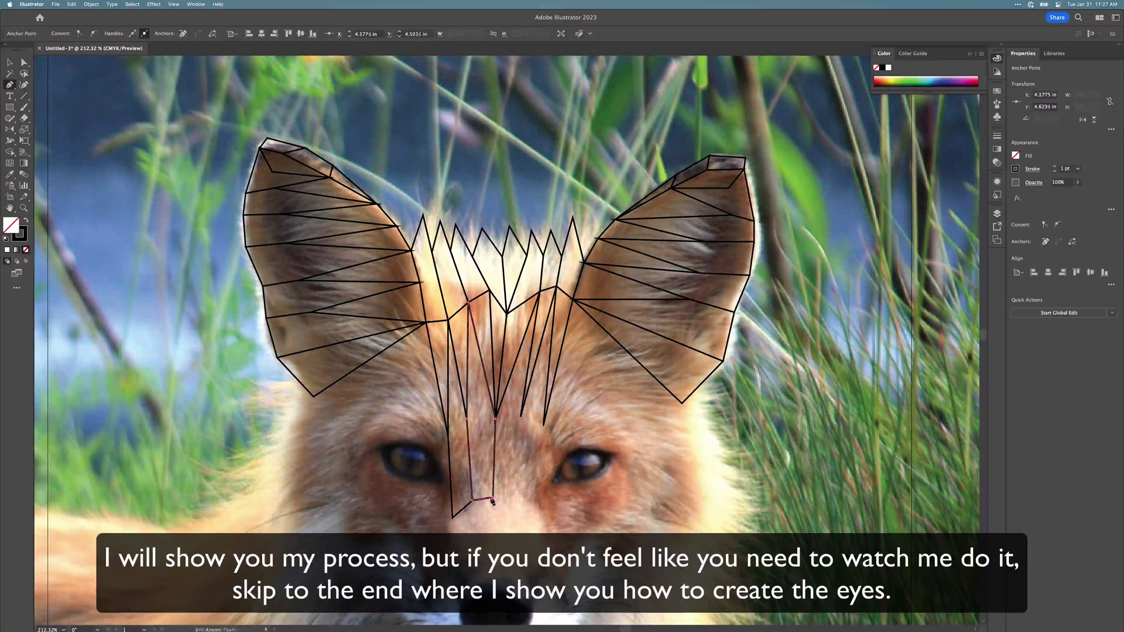
left_click(472, 501)
- Draw the central long facet from the hairline down to the nose bridge, right of the forehead triangles' shared point
left_click(493, 497)
left_click(495, 418)
left_click(540, 291)
left_click(520, 416)
left_click(518, 497)
left_click(493, 497)
left_click(507, 504, "super")
- Draw the last two long facets from the forehead down to the nose bridge, filling the gap beside the right eye
left_click(518, 497)
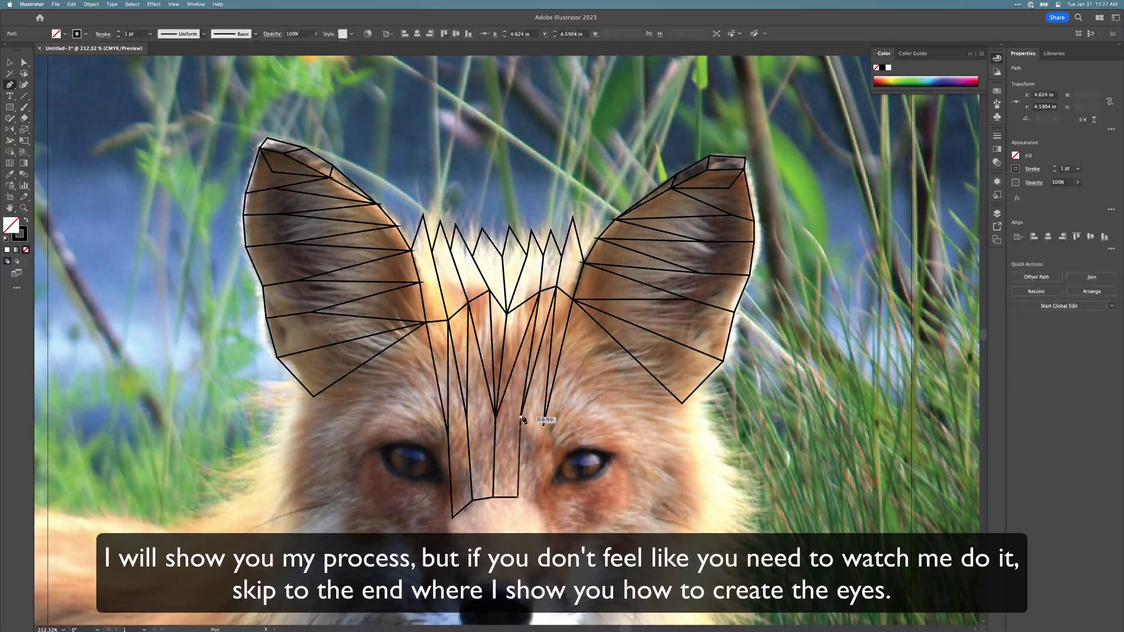
left_click(521, 416)
left_click(556, 286)
left_click(543, 426)
left_click(537, 505)
left_click(518, 496)
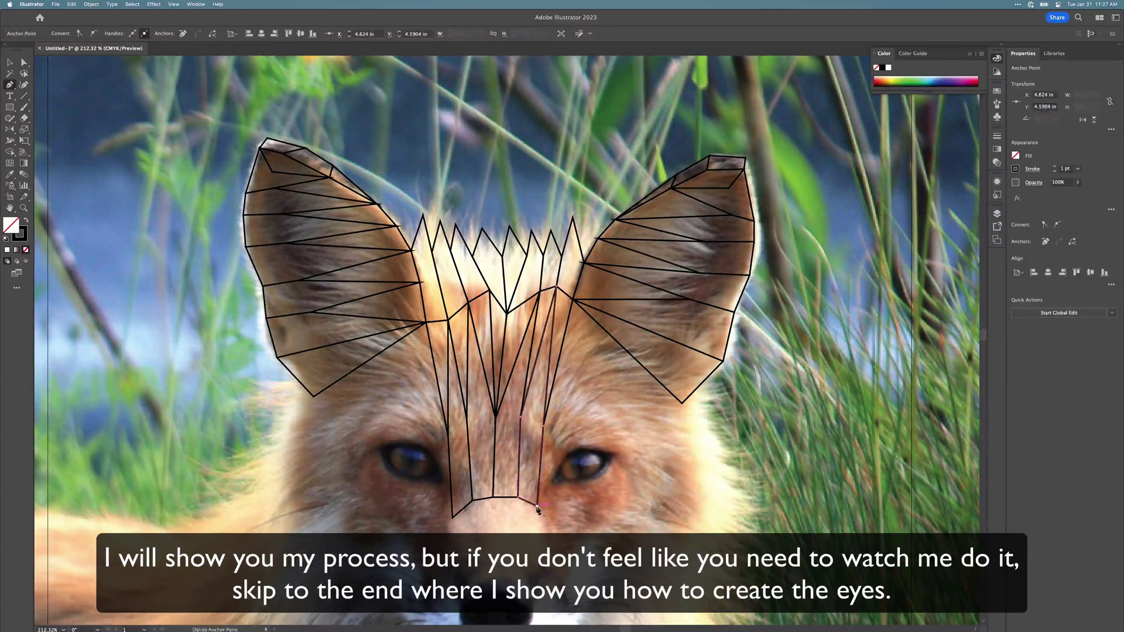
- Draw a triangle between the outermost right long facet and the inner corner of the right eye
left_click(538, 514, "super")
left_click(536, 506)
left_click(544, 426)
left_click(565, 455)
left_click(536, 506)
- Draw a narrow four-sided facet between the leftmost long facet and the inner corner of the left eye
left_click(454, 522, "super")
left_click(452, 517)
left_click(443, 479)
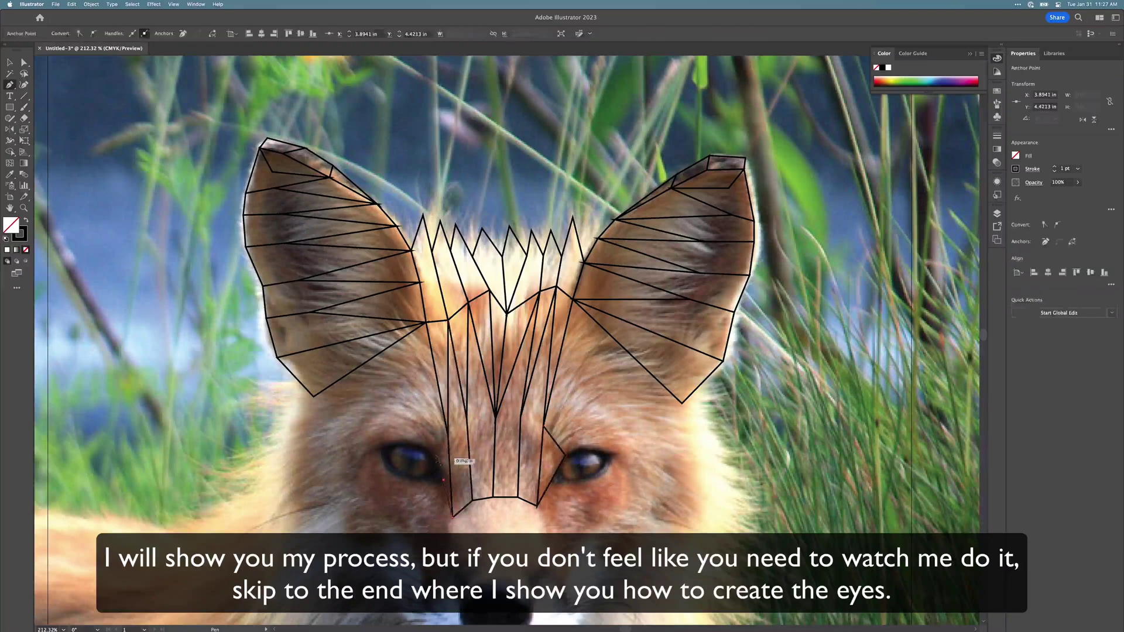
left_click(430, 450)
left_click(446, 436)
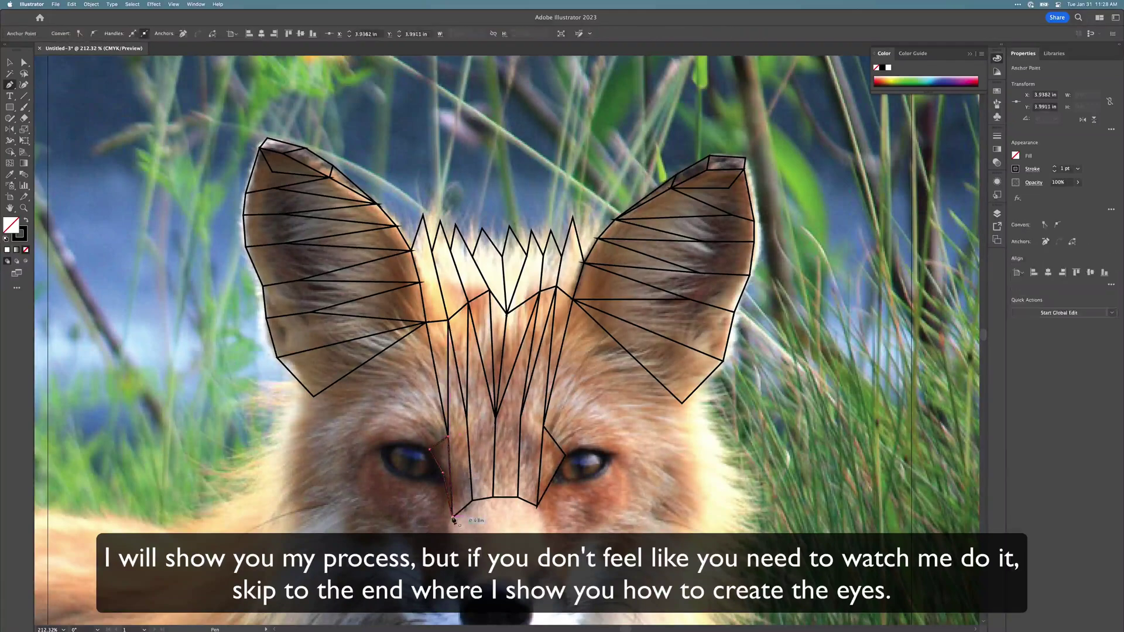
- Draw a facet from the right eye's inner brow up to the inner corner and lower edge of the right ear
left_click(543, 426)
left_click(610, 335)
left_click(572, 299)
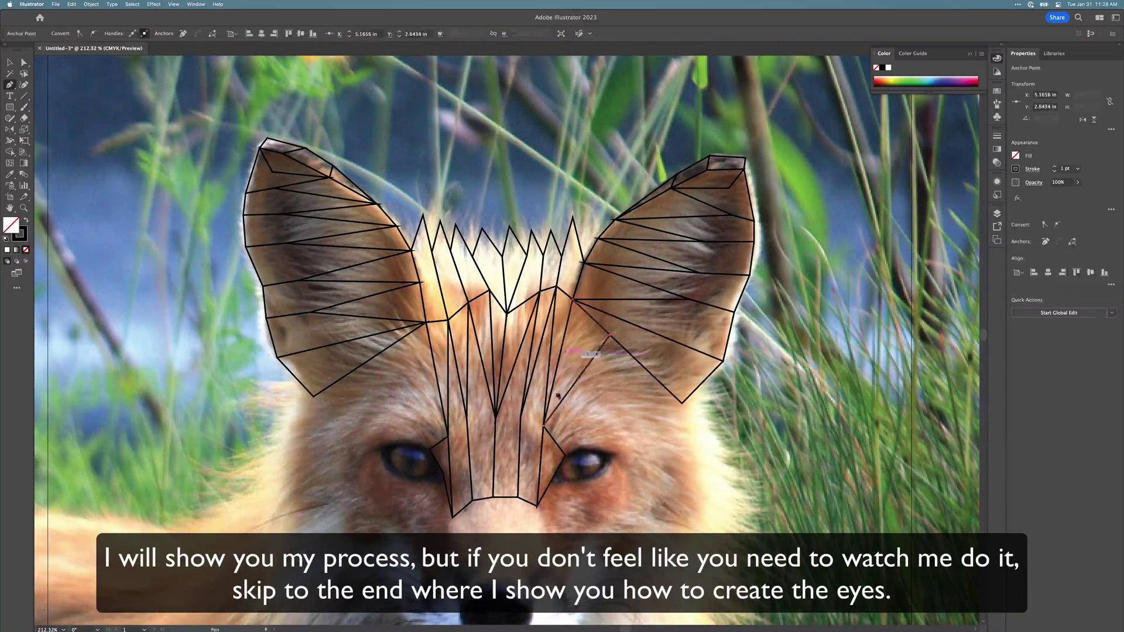
left_click(566, 456, "super")
left_click(544, 426)
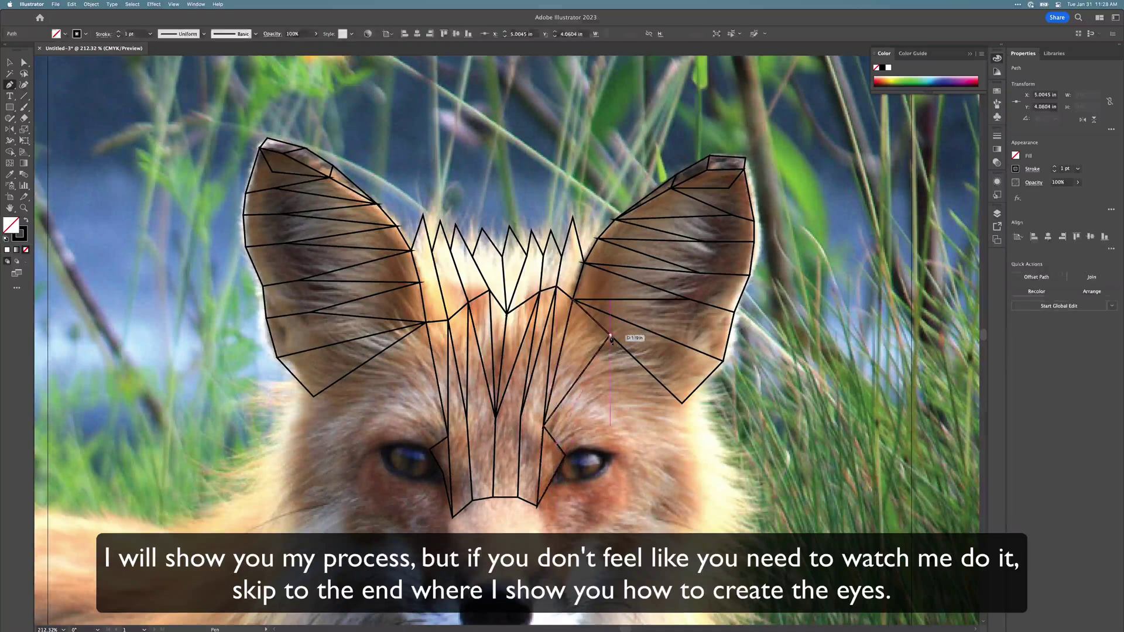
- Draw narrow slanted facets fanning from the right eye's inner brow to points along the right ear's lower edge
left_click(610, 335)
left_click(556, 443)
left_click(544, 426)
left_click(551, 448, "super")
left_click(557, 443)
left_click(635, 360)
left_click(611, 338)
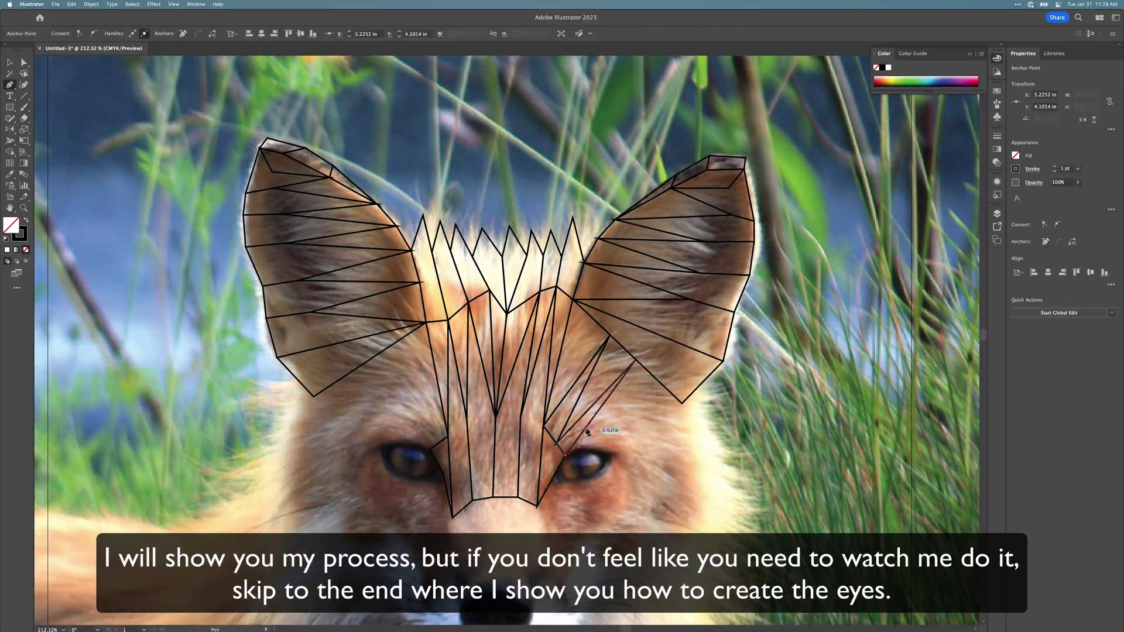
left_click(658, 381)
left_click(565, 456)
left_click(571, 460, "super")
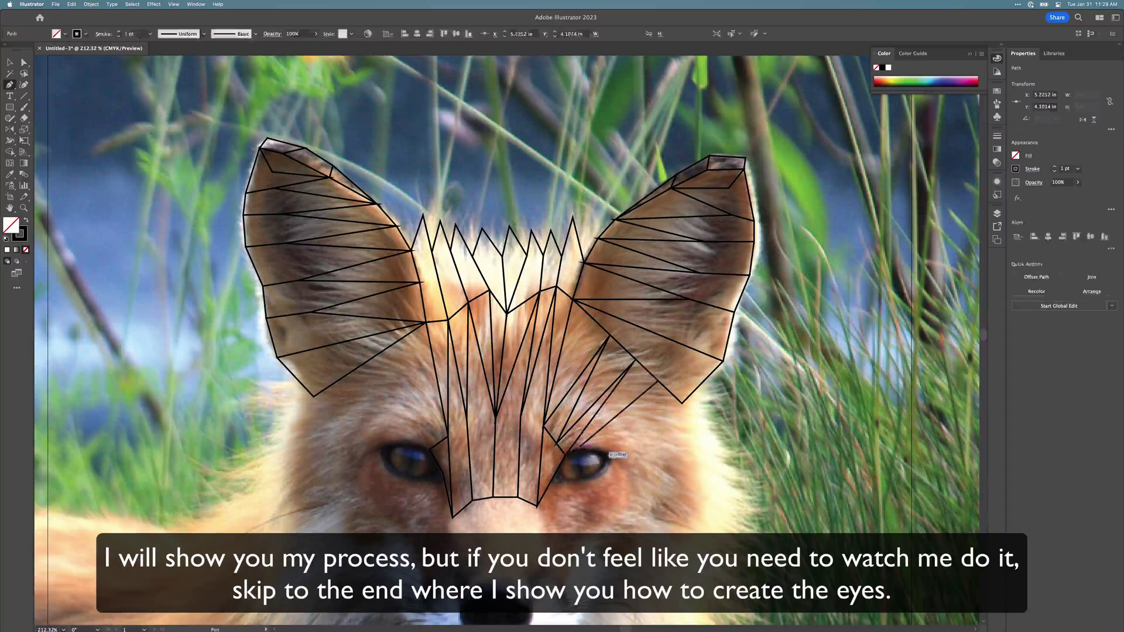
- Draw adjoining facets from the right eye's upper lid and outer corner to the right ear's lowest point and the head's outer edge
left_click(579, 447)
left_click(617, 452)
left_click(658, 381)
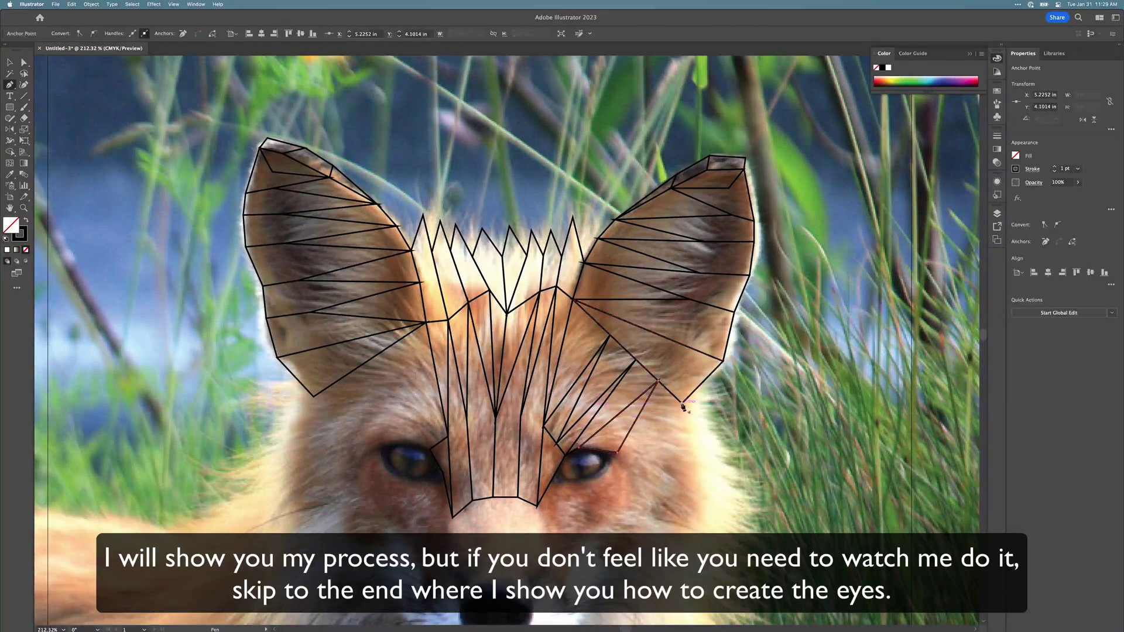
left_click(708, 426)
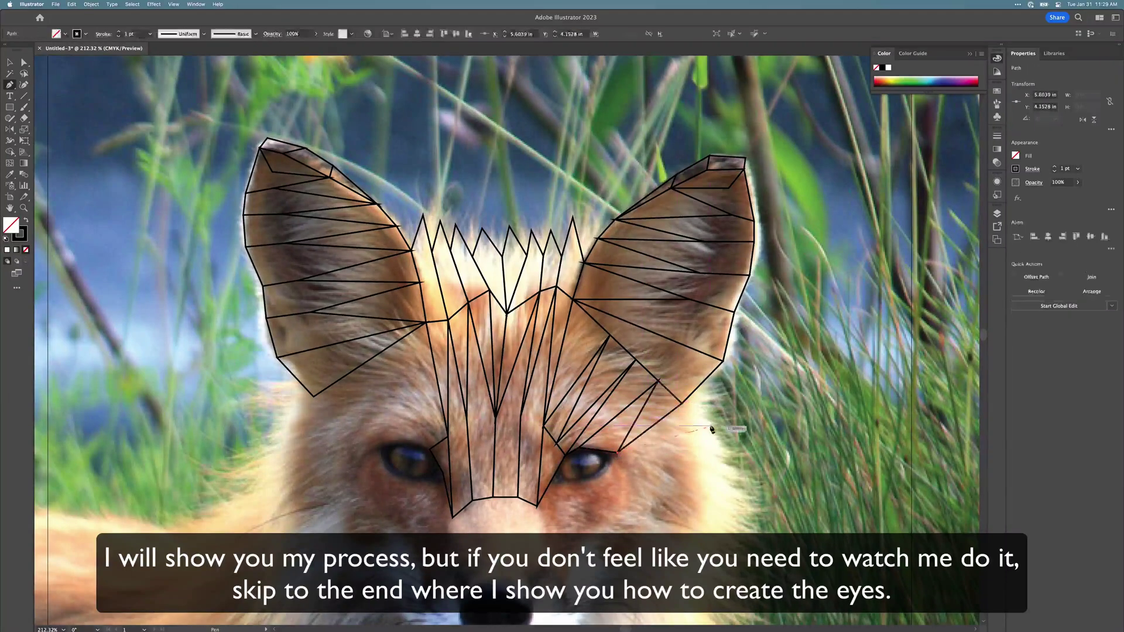
left_click(683, 404)
left_click(726, 449)
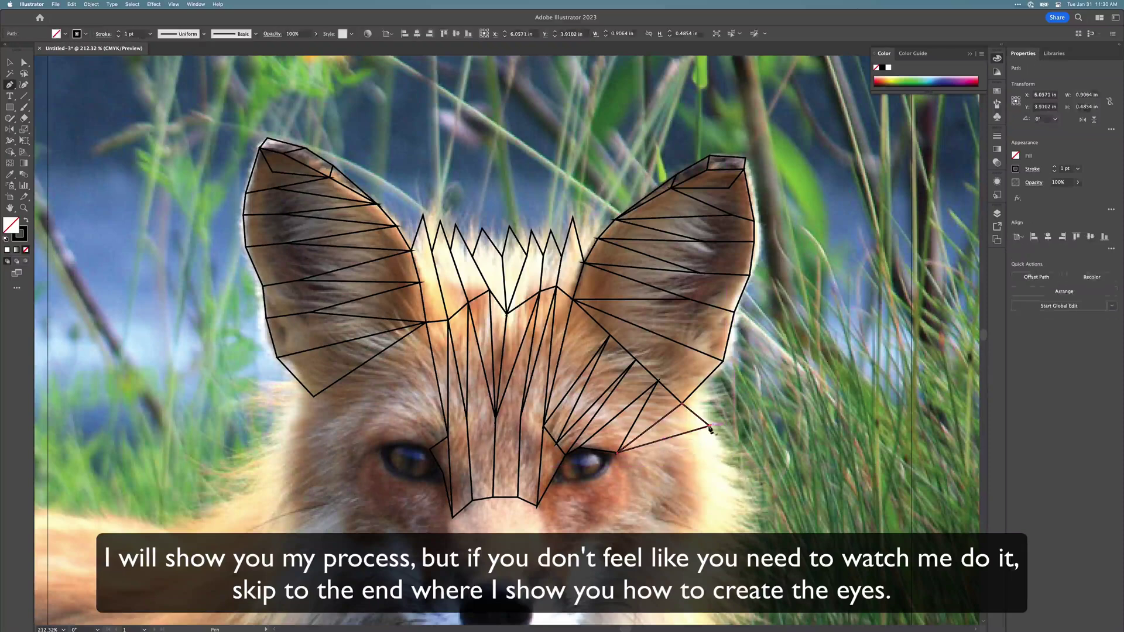
left_click(617, 452)
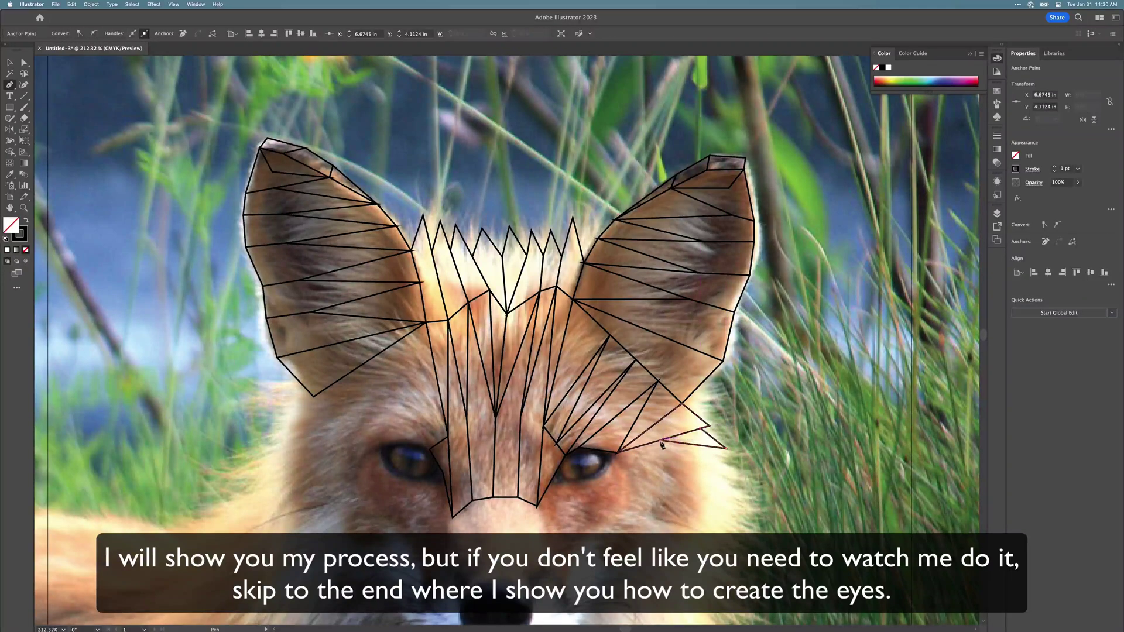
- Draw a thin fur spike and a larger pointed facet beneath it along the outer edge of the right cheek
left_click(740, 481)
left_click(713, 448)
left_click(688, 444)
left_click(739, 482)
left_click(749, 505)
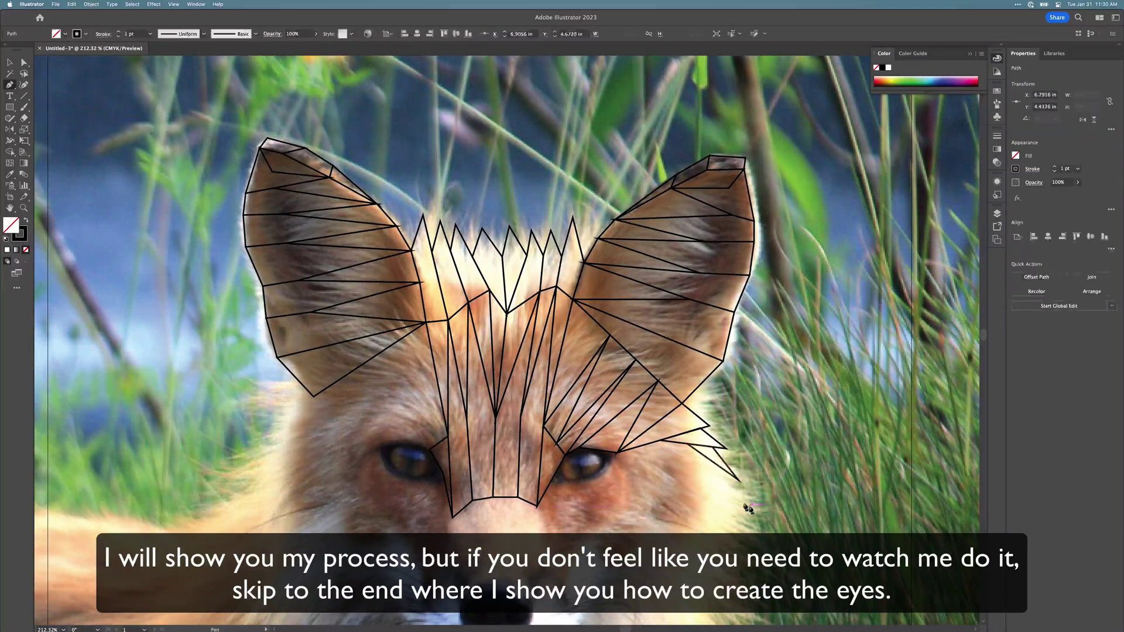
left_click(722, 469)
left_click(688, 444)
left_click(701, 513)
left_click(750, 505)
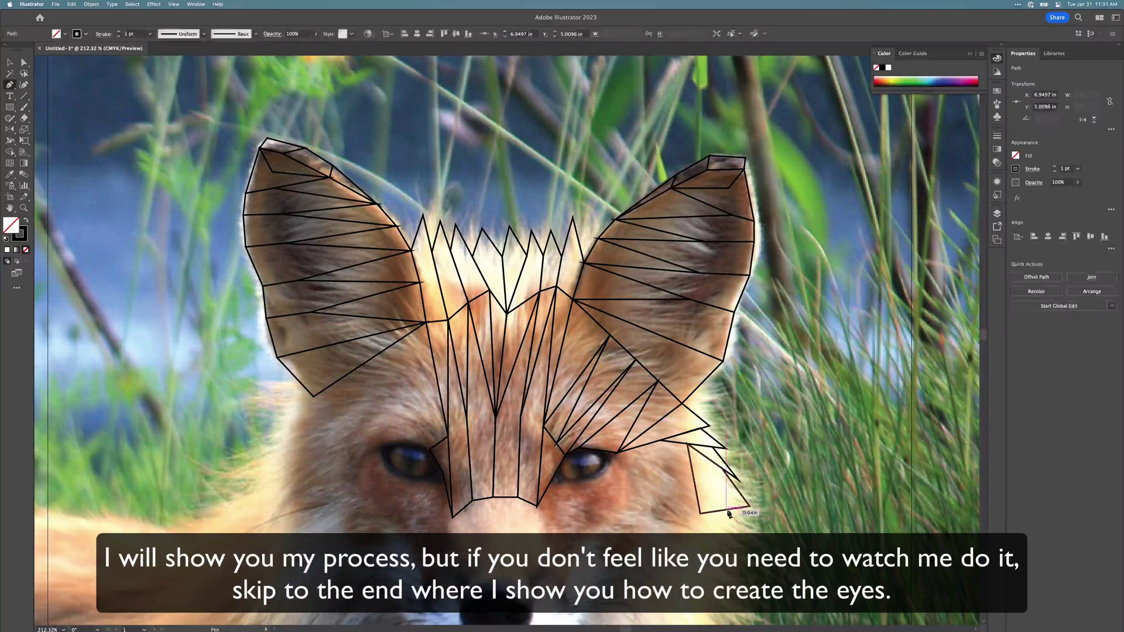
- Draw two pointed fur facets directly below the large right cheek facet, with tips facing outward
left_click(729, 513)
scroll(762, 434, "down", 5)
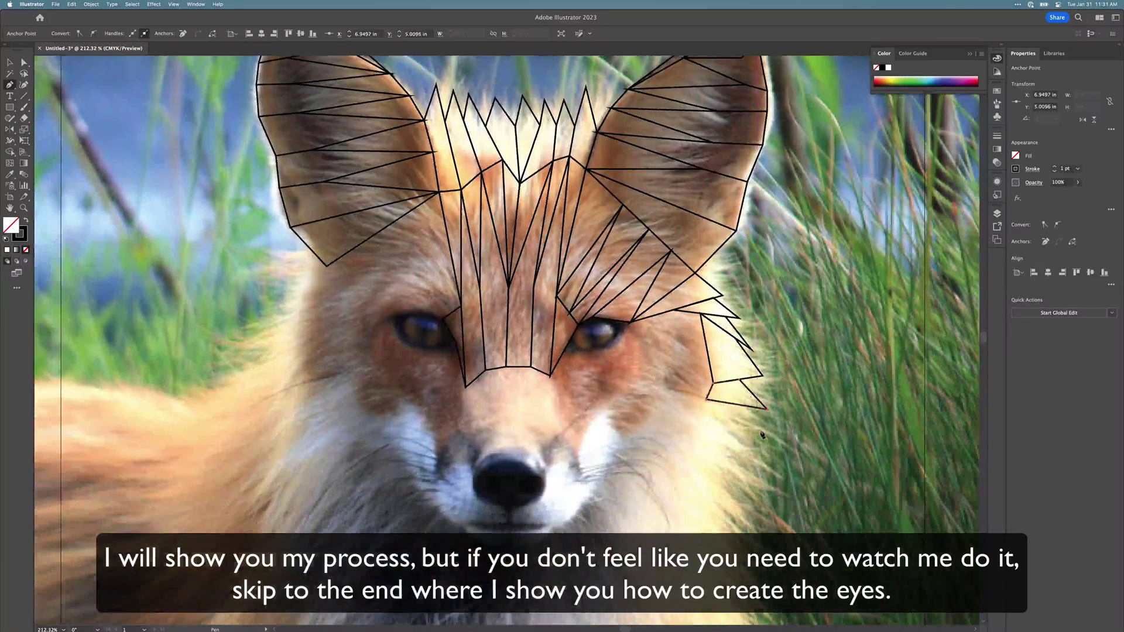
scroll(696, 403, "down", 8)
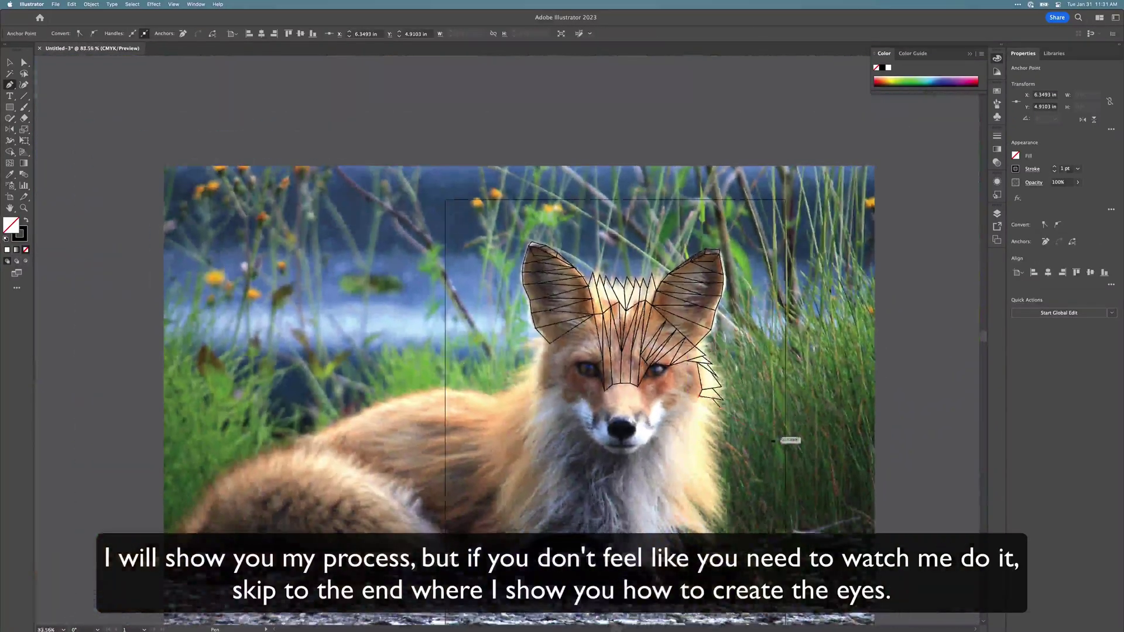
scroll(682, 431, "up", 8)
left_click(708, 368)
left_click(790, 364)
- Continue the right fur edge with two pointed facets at the height of the nose and mouth
left_click(779, 414)
left_click(758, 366)
left_click(708, 368)
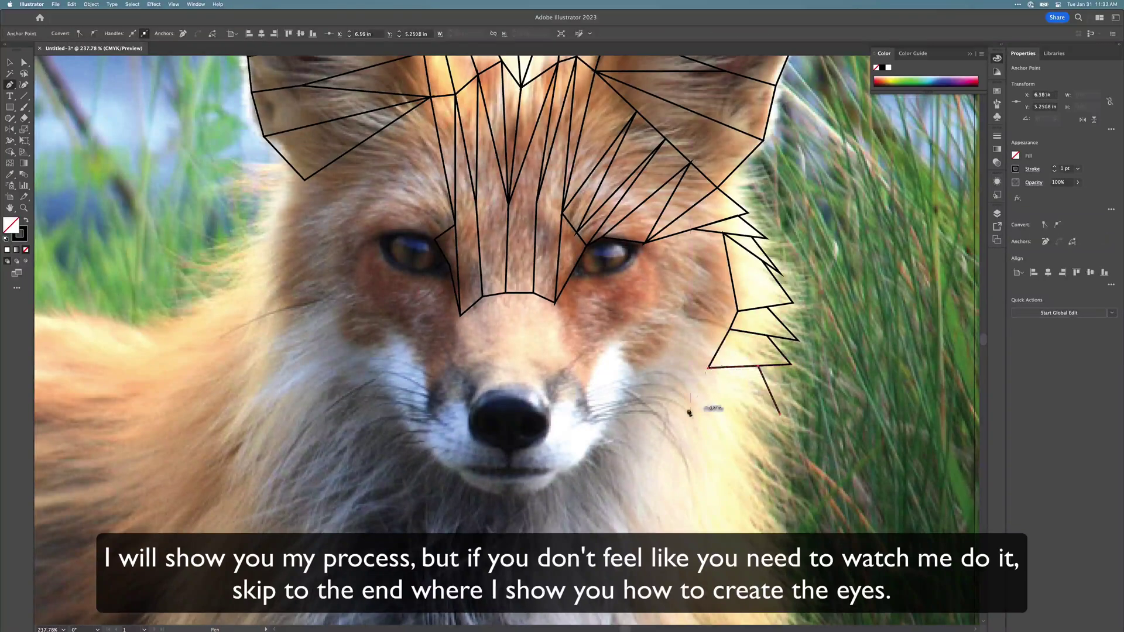
left_click(700, 414)
left_click(780, 414)
left_click(770, 458)
left_click(743, 415)
left_click(701, 414)
left_click(700, 452)
left_click(770, 458)
- Draw two more pointed fur facets down the right side of the neck, from chin height downward
left_click(766, 492)
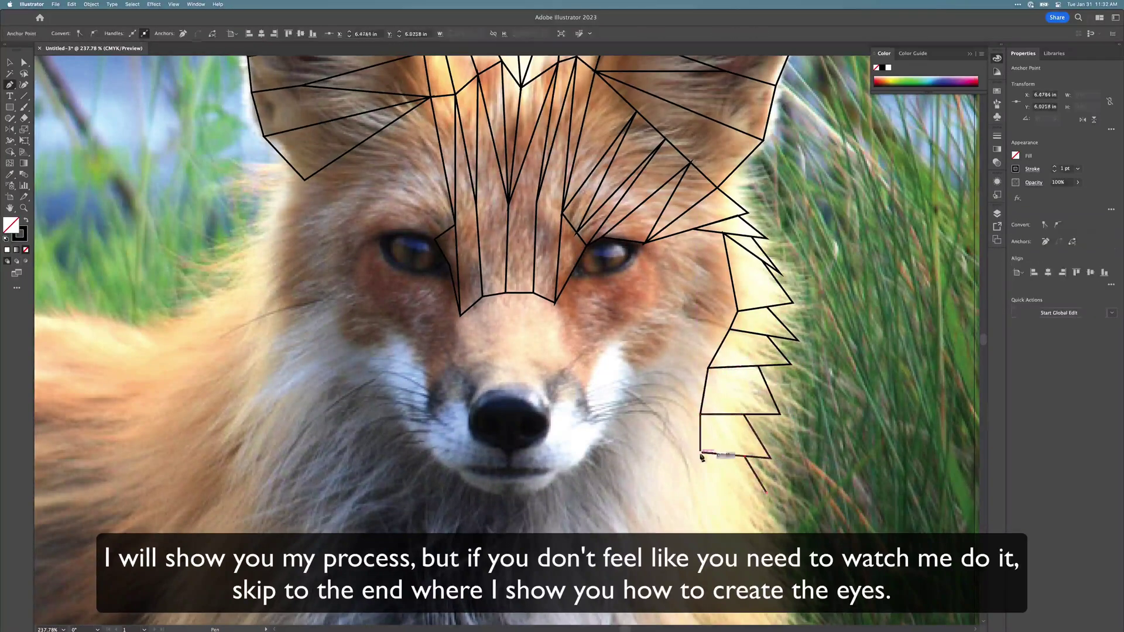
left_click(701, 453)
left_click(708, 482)
left_click(767, 493)
left_click(772, 531)
left_click(749, 490)
left_click(709, 482)
left_click(703, 524)
left_click(773, 531)
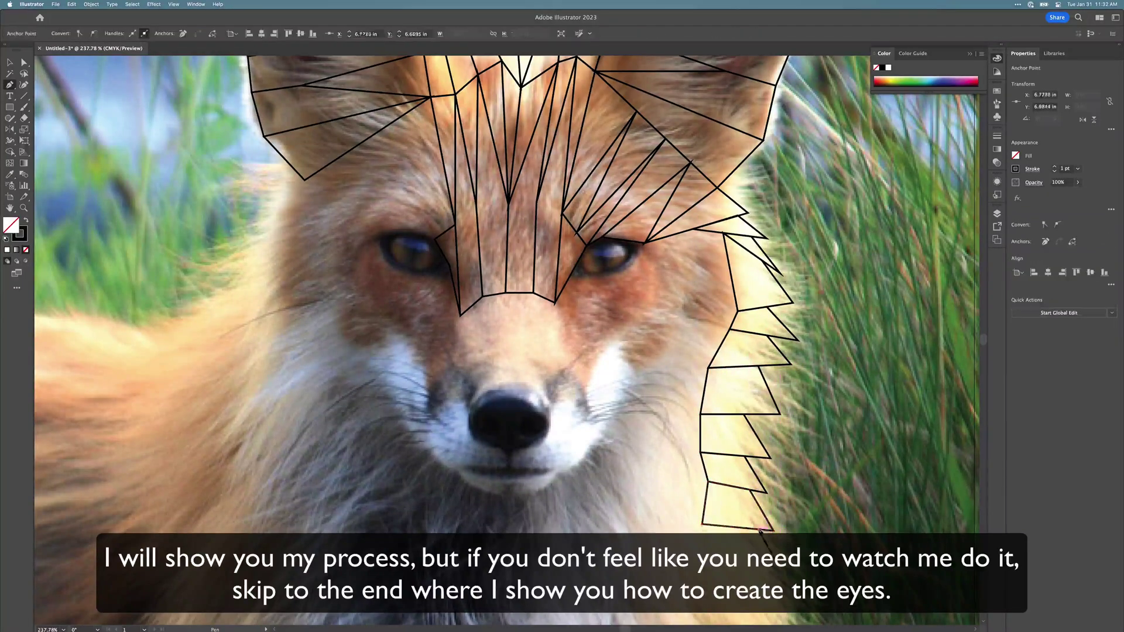
- Extend the right neck fur with two stacked pointed facets reaching the upper chest
left_click(703, 524)
scroll(705, 498, "down", 5)
left_click(692, 469)
left_click(748, 470)
left_click(752, 497)
left_click(735, 470)
left_click(692, 468)
left_click(693, 488)
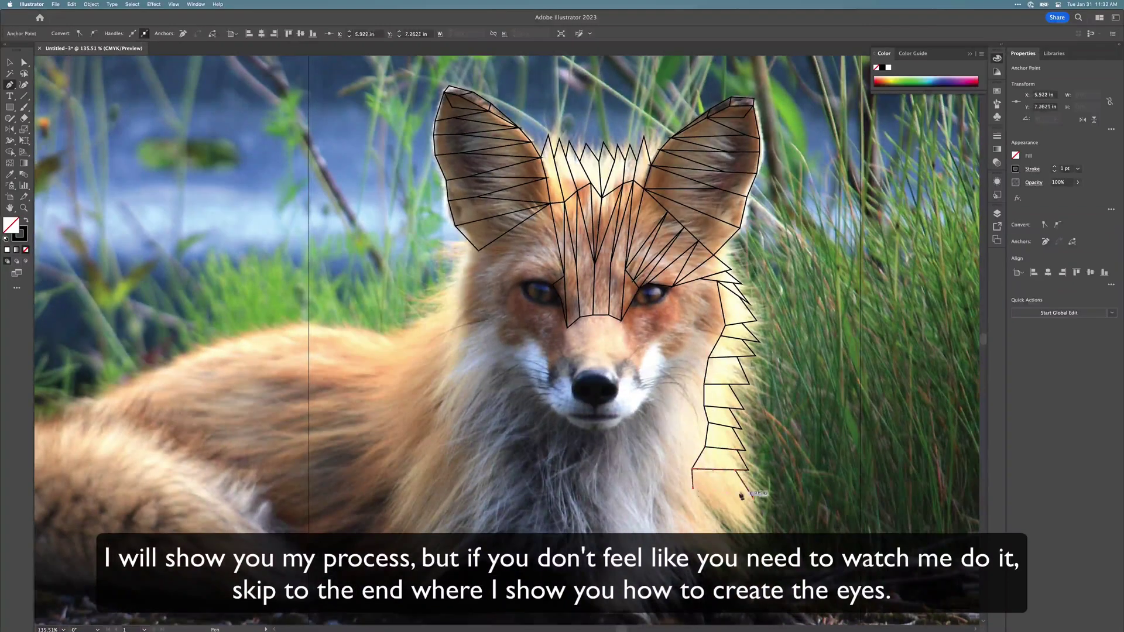
left_click(753, 497)
- Finish the right fur edge with the lowest pointed facets beside the chest
left_click(756, 518)
left_click(738, 496)
left_click(693, 488)
left_click(695, 498)
left_click(756, 518)
left_click(752, 533)
left_click(741, 514)
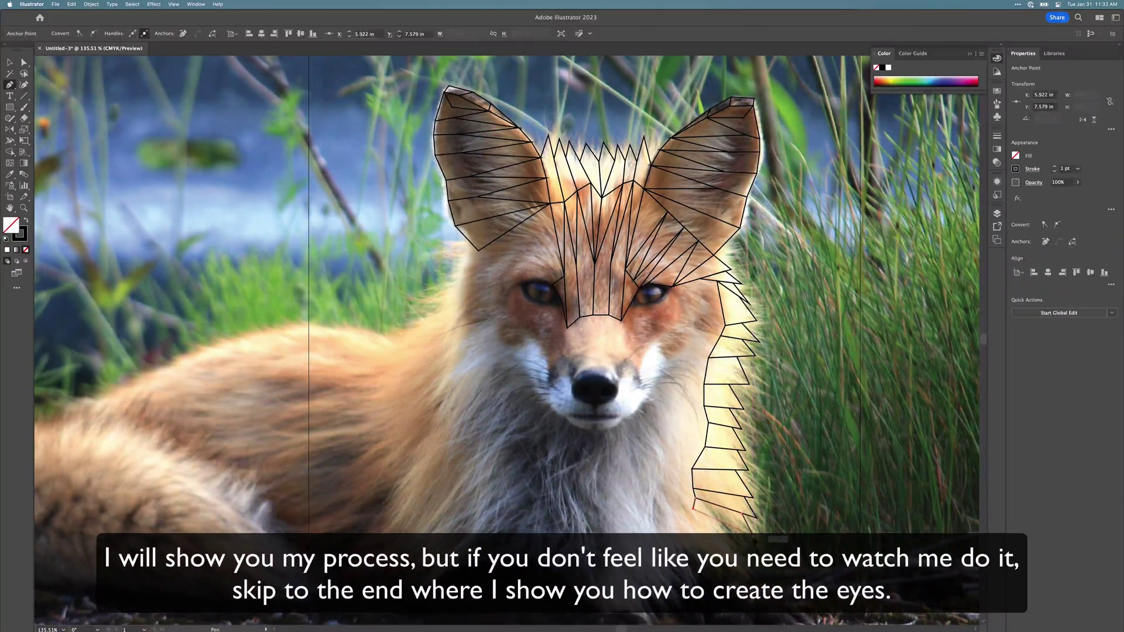
left_click(753, 533)
left_click(742, 549)
left_click(717, 520)
- Draw narrow facets from the left ear's lower edge, near its inner corner, down to the left eye's inner brow
left_click(530, 216)
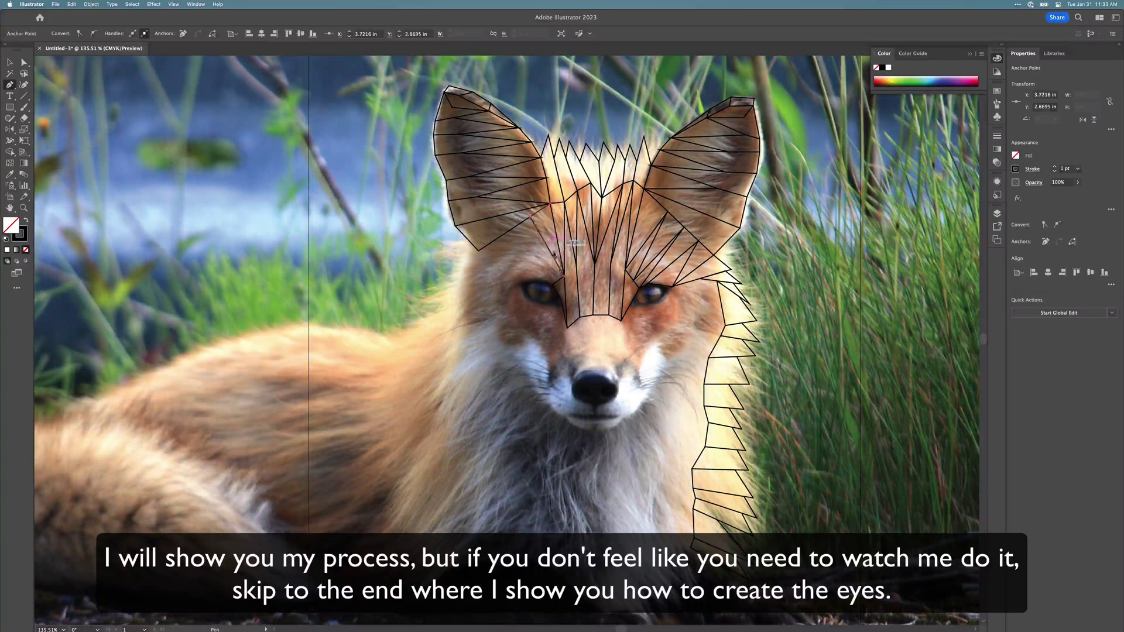
left_click(552, 284)
left_click(553, 285)
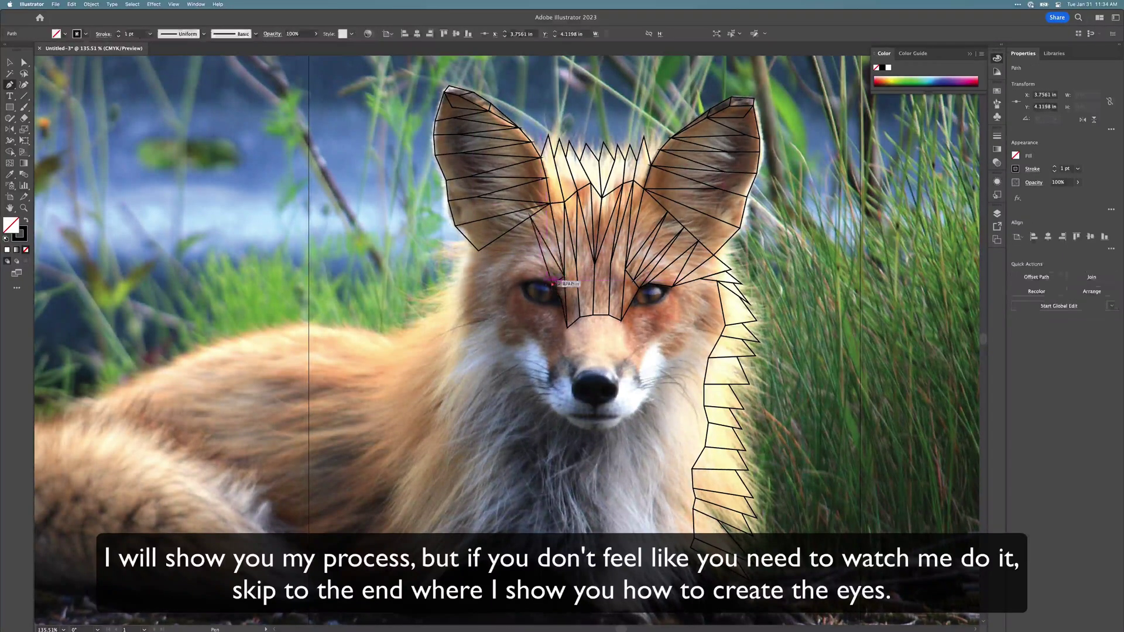
left_click(519, 225)
left_click(530, 217)
- Draw further slanted facets above the left eye, connecting its upper lid to the left ear's lower edge
left_click(552, 284)
left_click(553, 284)
left_click(518, 226)
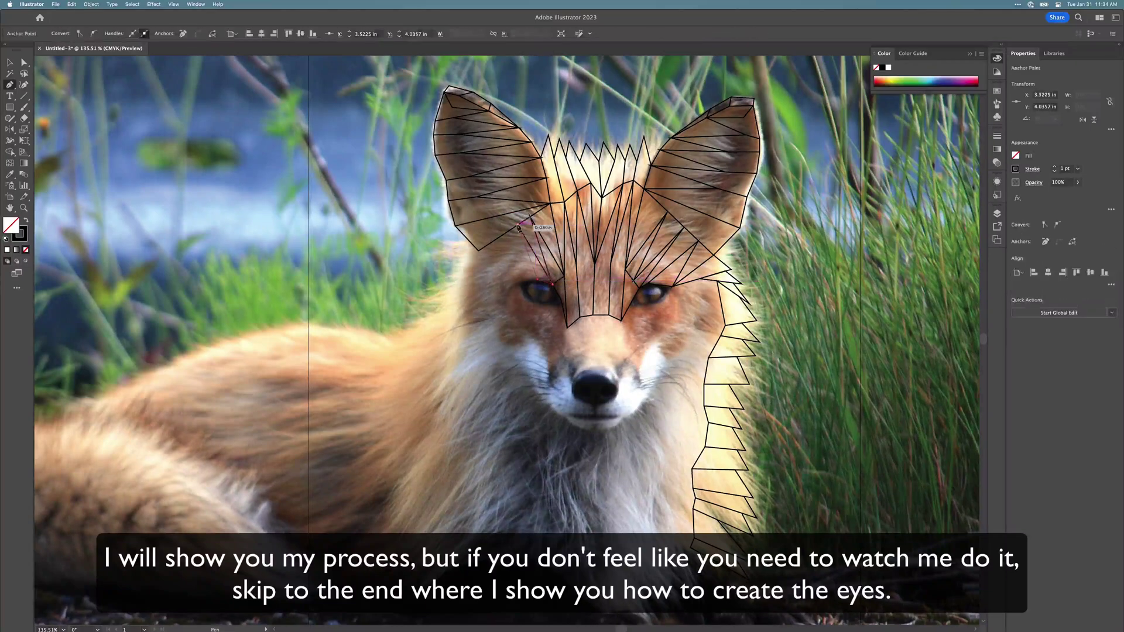
left_click(552, 285)
left_click(537, 279)
left_click(504, 235)
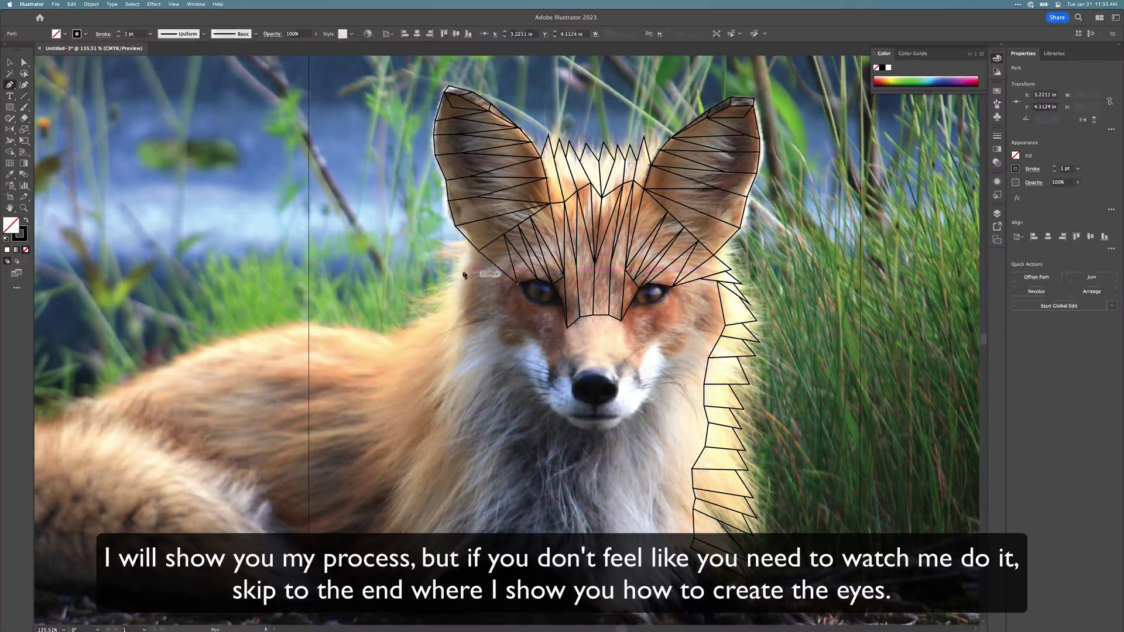
- Draw a facet between the left ear's lowest point, the left eye's outer corner and the side of the head
left_click(464, 275)
left_click(471, 243)
left_click(478, 251)
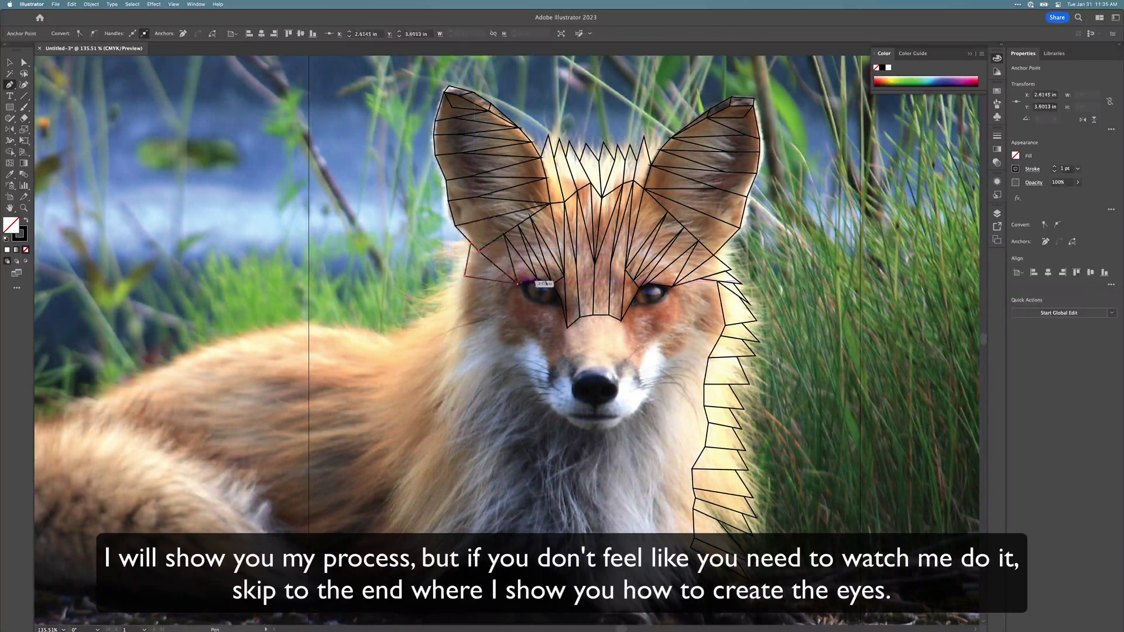
- Draw two short fur spikes pointing outward from the side of the head just below the left ear
left_click(470, 243)
left_click(444, 241)
left_click(467, 259)
left_click(470, 243)
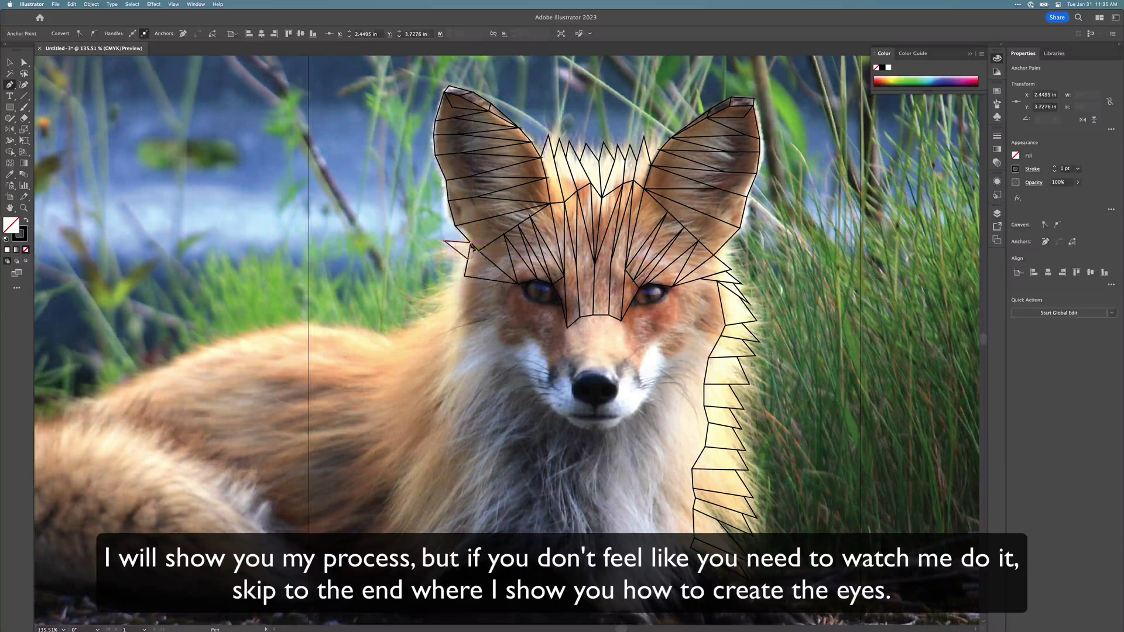
left_click(464, 275)
left_click(436, 258)
left_click(468, 258)
left_click(457, 271)
- Draw two longer outward fur spikes along the left cheek beside the eye
left_click(420, 300)
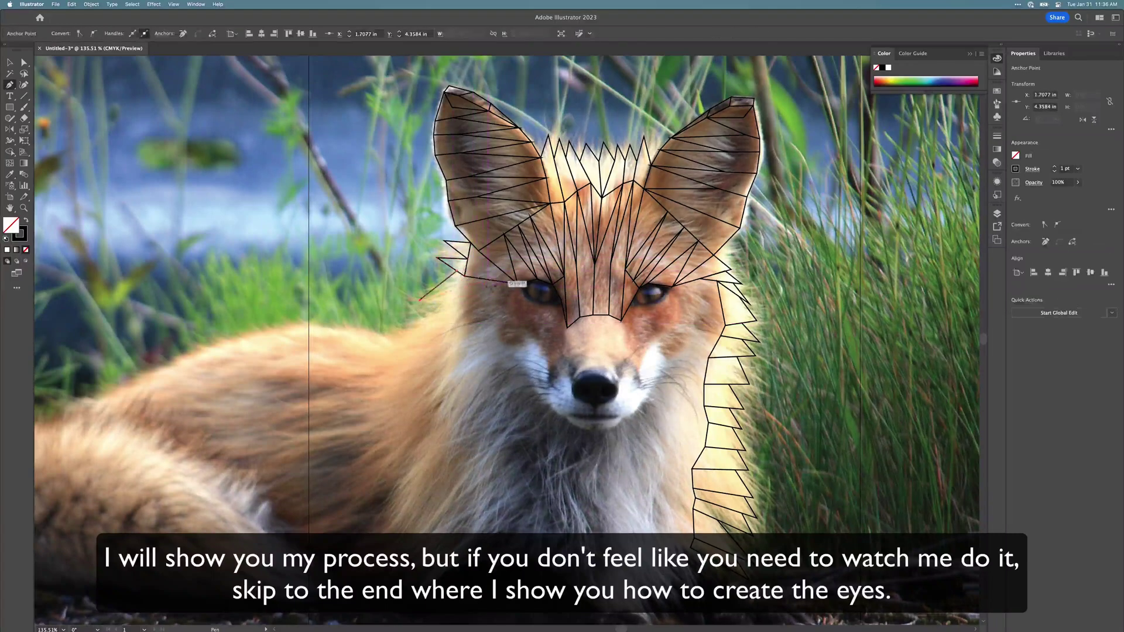
left_click(462, 287)
left_click(465, 276)
left_click(456, 271)
left_click(462, 288)
left_click(465, 311)
left_click(419, 325)
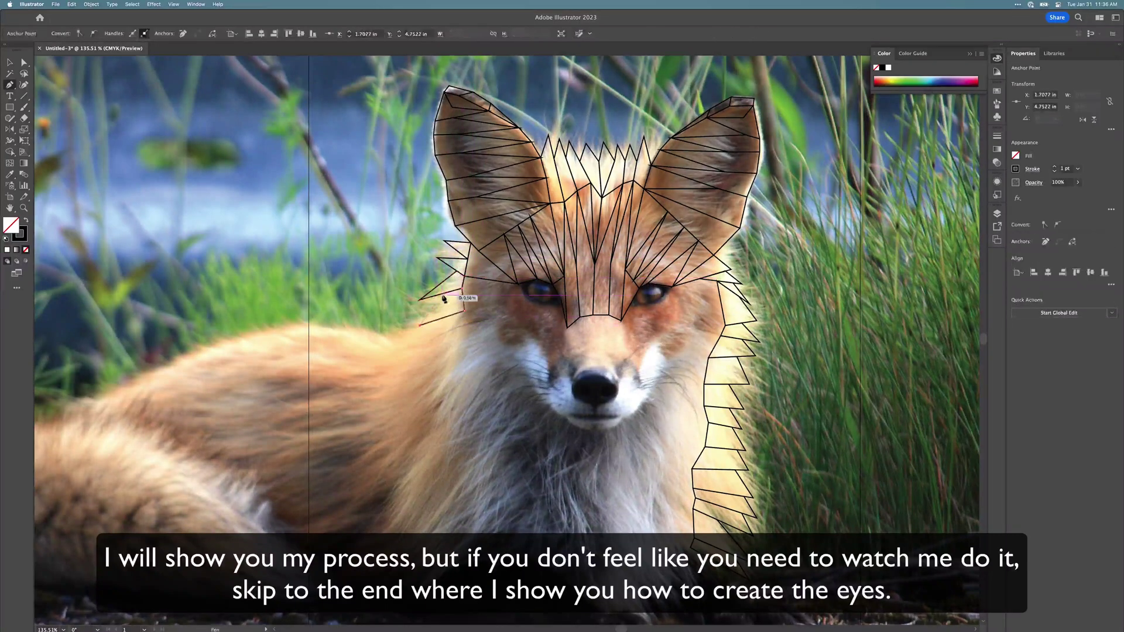
left_click(445, 293)
left_click(462, 288)
- Draw three downward-slanting fur spikes along the left cheek and upper neck
left_click(464, 311)
left_click(460, 333)
left_click(416, 359)
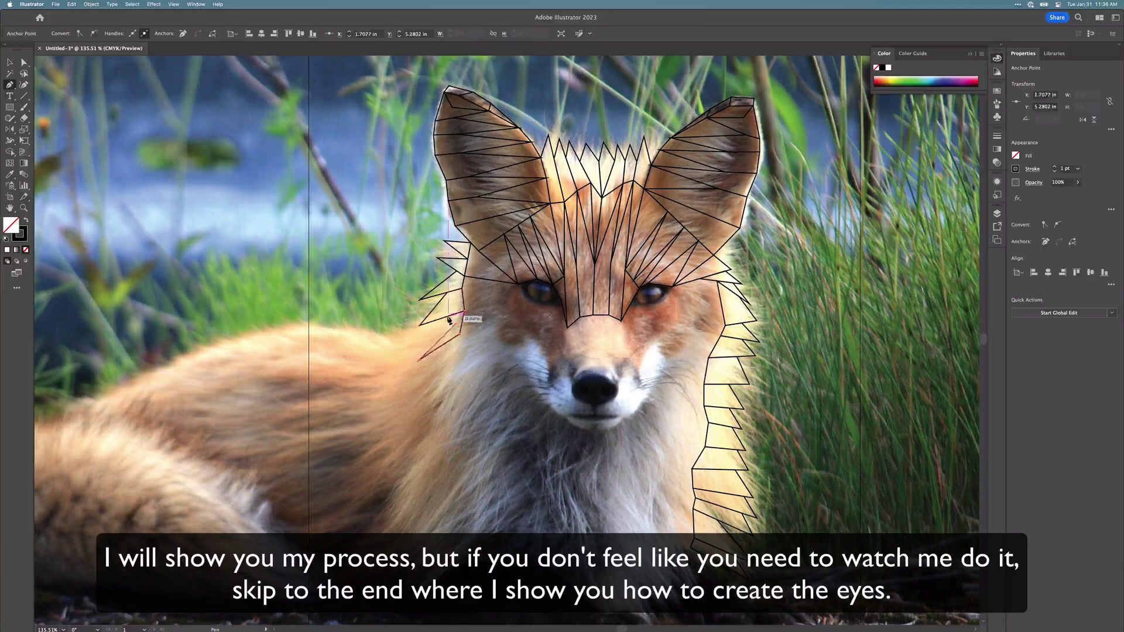
left_click(413, 400)
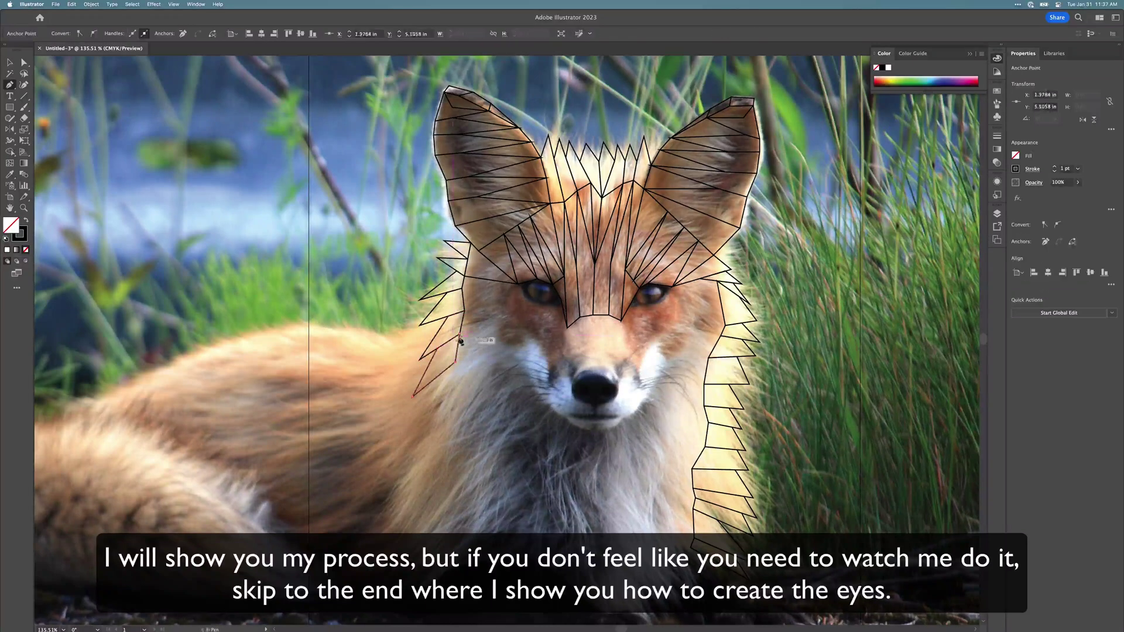
left_click(412, 439)
left_click(447, 406)
- Draw a long pointed fur facet slanting down from the left side of the neck below chin height
left_click(446, 406)
left_click(450, 452)
left_click(390, 518)
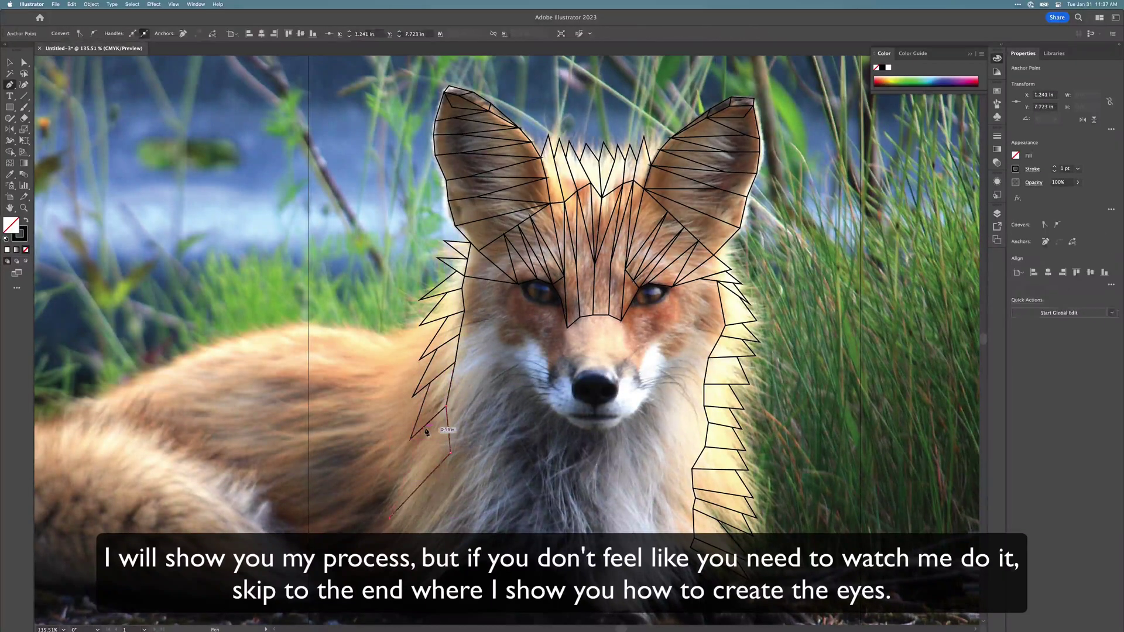
left_click(423, 429)
left_click(447, 406)
- Finish the left fur edge with two long pointed facets slanting down beside the chest
left_click(450, 453)
left_click(453, 503)
left_click(384, 559)
left_click(451, 452)
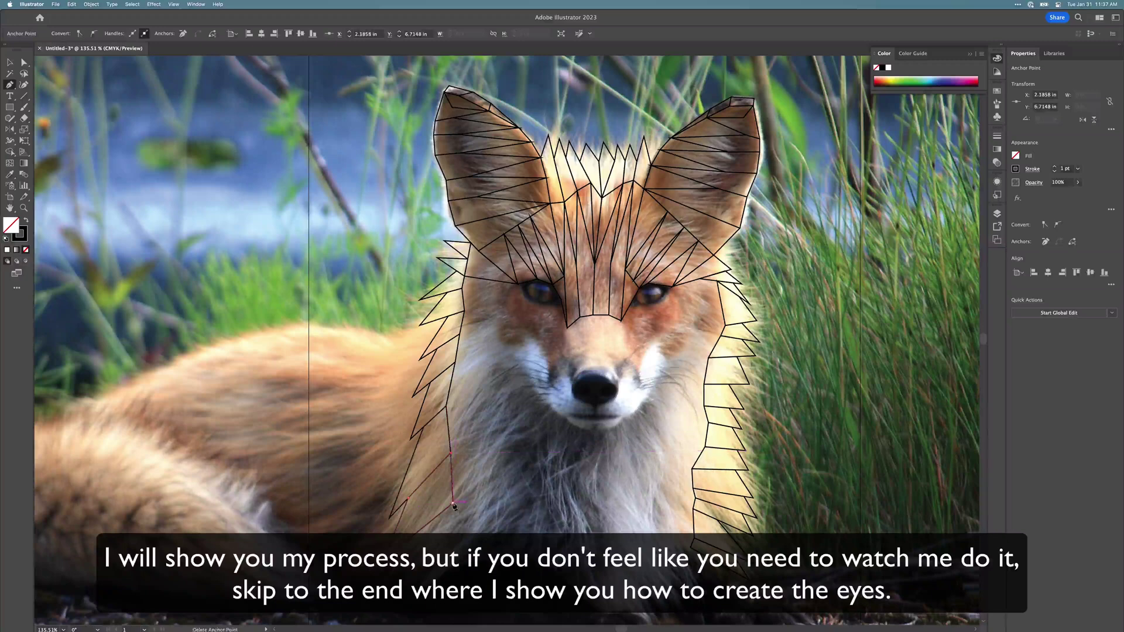
left_click(452, 503)
left_click(437, 559)
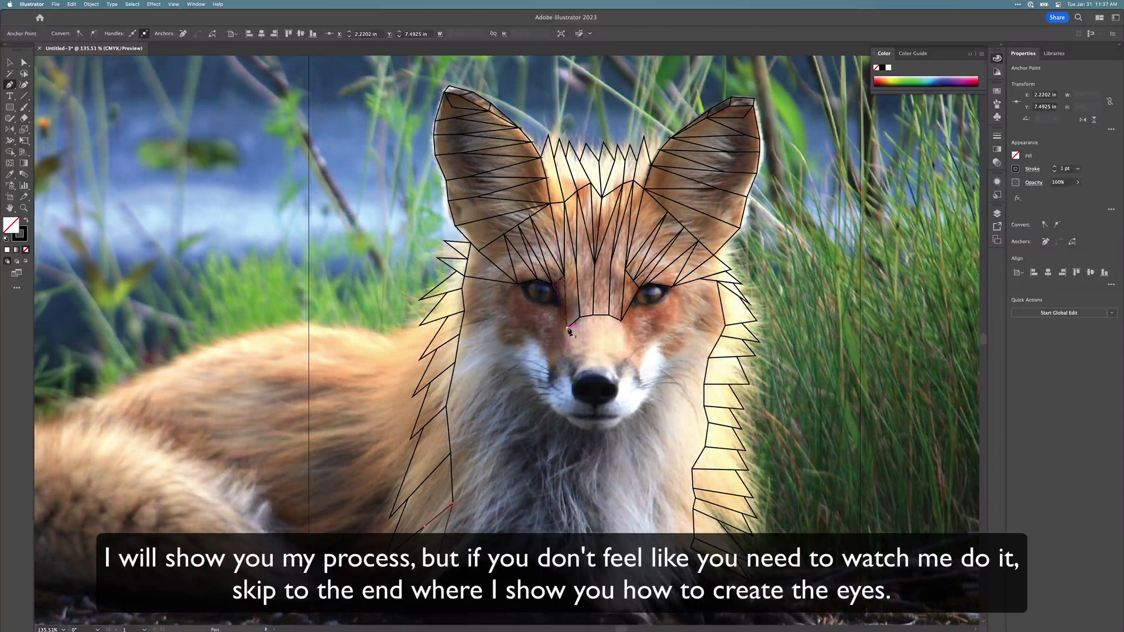
- Draw a narrow facet down the left side of the snout from the end of the nose bridge
left_click(566, 355)
left_click(580, 317)
left_click(567, 327)
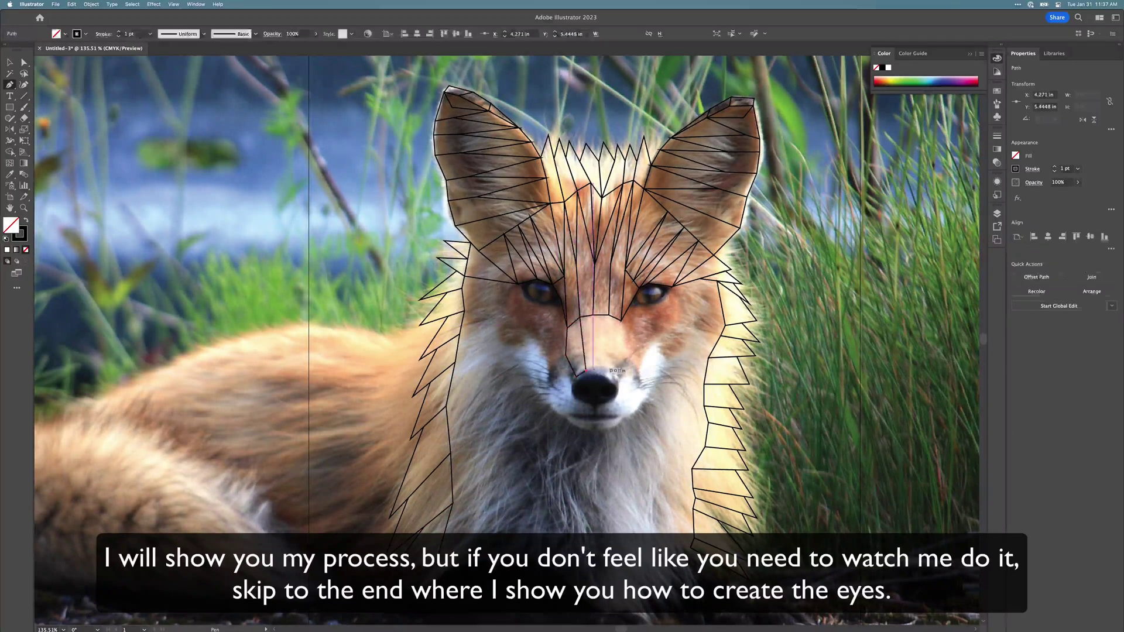
- Draw the adjoining narrow facets down the centre of the snout, from the bridge to the upper edge of the nose
left_click(593, 368)
left_click(586, 370)
left_click(579, 317)
left_click(593, 315)
left_click(592, 368)
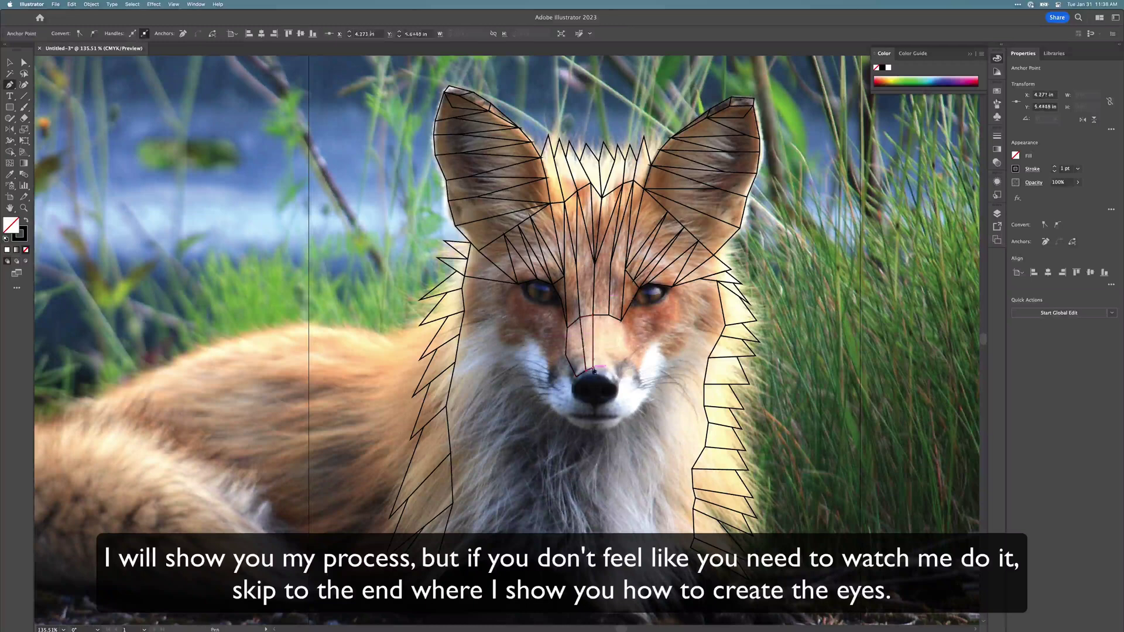
left_click(610, 371)
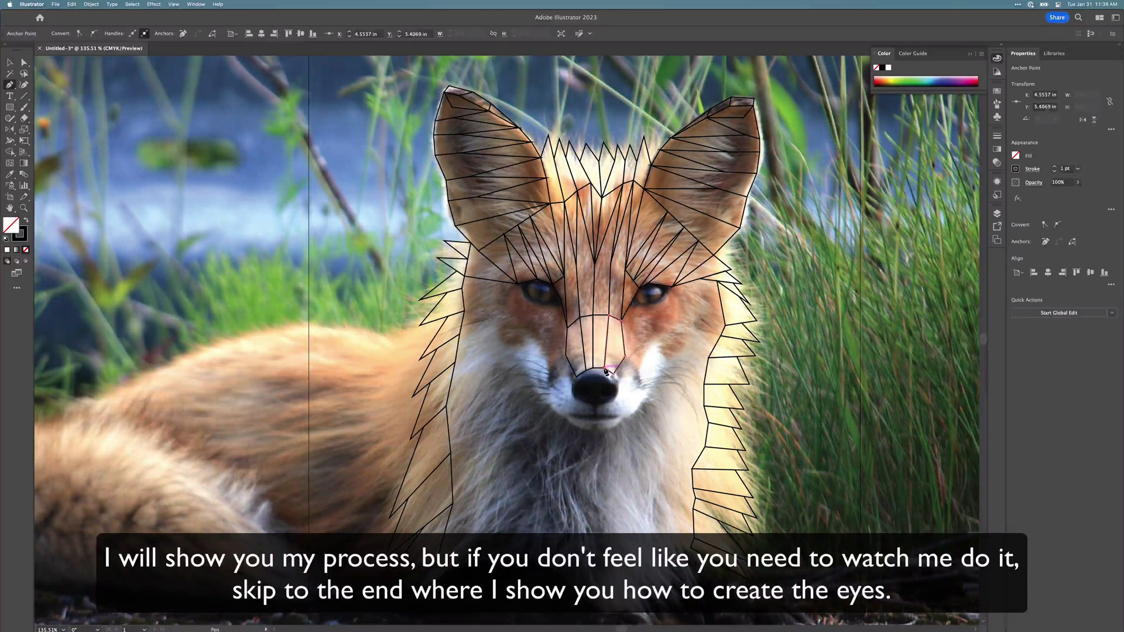
- Draw facets under the right eye and from its outer corner across to the right cheek's fur edge
left_click(623, 323)
left_click(647, 307)
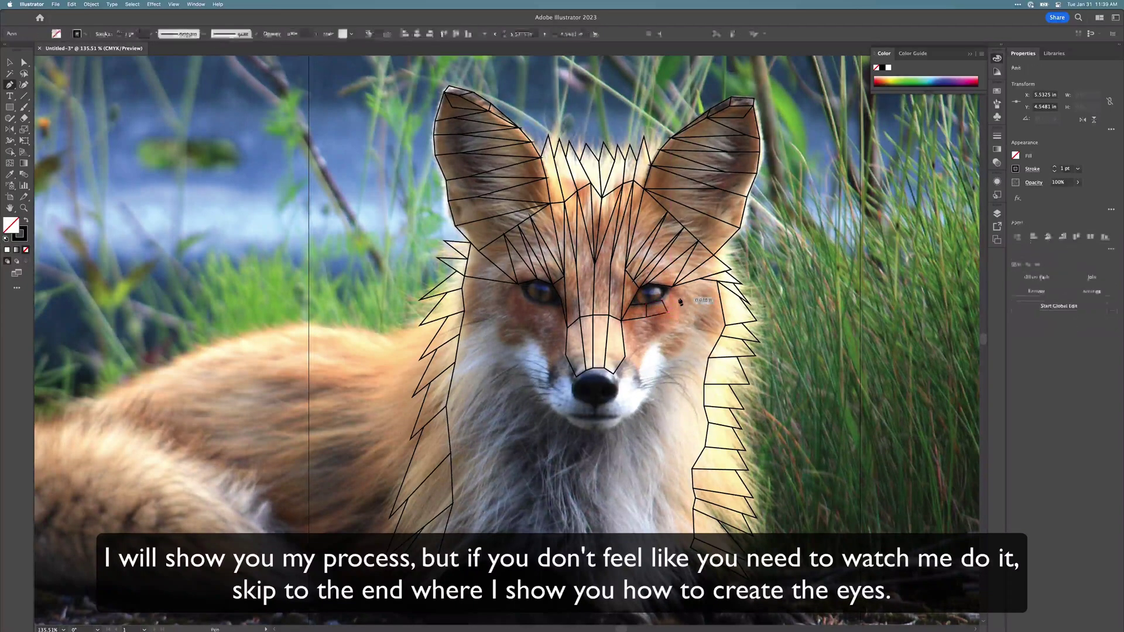
left_click(675, 288)
left_click(700, 281)
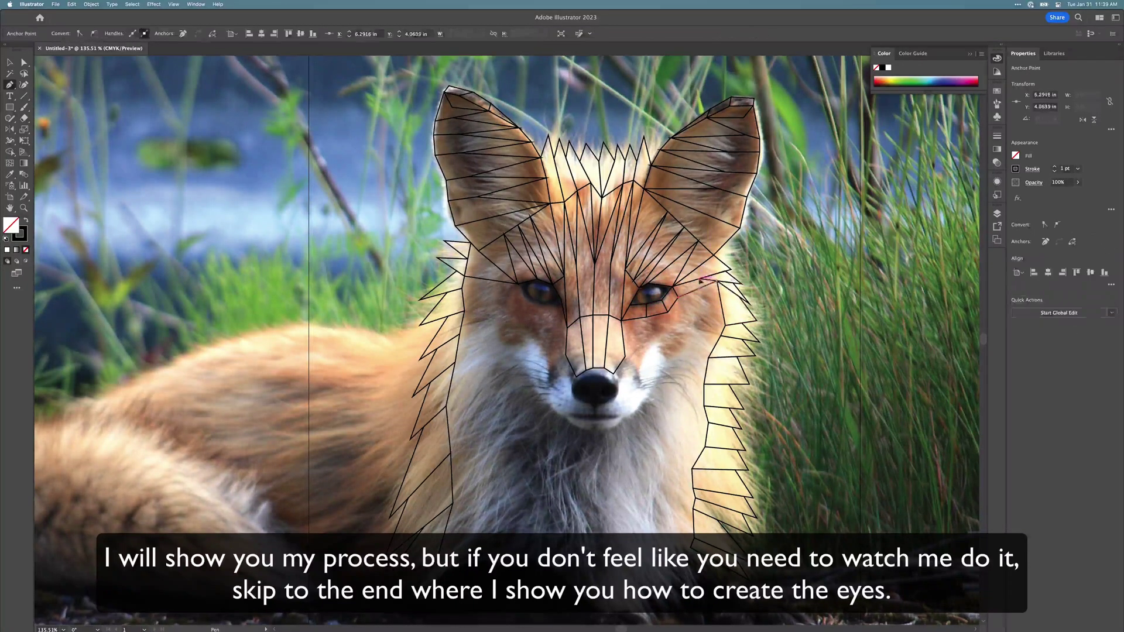
left_click(679, 297)
left_click(679, 297)
left_click(725, 325)
left_click(717, 281)
left_click(723, 325)
- Draw facets along the right side of the snout beneath the inner half of the right eye
left_click(625, 357)
left_click(639, 370)
left_click(651, 343)
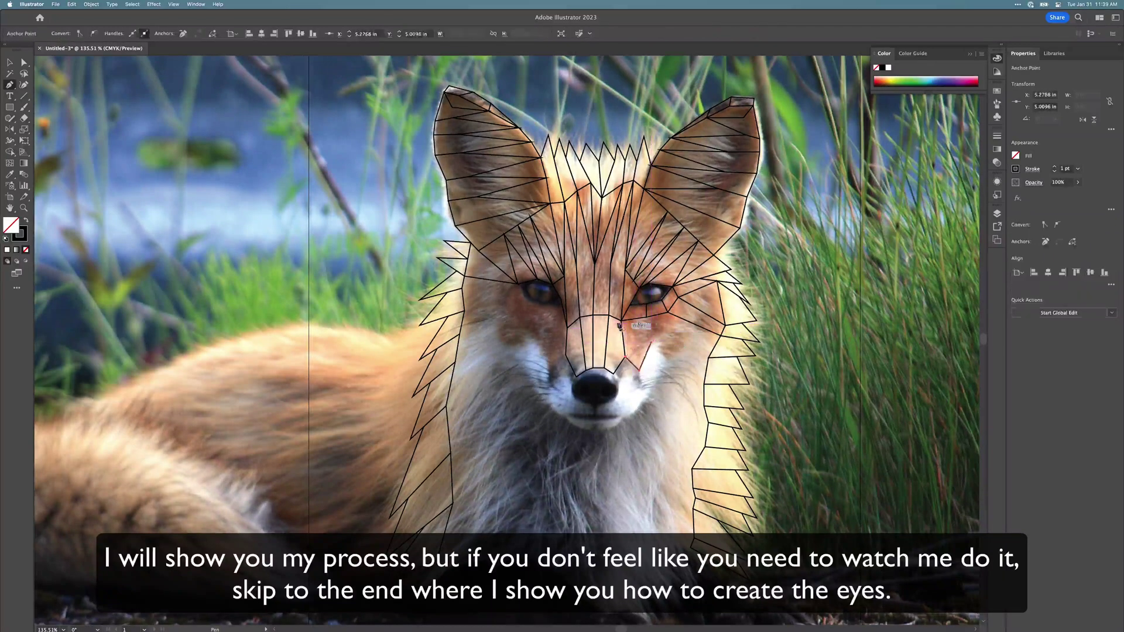
left_click(622, 320)
left_click(625, 357)
left_click(651, 343)
left_click(646, 317)
left_click(650, 341)
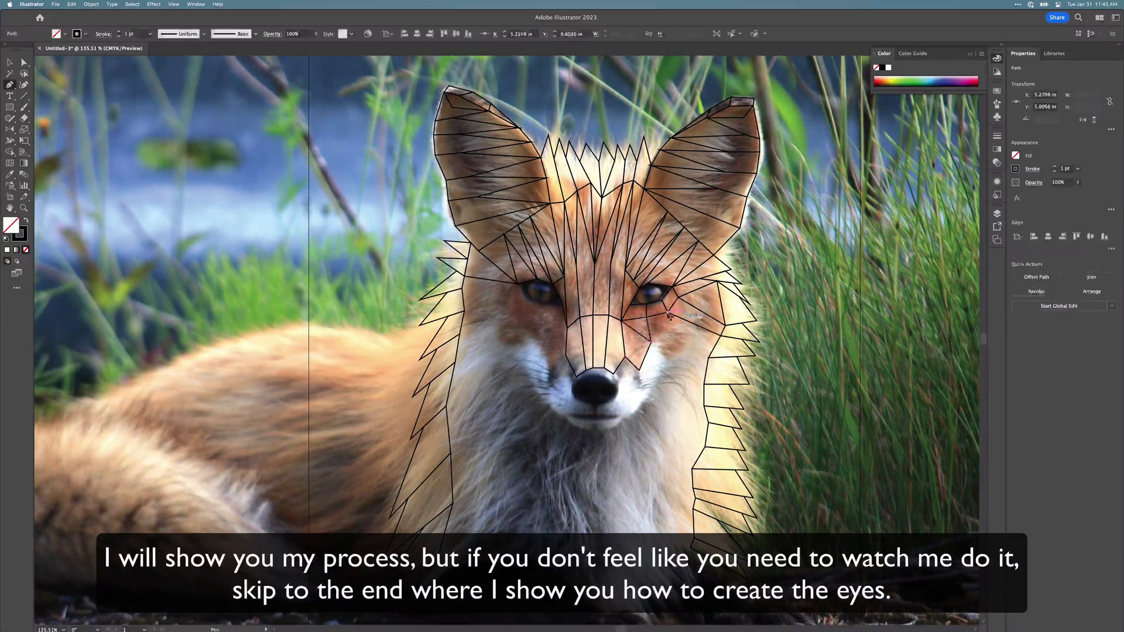
- Fill the upper right cheek below the eye's outer corner with facets reaching the fur edge
left_click(669, 317)
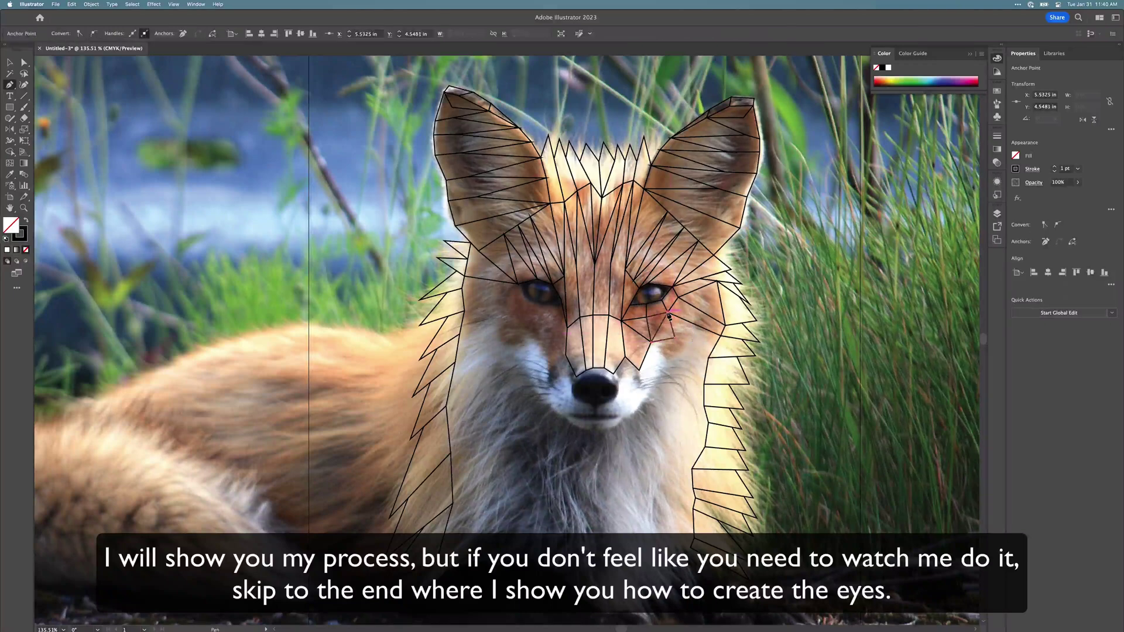
left_click(675, 338)
left_click(676, 338)
left_click(720, 336)
left_click(668, 313)
- Outline the white patch on the right side of the muzzle with adjoining straight-edged facets
left_click(651, 342)
left_click(639, 370)
left_click(644, 398)
left_click(667, 366)
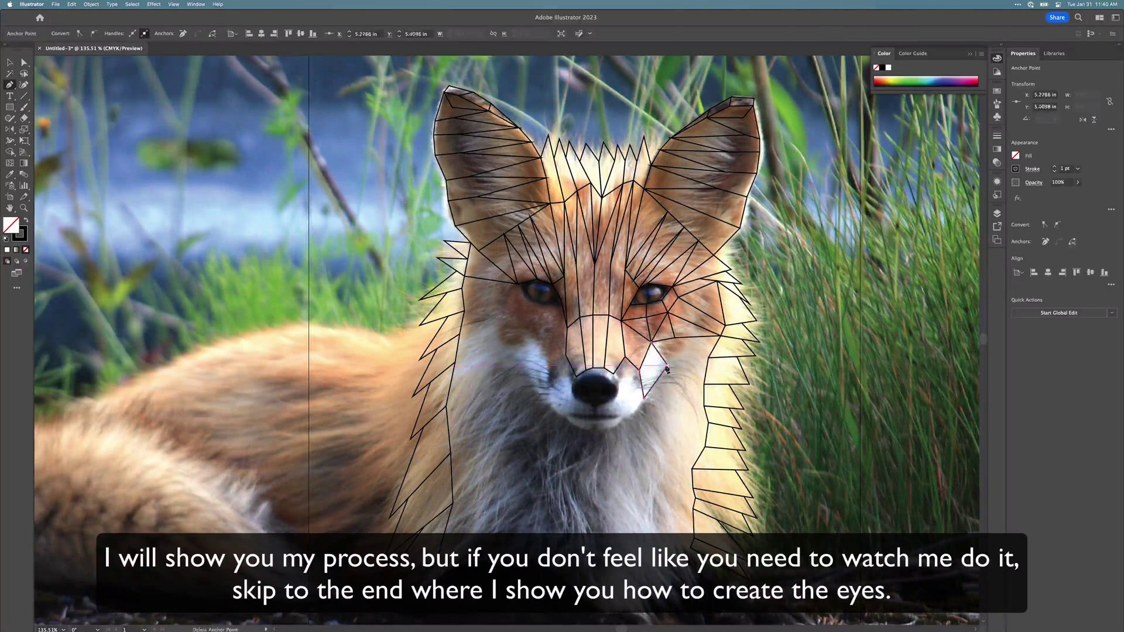
left_click(651, 342)
left_click(675, 338)
left_click(667, 366)
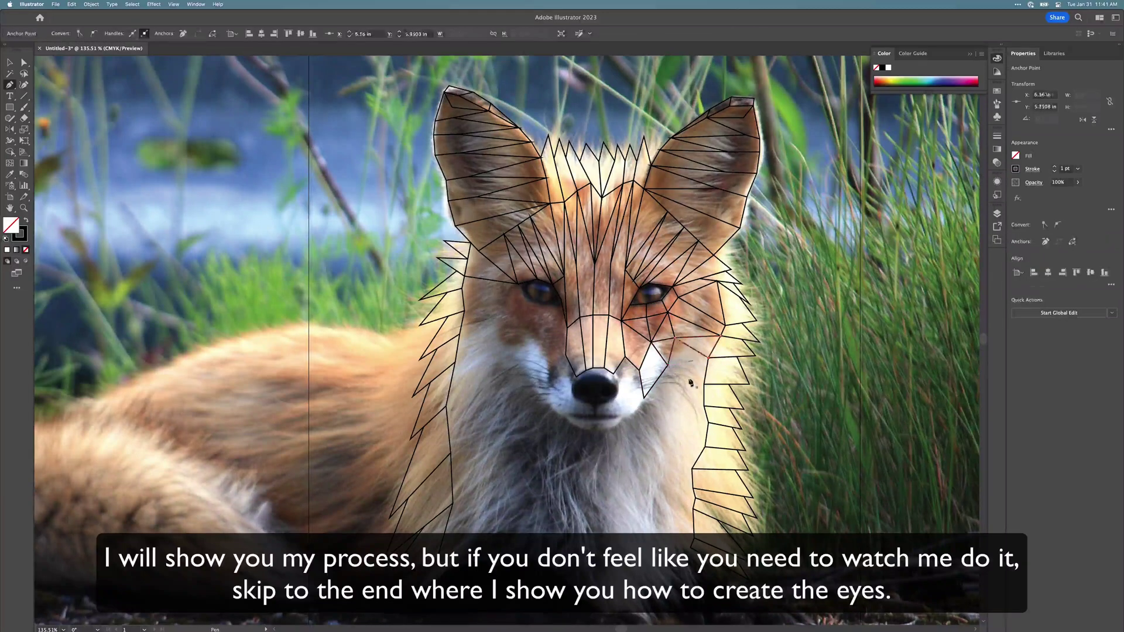
- Draw long facets fanning from the white patch on the right muzzle across the lower cheek to the fur edge
left_click(704, 384)
left_click(708, 357)
left_click(668, 365)
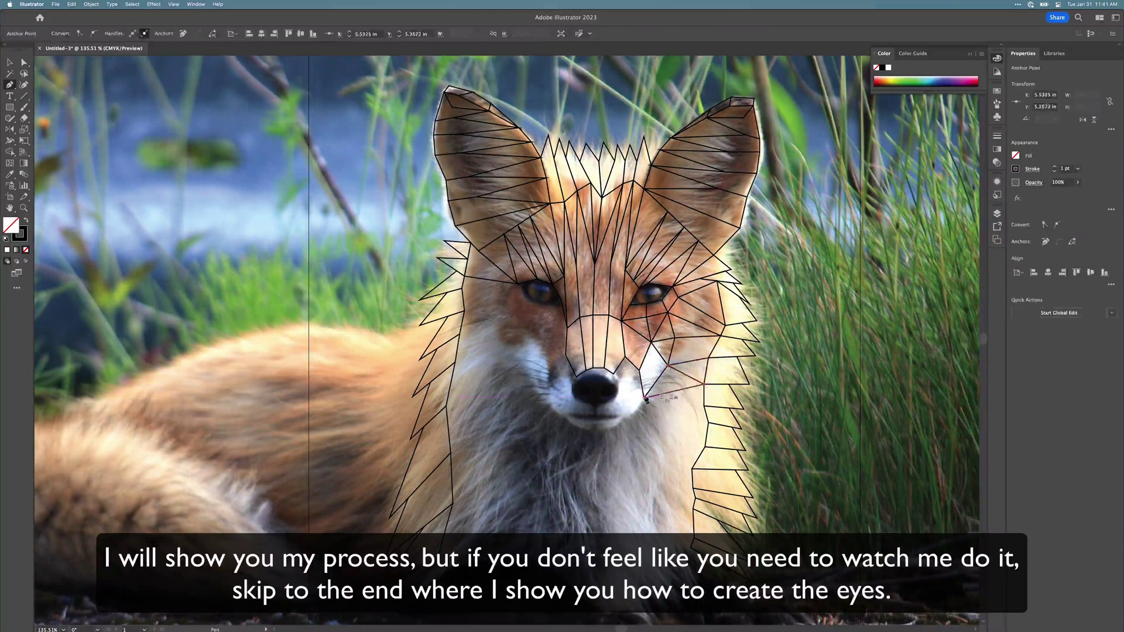
left_click(644, 398)
left_click(704, 406)
left_click(705, 384)
left_click(710, 424)
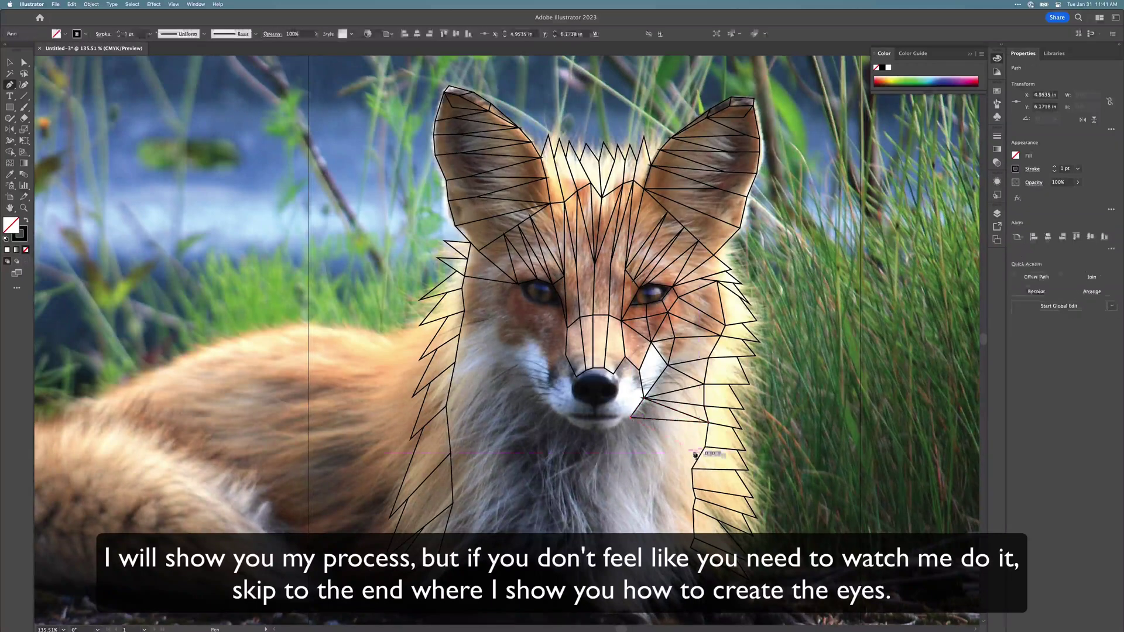
- Draw facets from the right side of the chin down the neck, joining the lower right fur edge
left_click(694, 468)
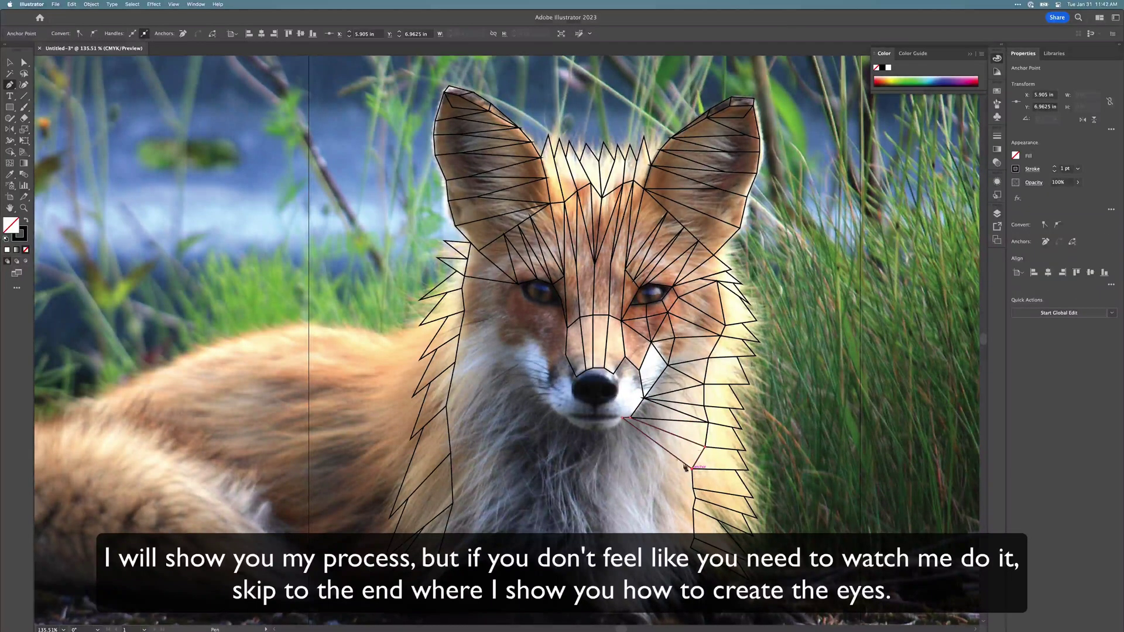
left_click(664, 449)
left_click(692, 488)
left_click(663, 449)
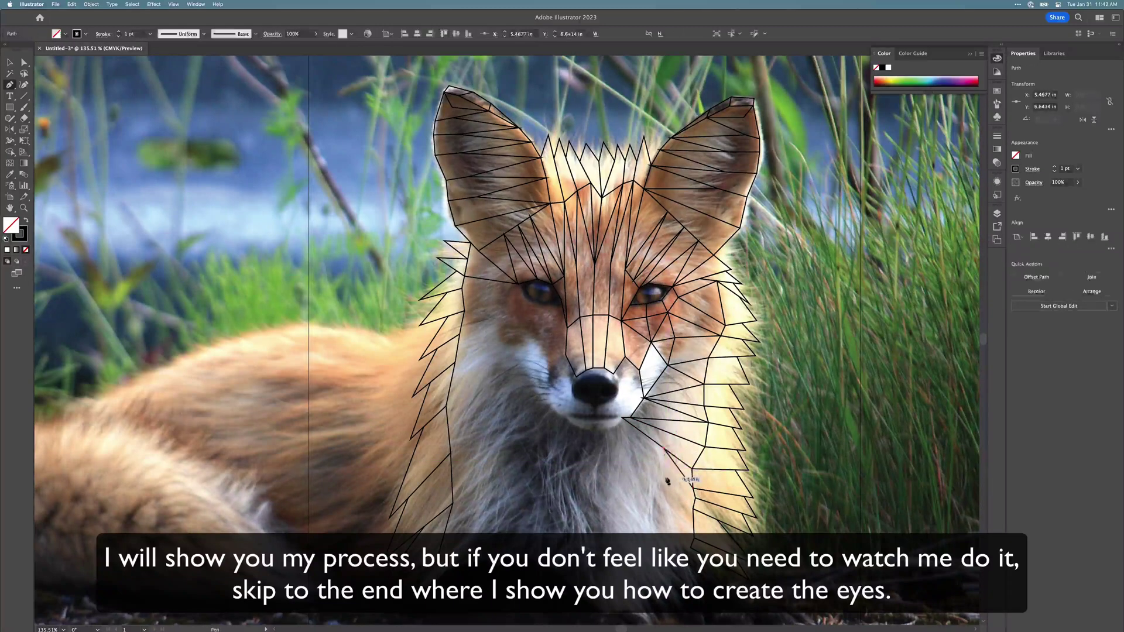
left_click(666, 479)
left_click(694, 493)
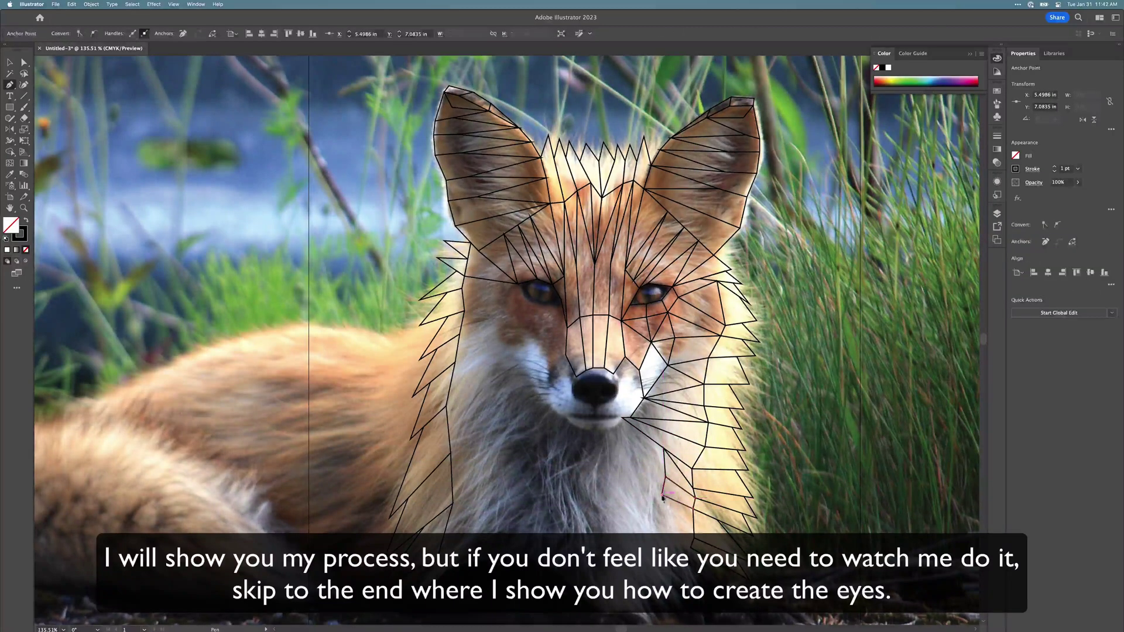
left_click(662, 495)
left_click(692, 546)
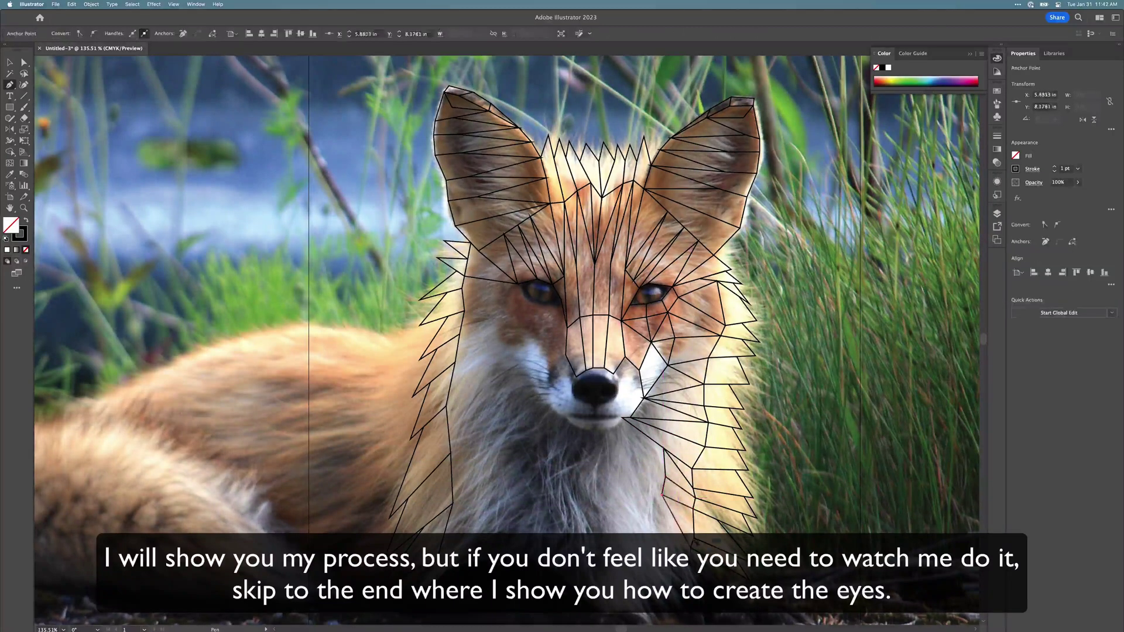
- Draw long pointed facets from beneath the chin down the right half of the chest to its centre line
left_click(609, 429)
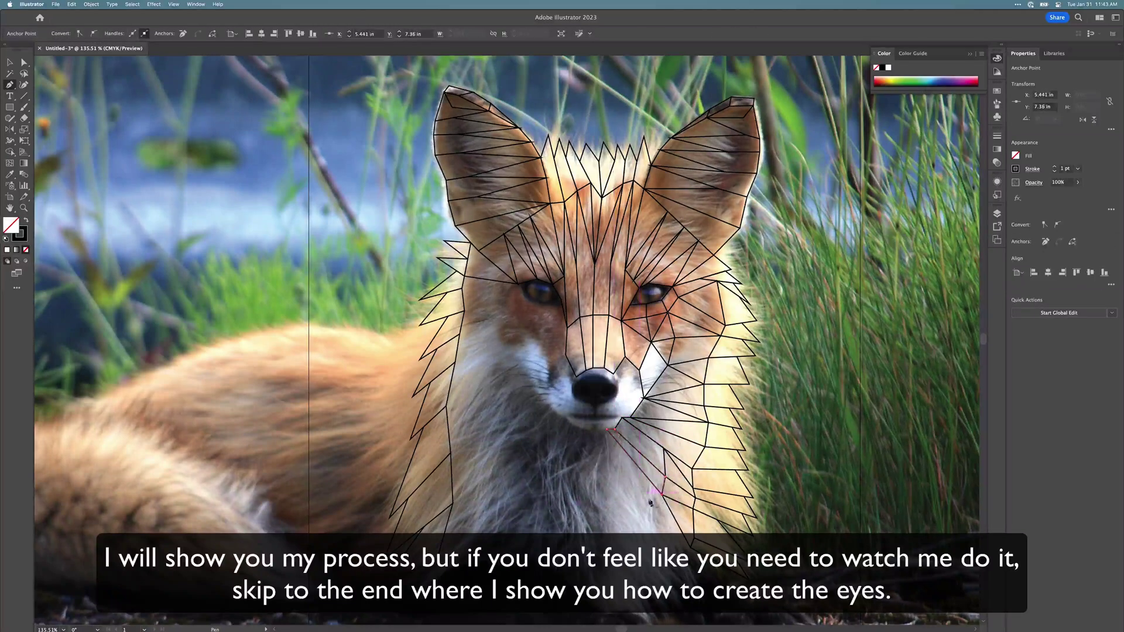
left_click(651, 525)
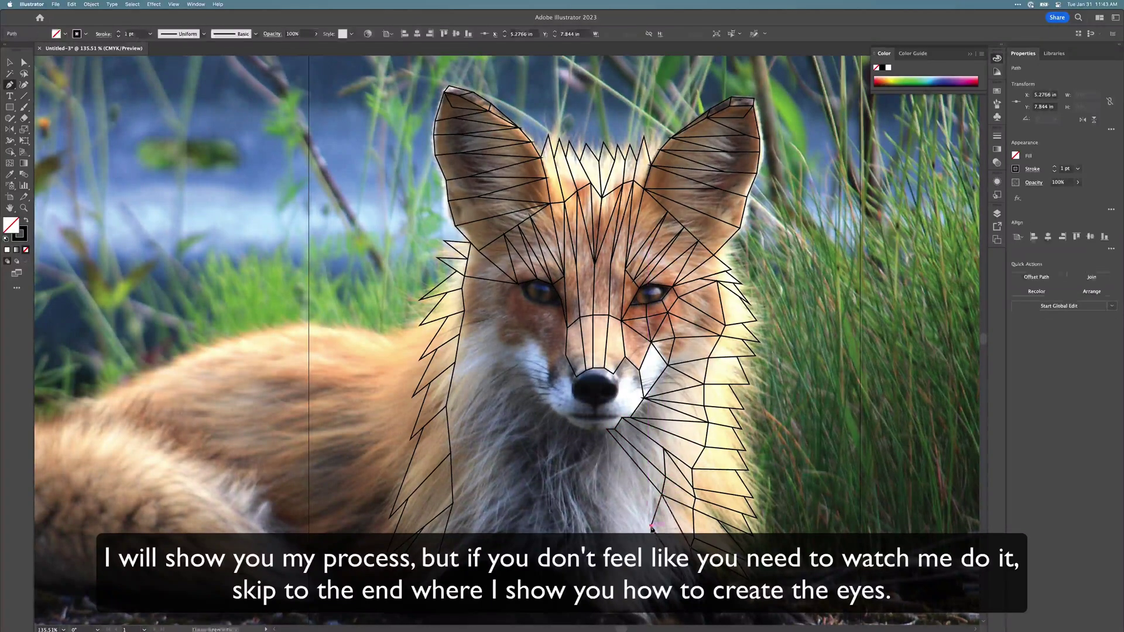
left_click(608, 432)
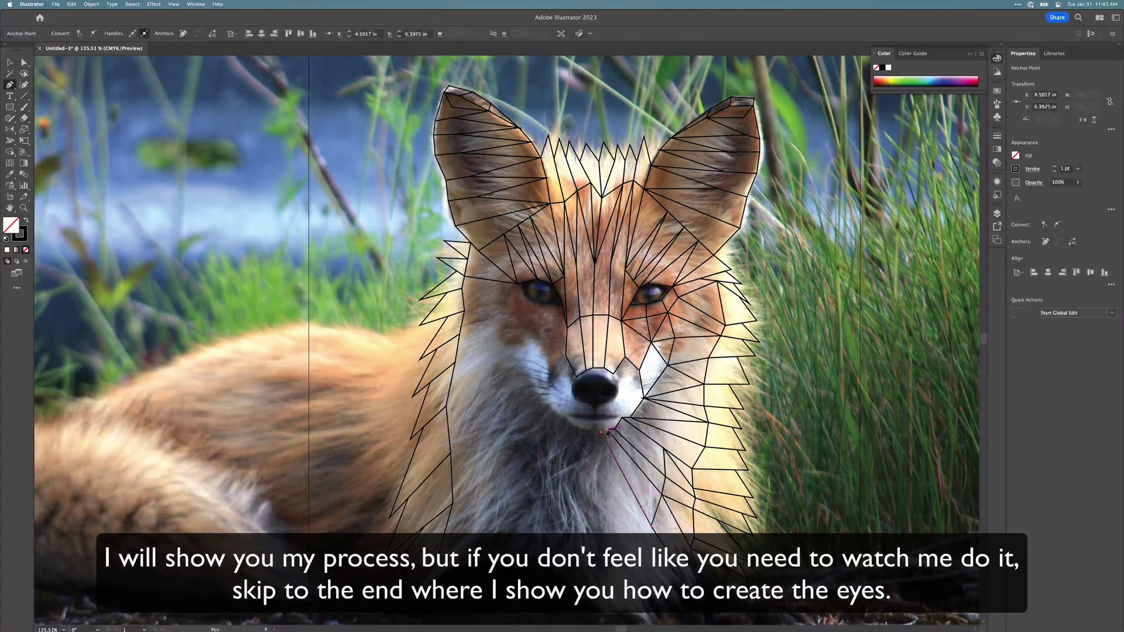
left_click(604, 502)
key("super+z")
left_click(664, 608)
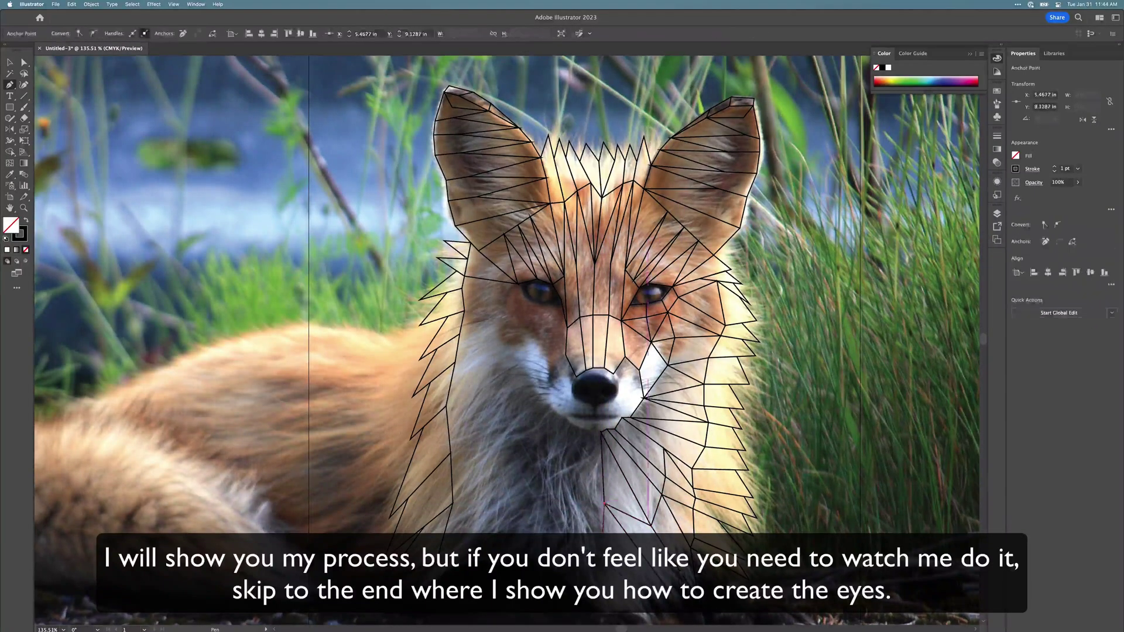
scroll(609, 530, "down", 3)
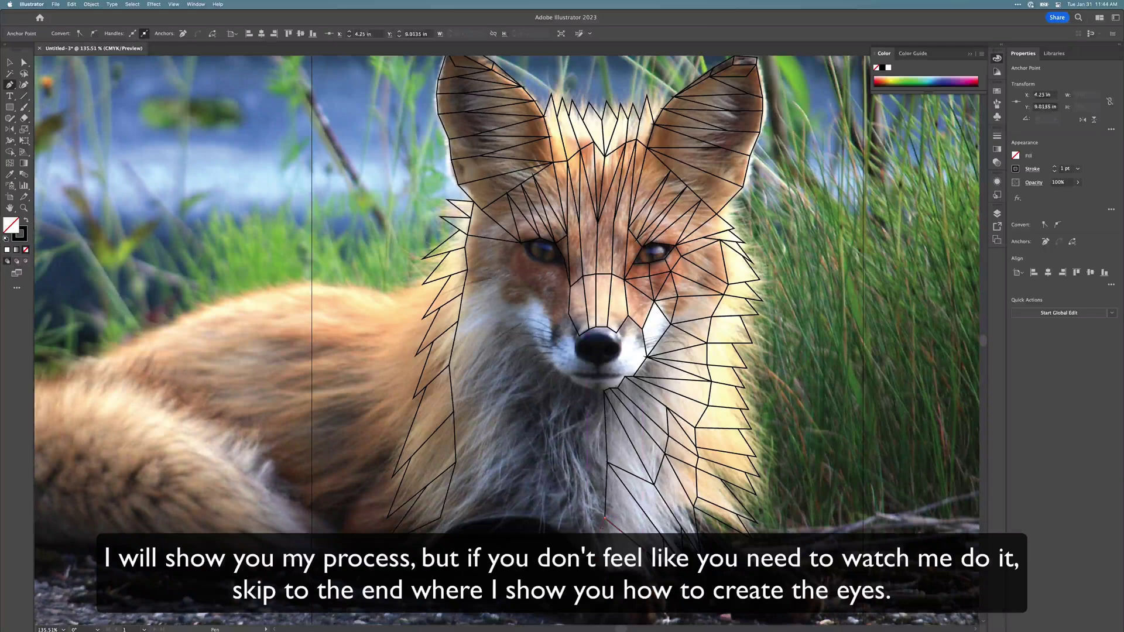
- Draw two adjoining facets along the lower edge of the left eye, starting beside the snout
key("super+shift+a")
left_click(570, 287)
left_click(546, 276)
left_click(564, 266)
key("super+shift+a")
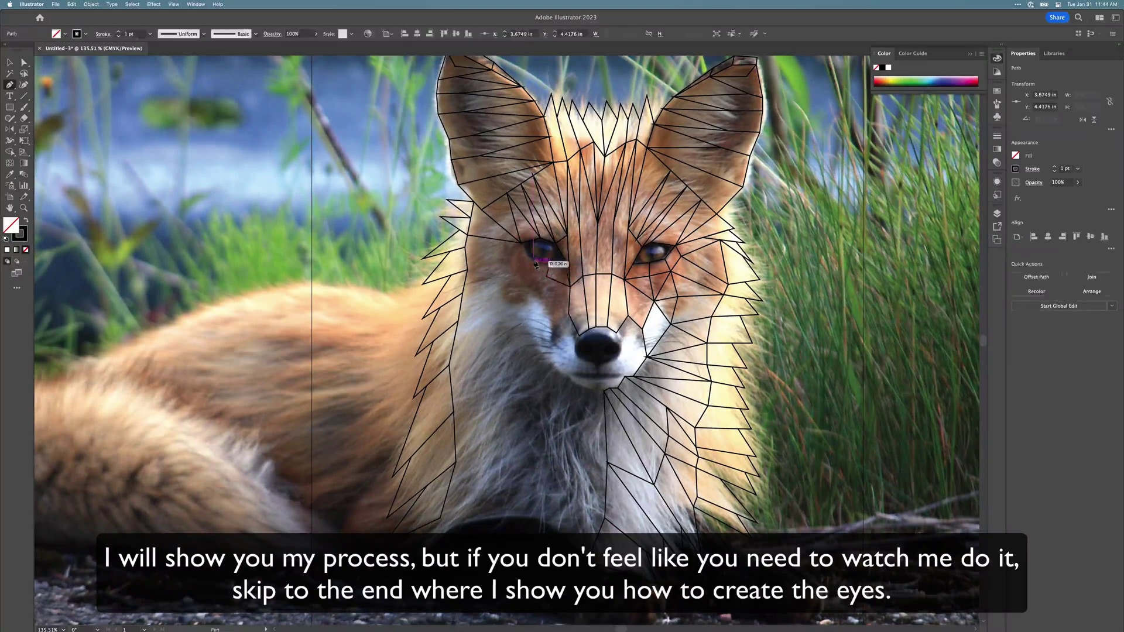
left_click(546, 276)
left_click(551, 263)
left_click(533, 261)
left_click(530, 269)
left_click(546, 276)
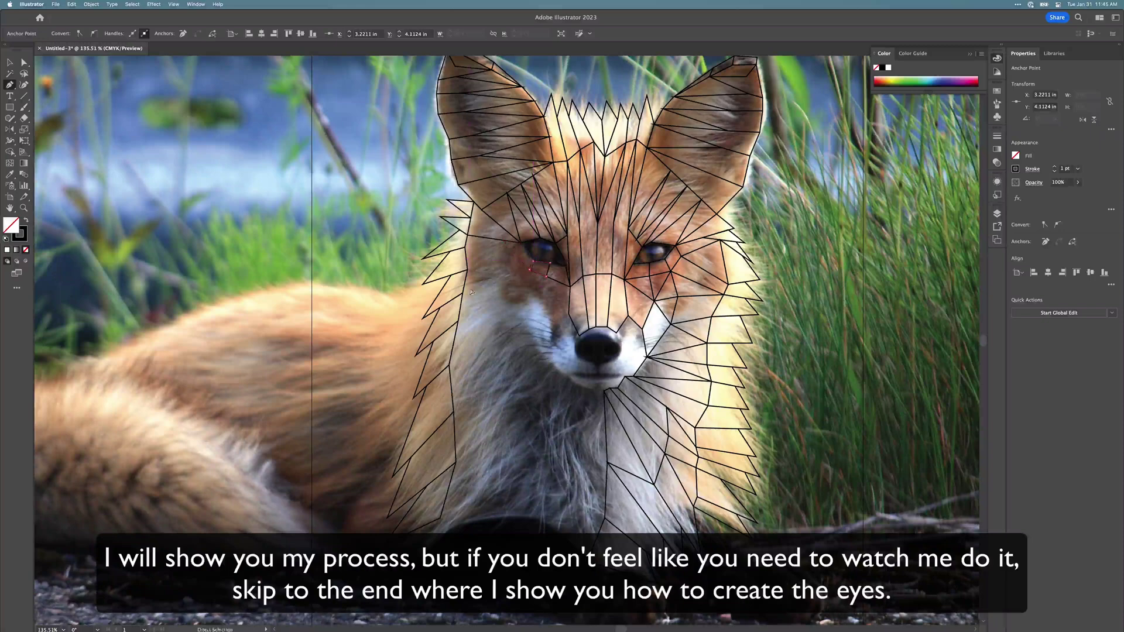
- Draw facets around the left eye's outer corner and from there across to the left fur edge
left_click(520, 243)
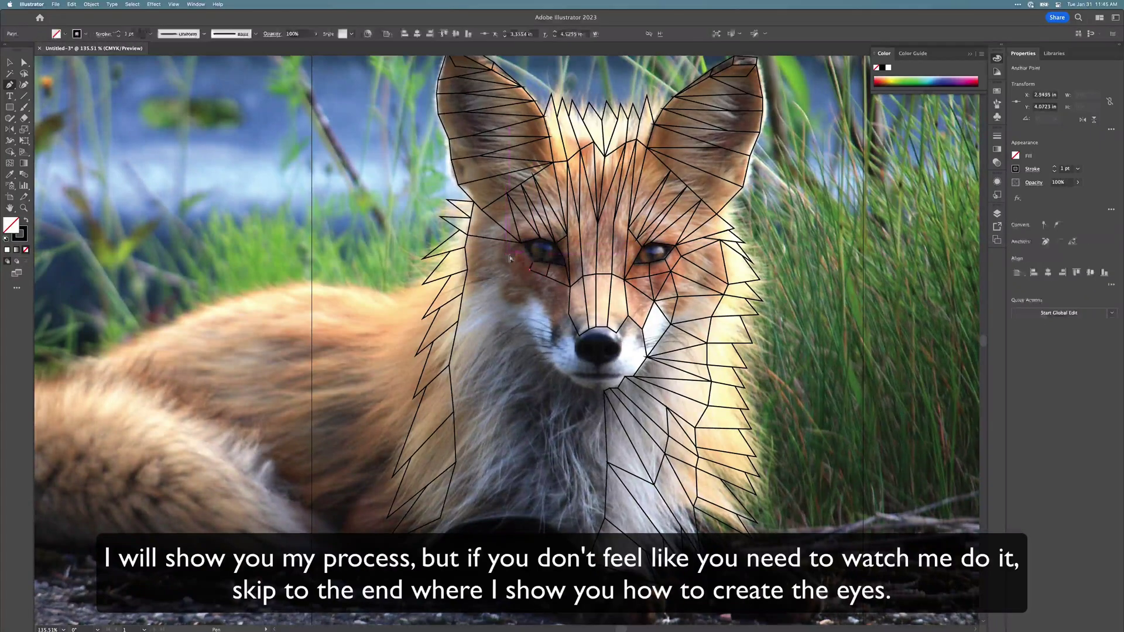
left_click(533, 261)
left_click(530, 269)
key("super+shift+a")
left_click(507, 254)
left_click(465, 247)
left_click(467, 235)
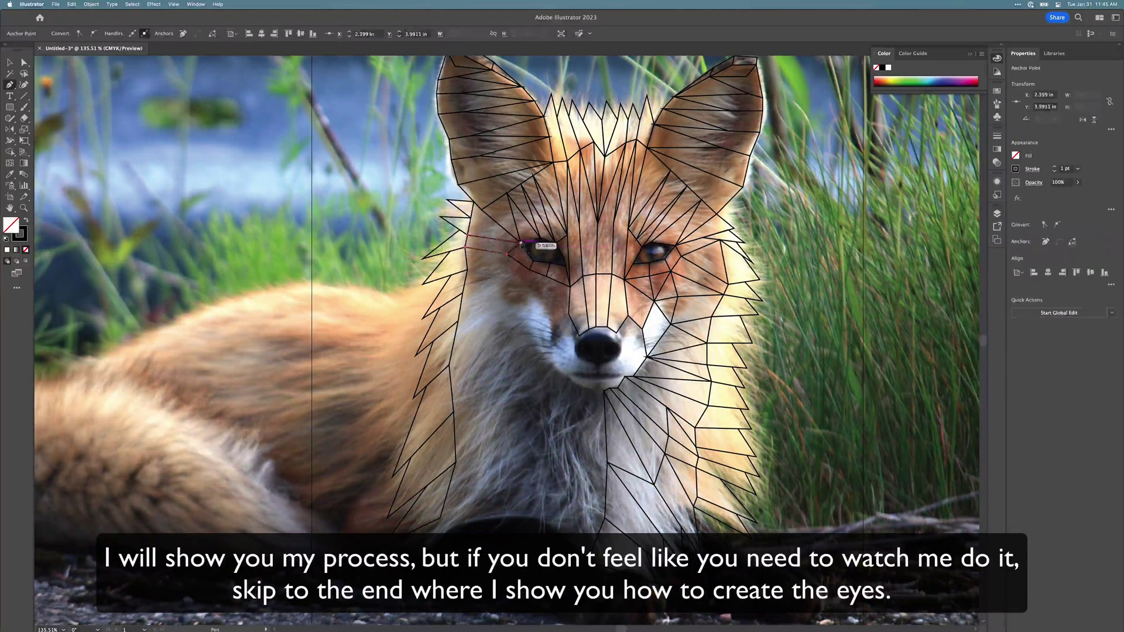
- Draw a small facet on the left side of the snout just above the nose
key("super+shift+a")
left_click(568, 314)
left_click(553, 324)
left_click(547, 301)
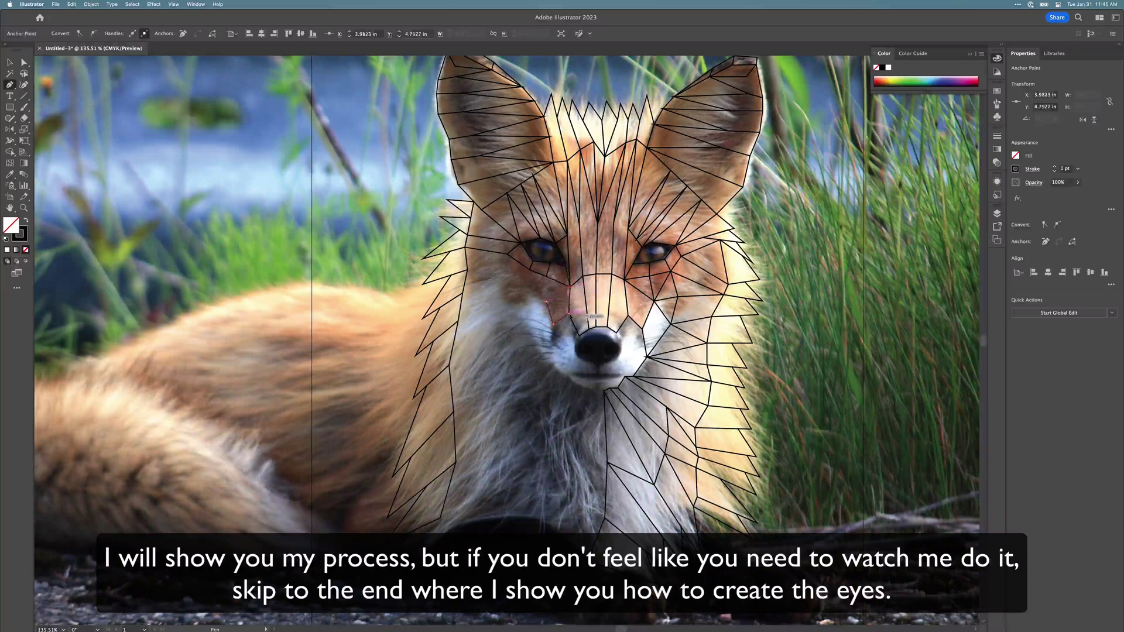
left_click(568, 313)
- Fill the area between the left eye and snout with small adjoining facets down to the muzzle patch
key("super+shift+a")
left_click(569, 287)
key("super+shift+a")
left_click(546, 277)
left_click(547, 301)
left_click(531, 293)
key("super+shift+a")
left_click(532, 293)
left_click(529, 270)
key("super+shift+a")
left_click(547, 276)
key("super+shift+a")
left_click(532, 293)
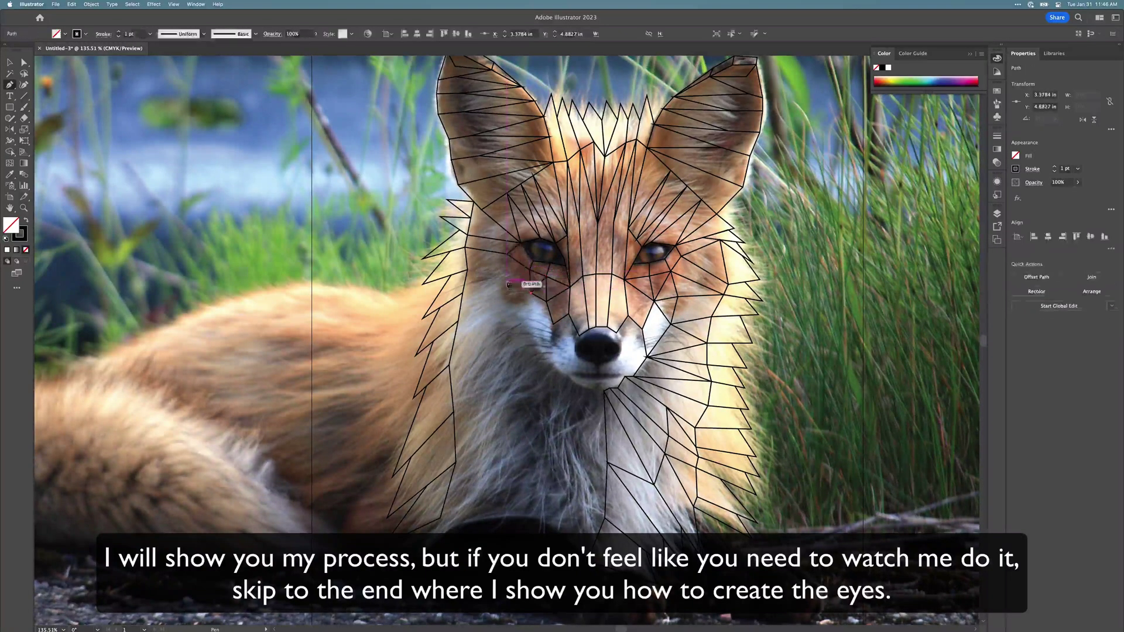
- Draw a facet on the left cheek below the eye's outer corner and another over the dark patch beneath it
left_click(509, 280)
left_click(507, 254)
left_click(529, 270)
left_click(532, 293)
key("super+shift+a")
left_click(531, 293)
left_click(515, 305)
left_click(498, 295)
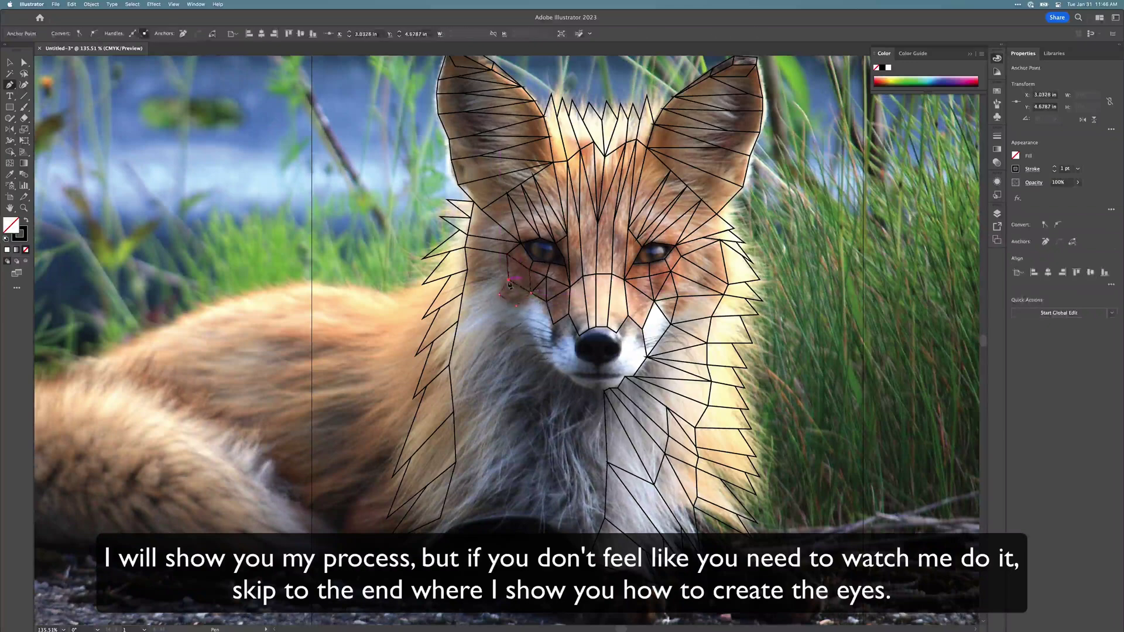
left_click(531, 294)
- Outline the white patch on the left side of the muzzle as a closed facet beside the snout
key("super+shift+a")
left_click(515, 306)
left_click(531, 331)
left_click(555, 344)
left_click(553, 324)
left_click(546, 302)
left_click(516, 305)
left_click(548, 304)
- Draw the small facets flanking the nose, joining the left muzzle to the nose and the right snout above it
left_click(577, 337)
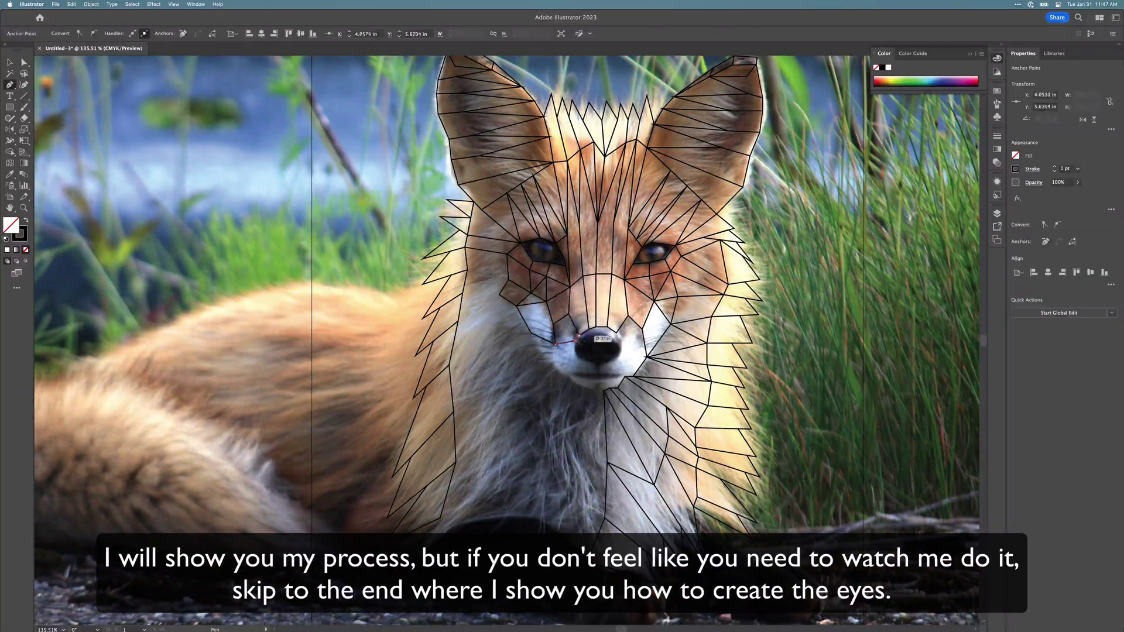
left_click(616, 333)
left_click(622, 339)
left_click(642, 329)
left_click(628, 316)
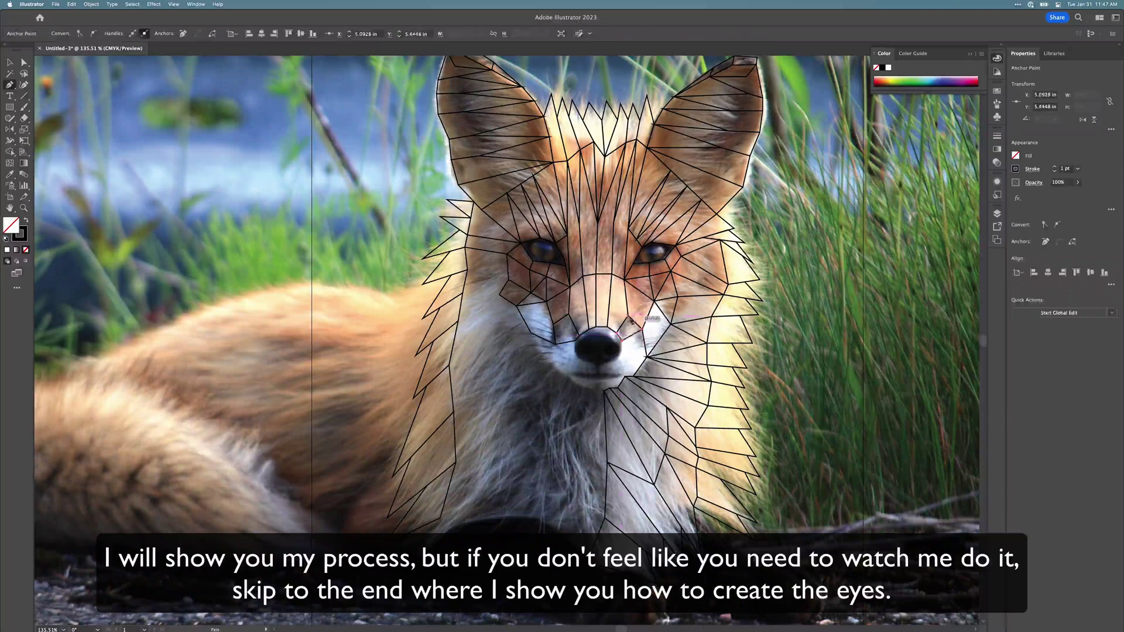
left_click(617, 333)
- Draw facets on the right muzzle between the side of the nose, the mouth and the white patch
left_click(634, 376)
left_click(622, 341)
left_click(619, 357)
left_click(624, 376)
left_click(633, 376)
left_click(622, 341)
left_click(620, 357)
left_click(619, 357)
left_click(604, 365)
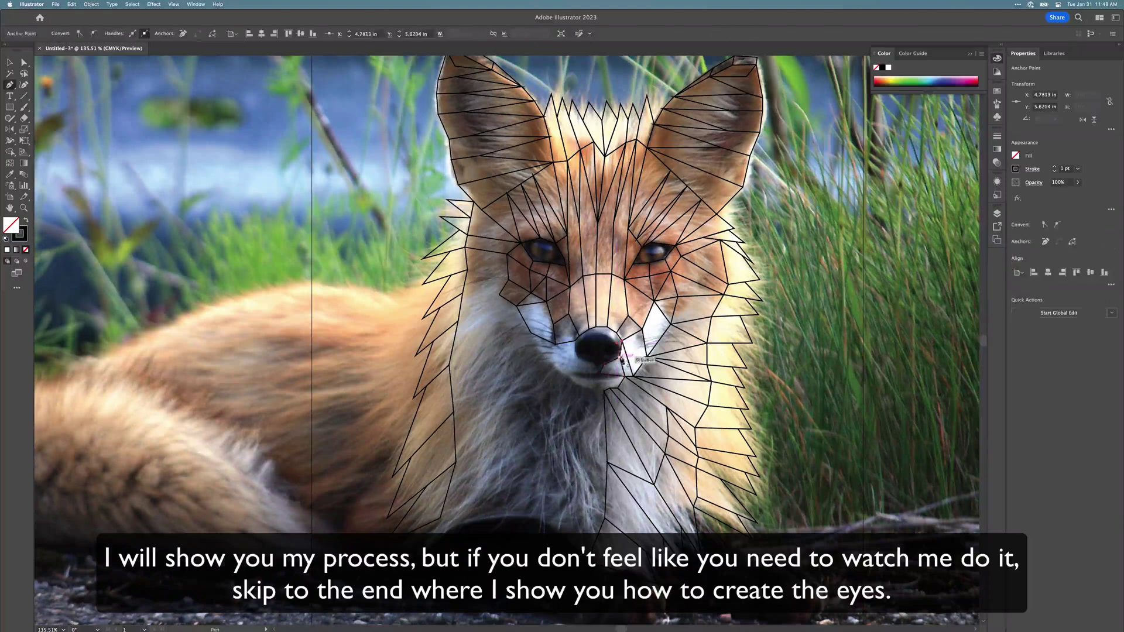
- Draw a small facet along the upper right edge of the nose
left_click(619, 338)
left_click(622, 341)
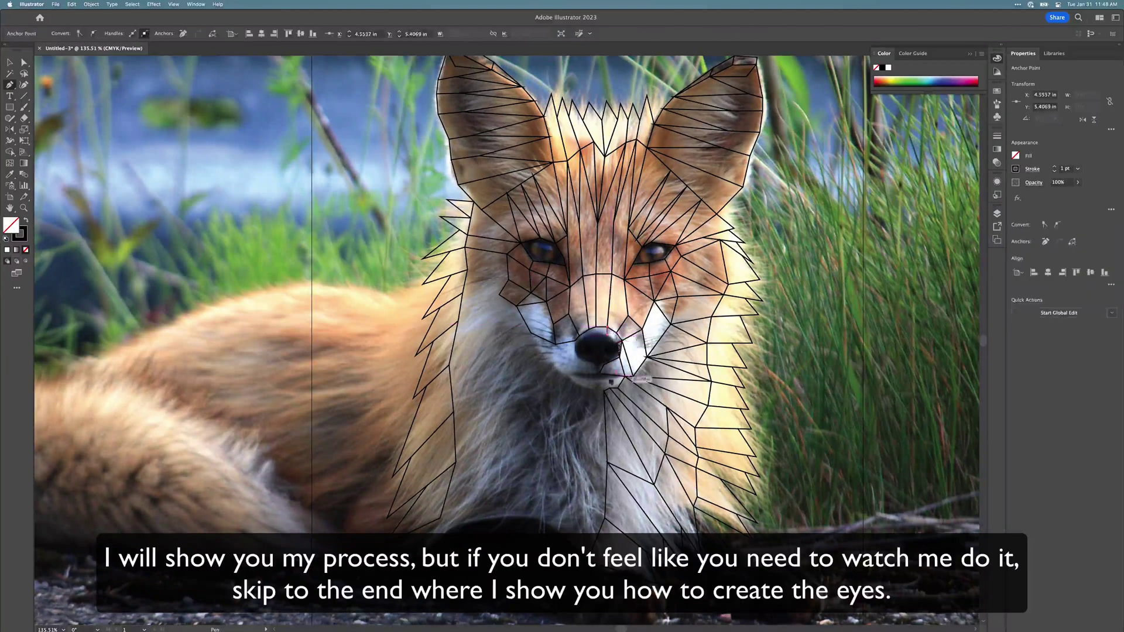
left_click(616, 334)
left_click(616, 343)
left_click(618, 338)
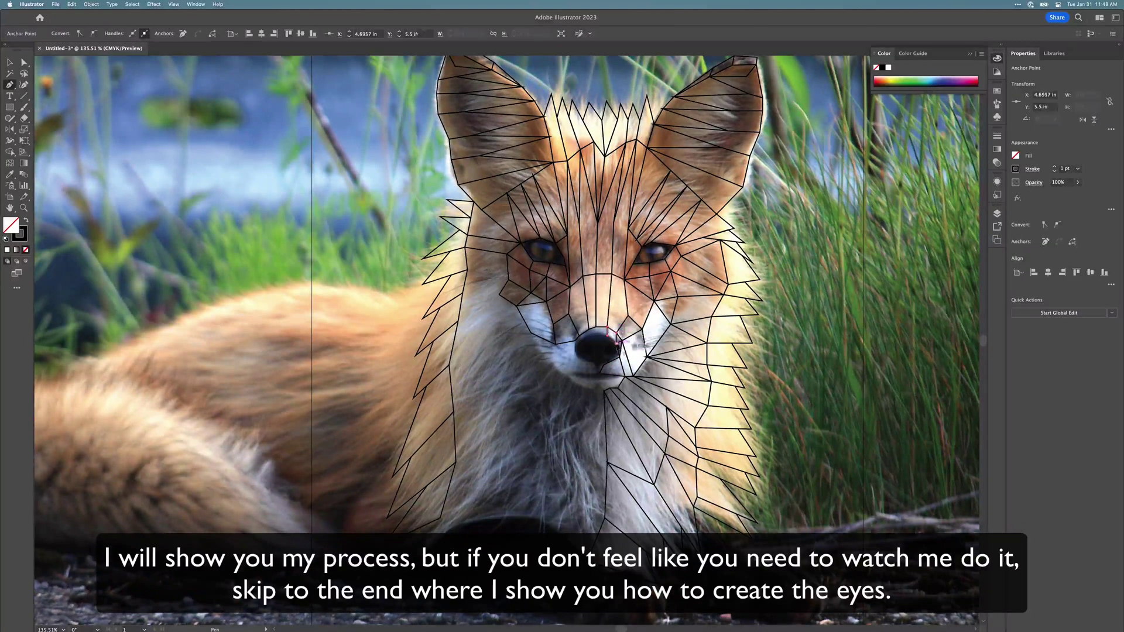
left_click(617, 333)
- Draw a four-sided facet on the top of the nose, right of its centre line
scroll(597, 335, "up", 5)
left_click(624, 338)
left_click(592, 336)
left_click(595, 315)
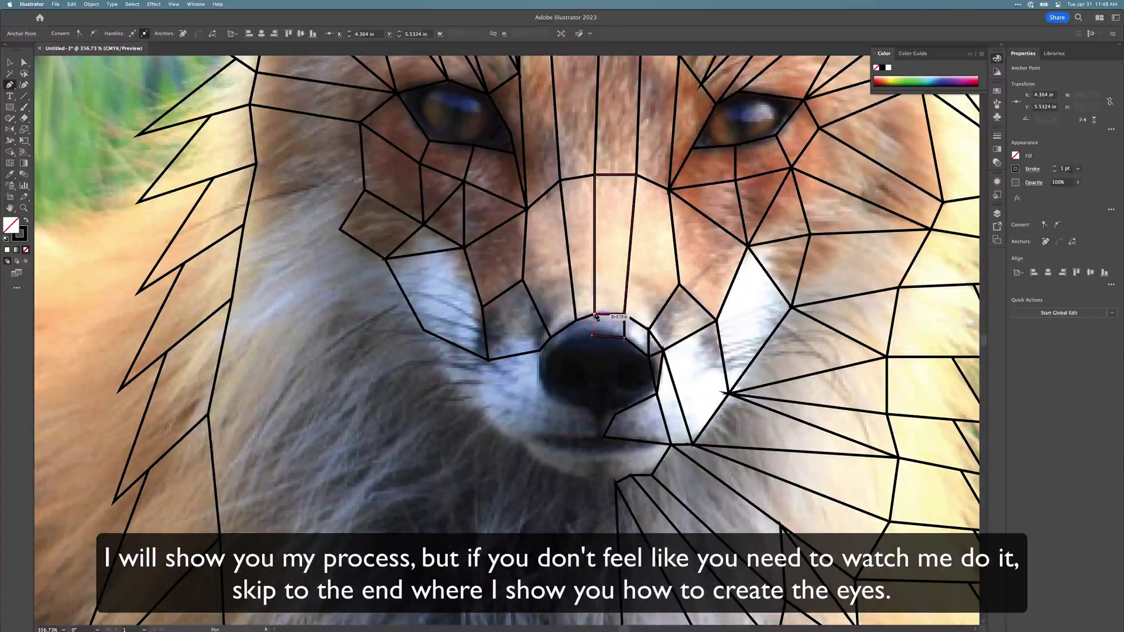
left_click(624, 314)
left_click(623, 338)
left_click(592, 335)
- Draw the adjoining small facets along the upper left rim of the nose, from its centre line to the outer edge
left_click(571, 337)
left_click(576, 321)
left_click(595, 314)
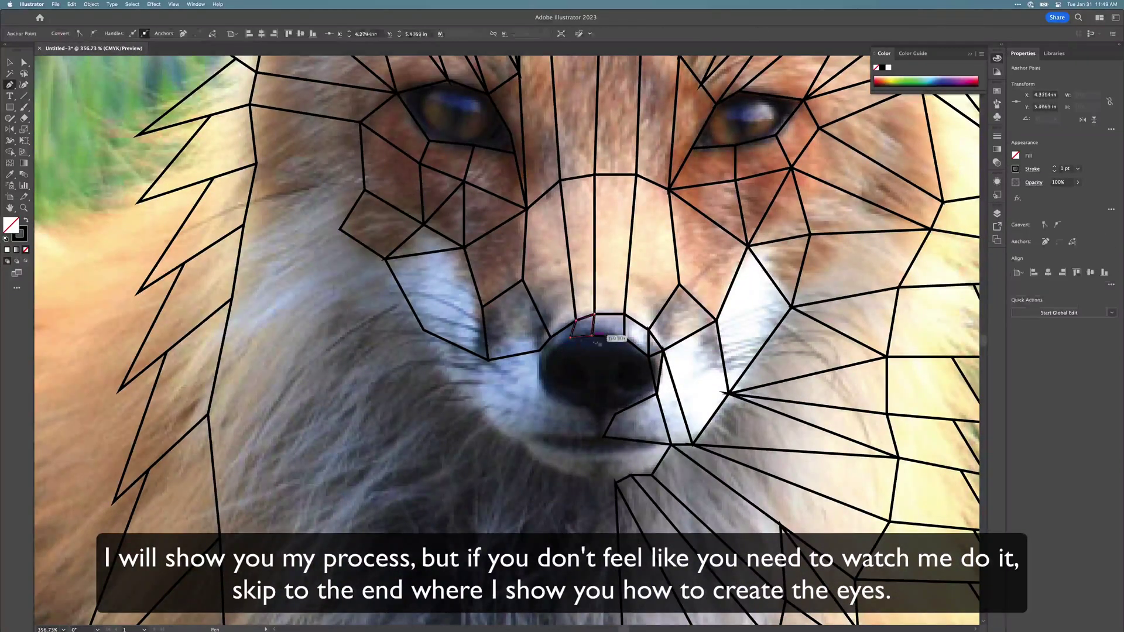
left_click(592, 336)
left_click(571, 338)
left_click(554, 348)
left_click(539, 350)
left_click(550, 338)
left_click(554, 348)
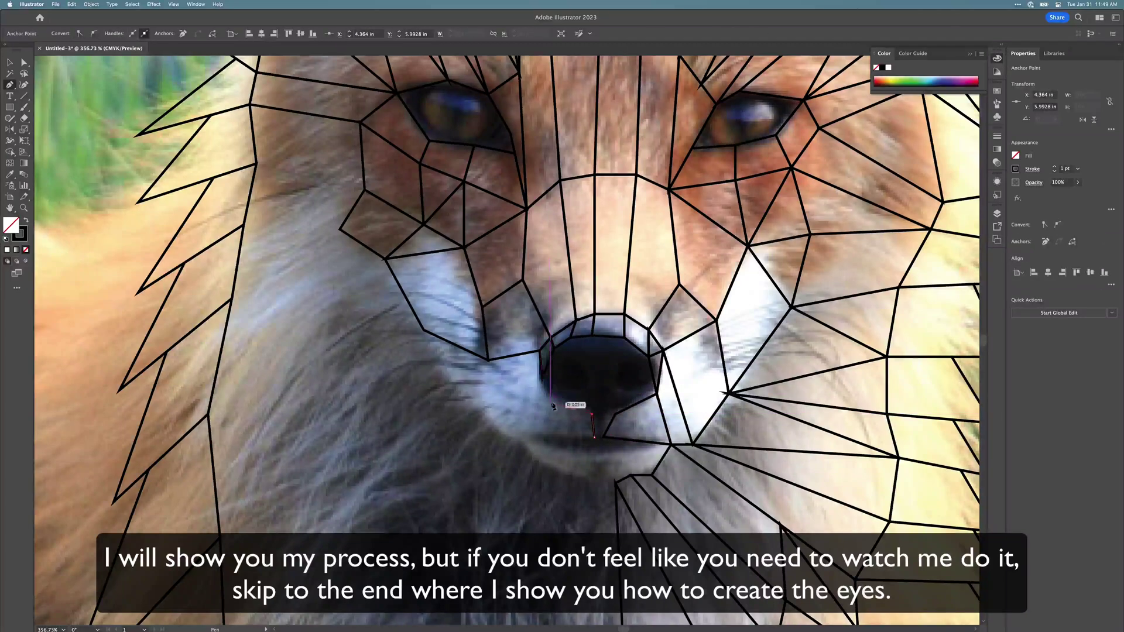
- Draw a facet on the left muzzle between the lower left side of the nose, the nose cleft and the mouth
left_click(552, 400)
left_click(542, 379)
left_click(534, 432)
key("super+z")
left_click(535, 437)
left_click(593, 436)
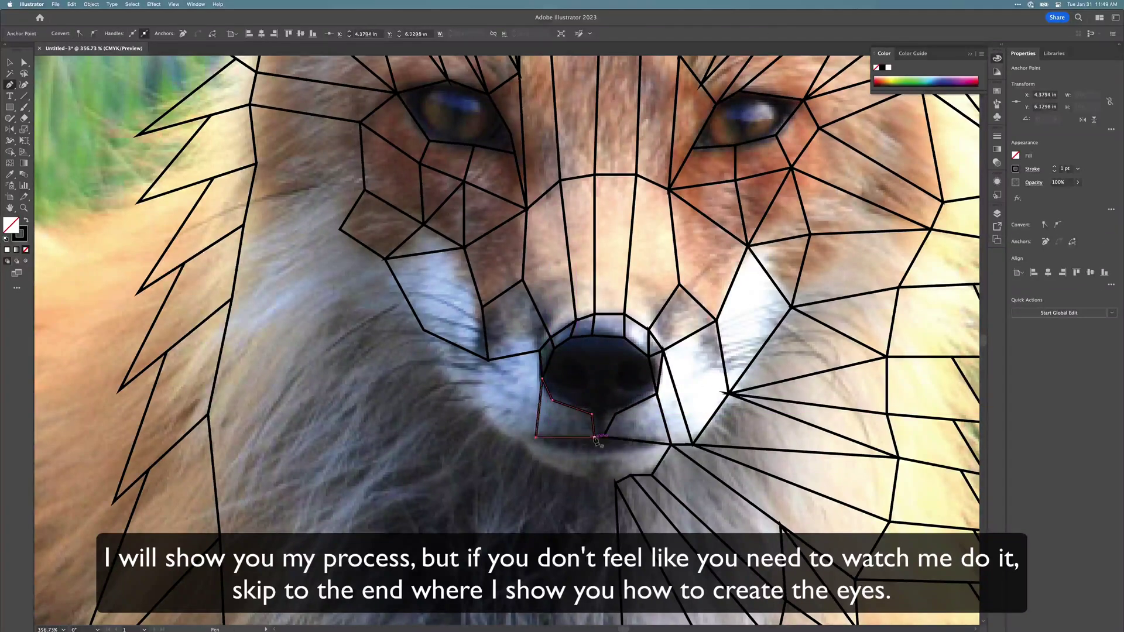
- Trace the black nose as one closed straight-edged shape, including the narrow cleft running down to the mouth
left_click(594, 436)
left_click(603, 436)
left_click(615, 414)
left_click(657, 394)
left_click(648, 356)
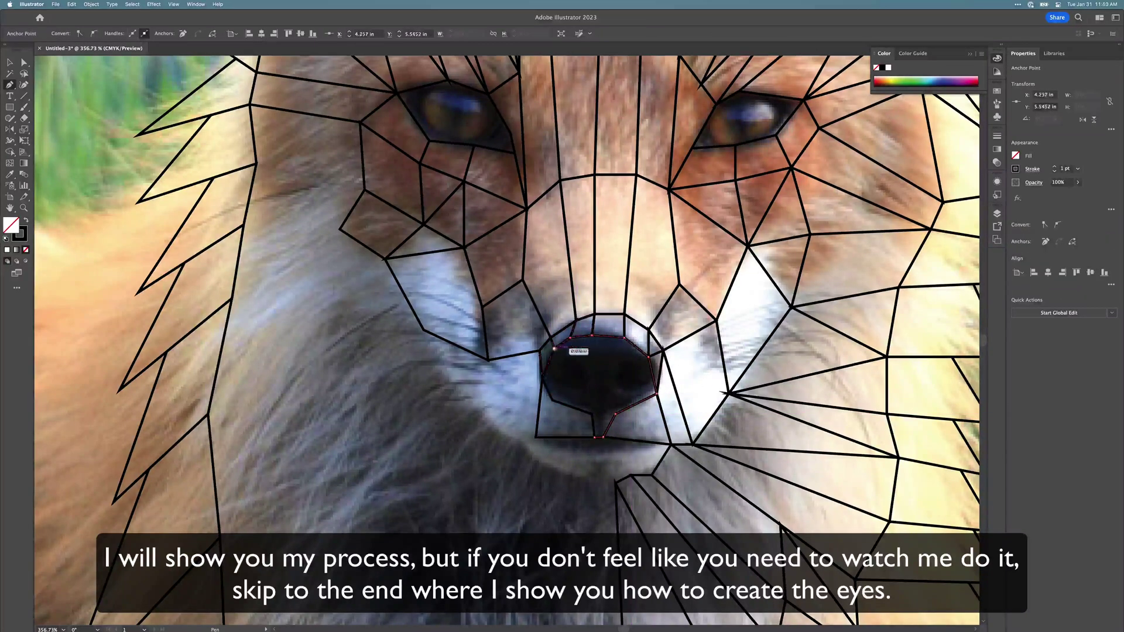
left_click(610, 415)
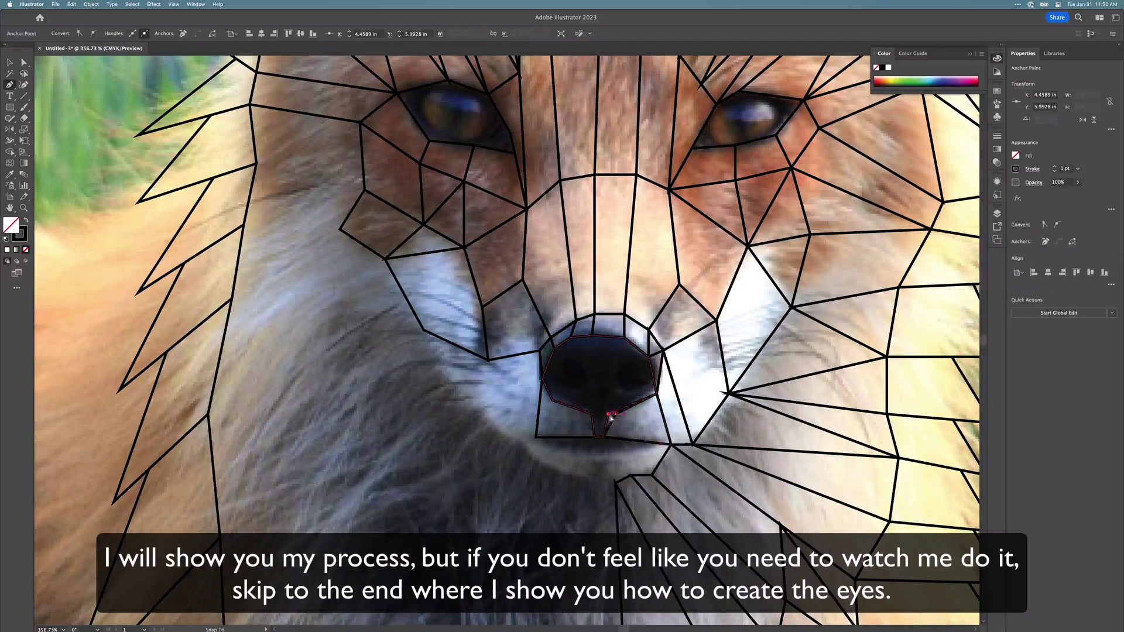
- Draw the dark strip of the mouth and a small chin facet beneath its right end
left_click(535, 438)
left_click(576, 451)
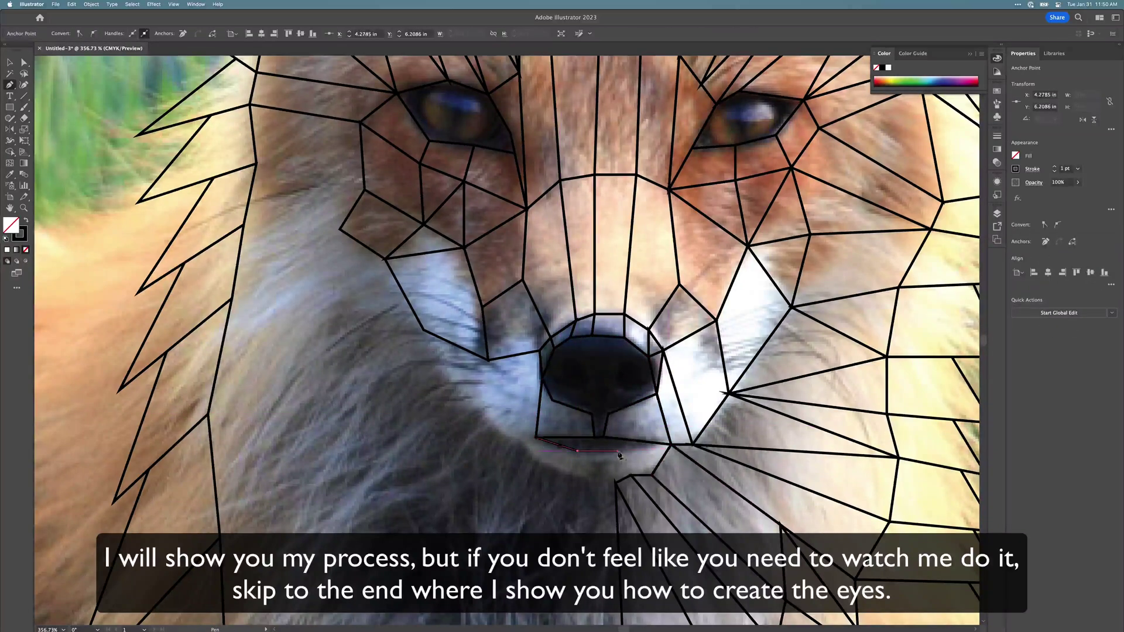
left_click(670, 445)
left_click(537, 438)
left_click(619, 451)
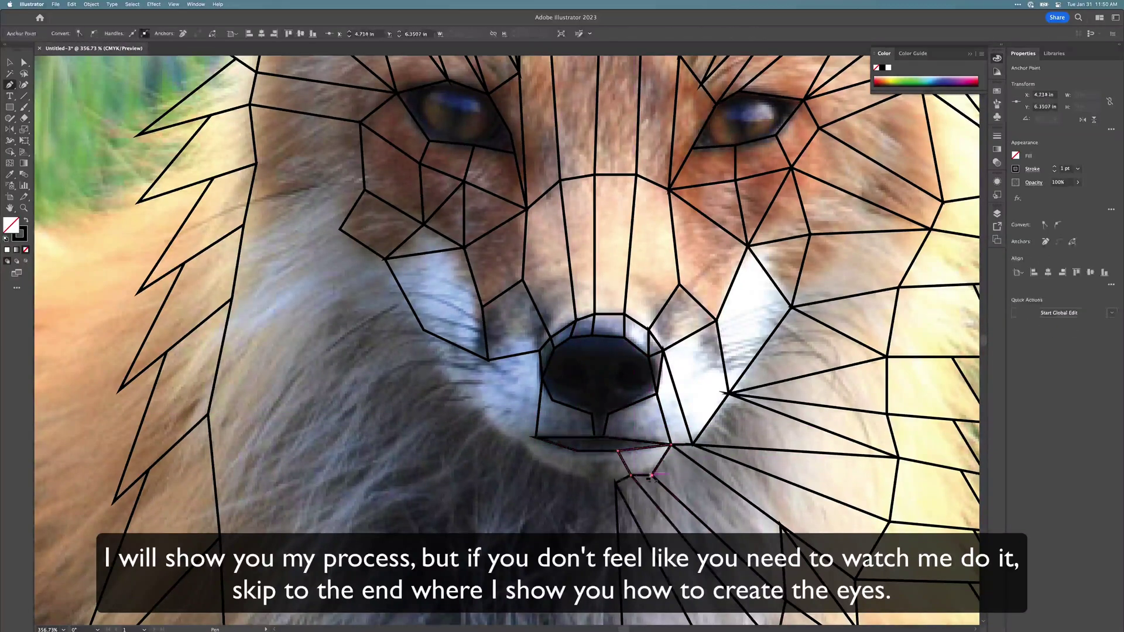
left_click(615, 483)
left_click(618, 450)
left_click(631, 476)
- Draw two adjoining facets on the left muzzle, one beside the nose and one along the lower jaw edge to the chin
left_click(536, 437)
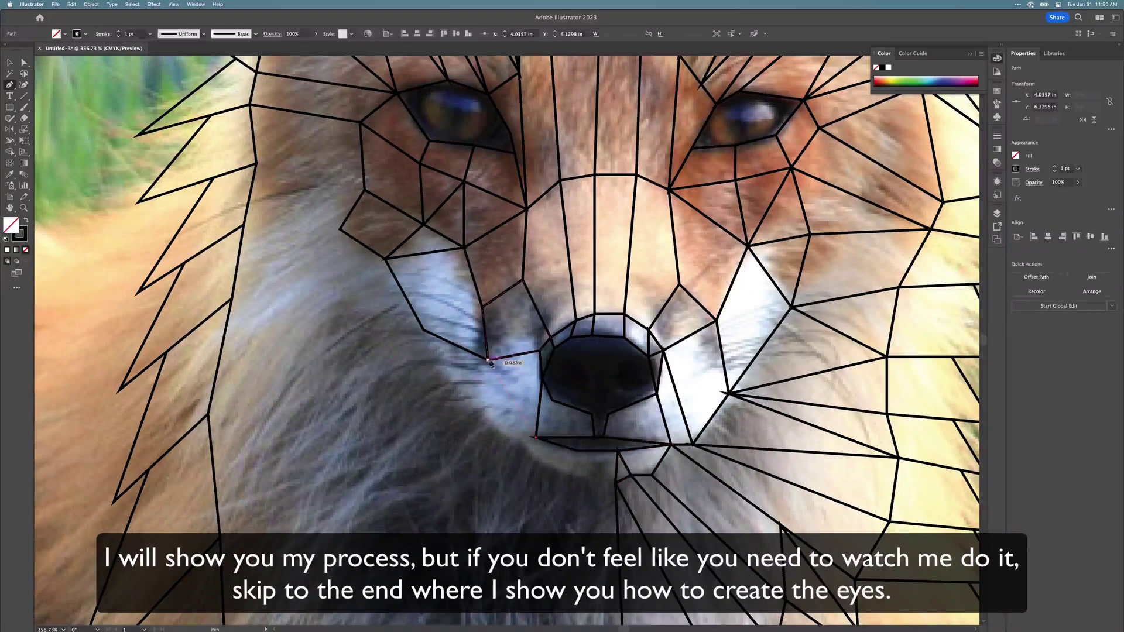
left_click(488, 360)
left_click(539, 350)
left_click(423, 330)
left_click(471, 408)
left_click(522, 443)
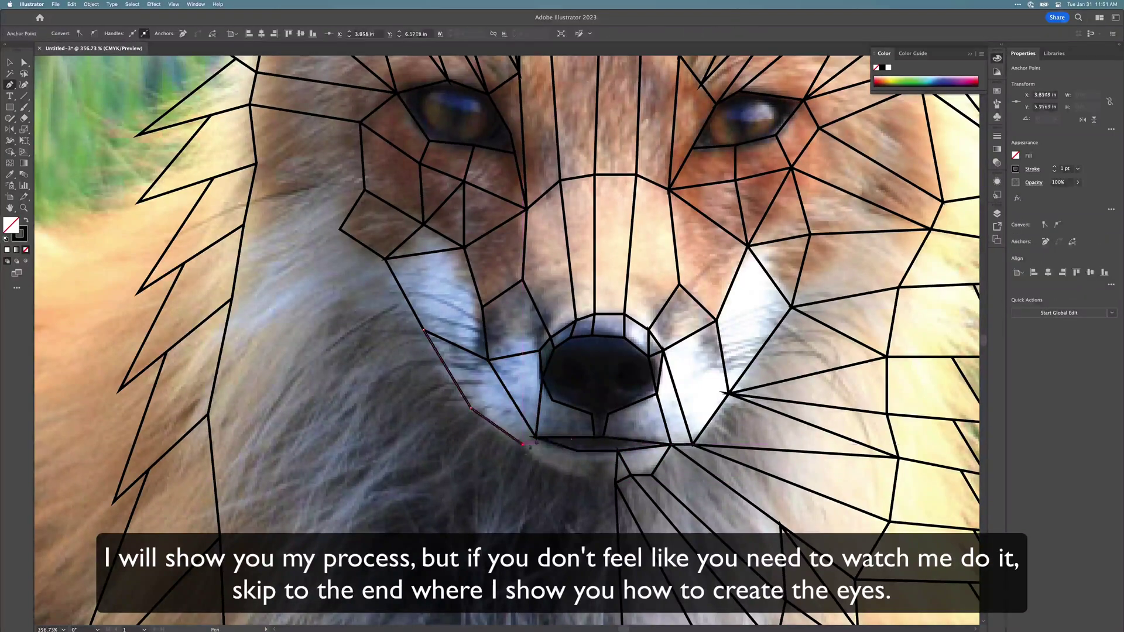
left_click(423, 331)
- Fill the remaining chin area under the mouth with small facets at its left end and middle
left_click(577, 451)
left_click(577, 451)
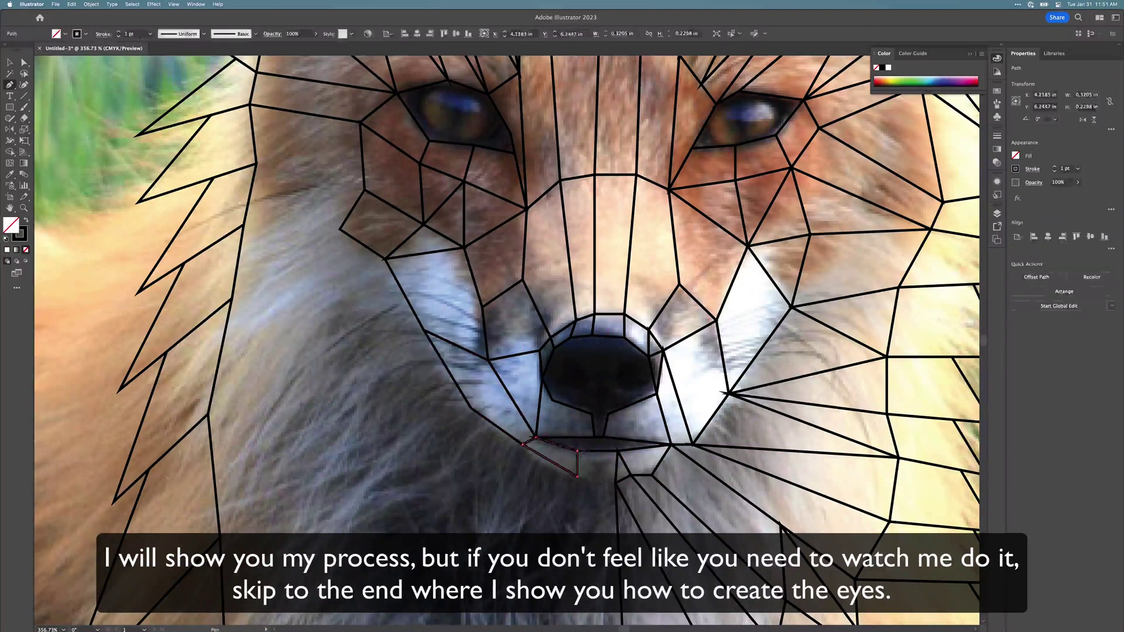
left_click(577, 451)
left_click(618, 451)
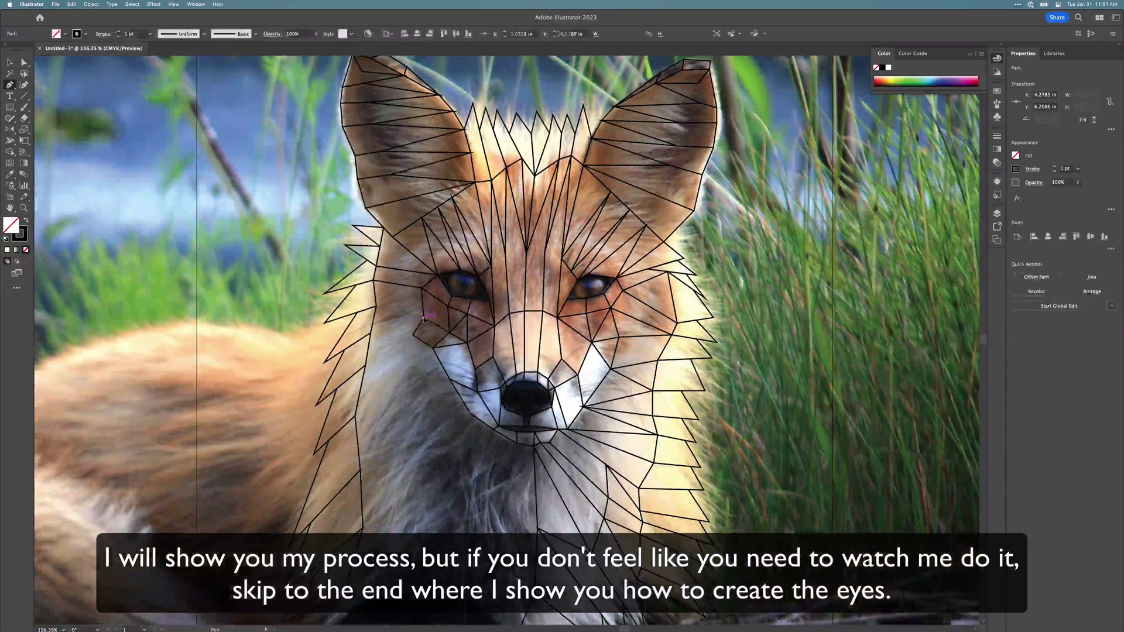
- Draw a four-sided facet on the left cheek between the outer fur line and the brown patch below the eye
left_click(423, 318)
left_click(423, 317)
left_click(375, 306)
left_click(371, 333)
left_click(413, 334)
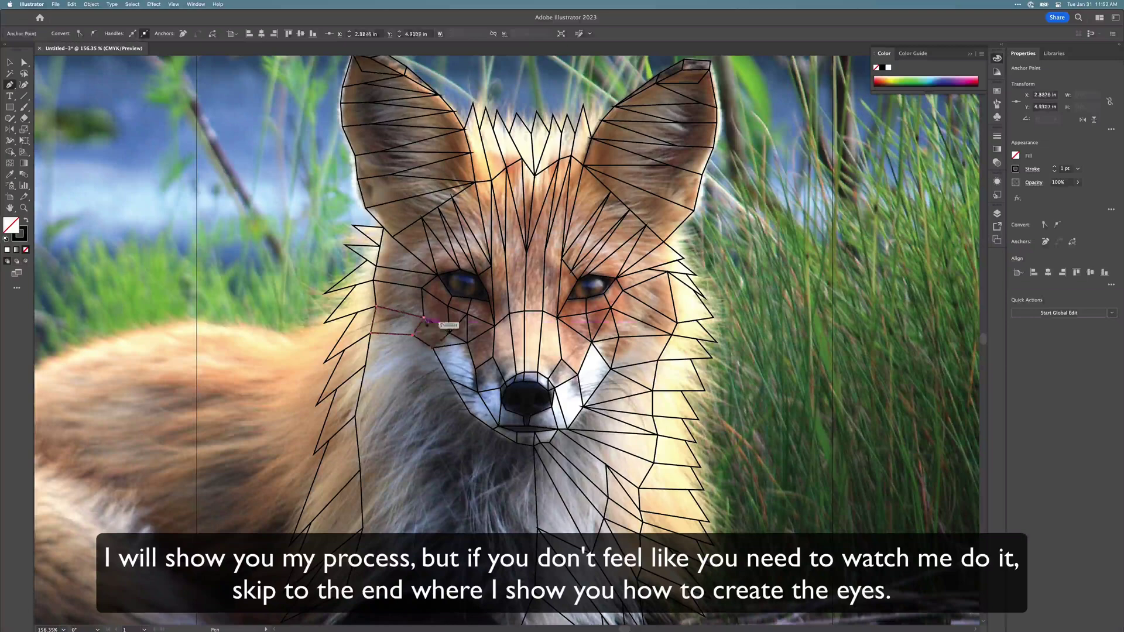
left_click(423, 318)
- Draw the next two facets down the left cheek, from the outer fur line to the white muzzle patch
left_click(433, 348)
left_click(412, 335)
left_click(370, 332)
left_click(366, 364)
left_click(432, 348)
left_click(450, 380)
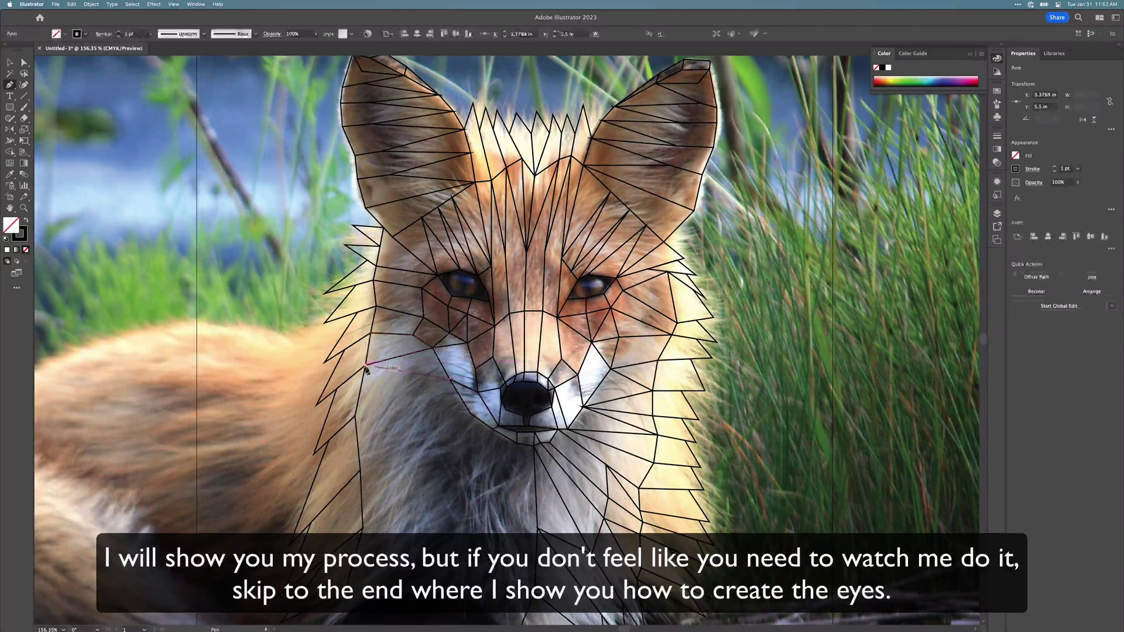
- Draw long facets fanning from the left edge of the muzzle down to the outer fur line of the neck
left_click(355, 416)
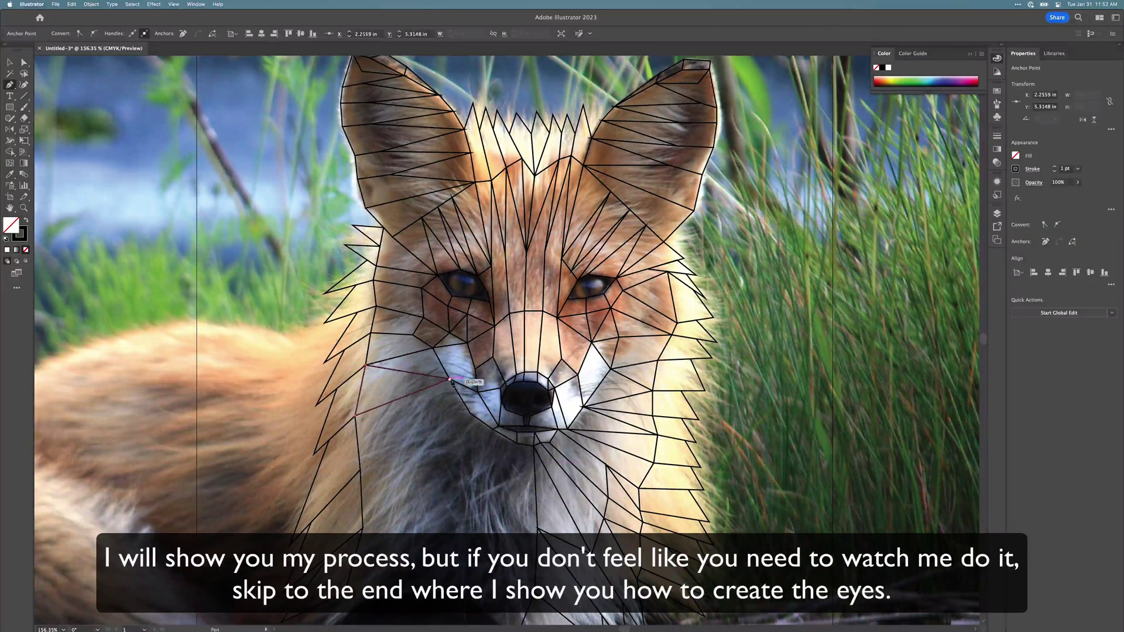
left_click(361, 470)
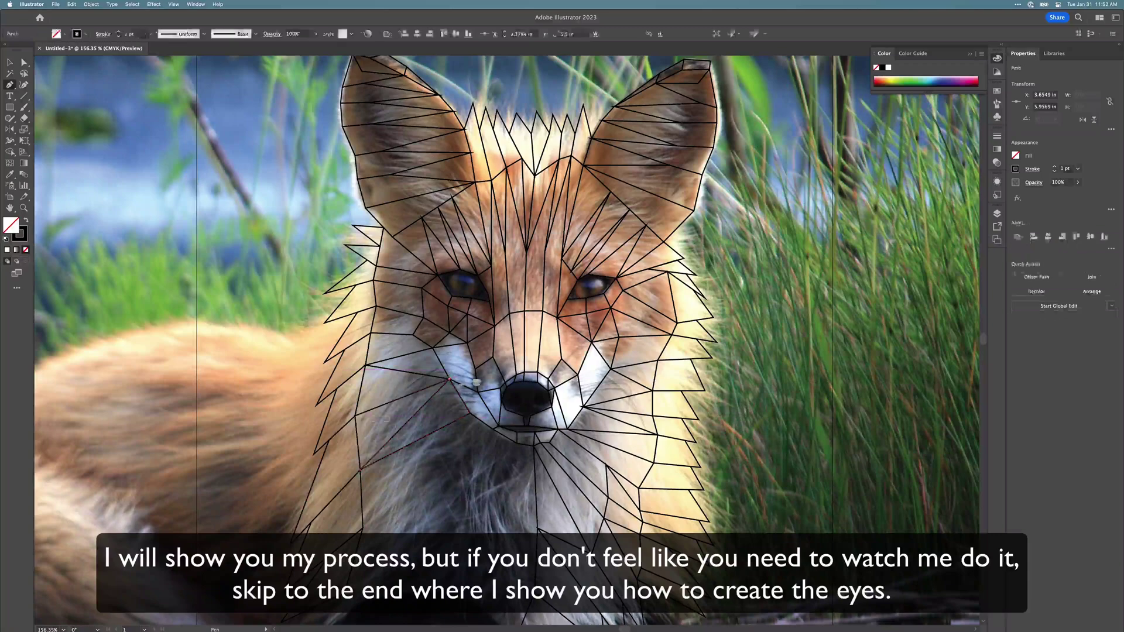
left_click(449, 379)
left_click(363, 528)
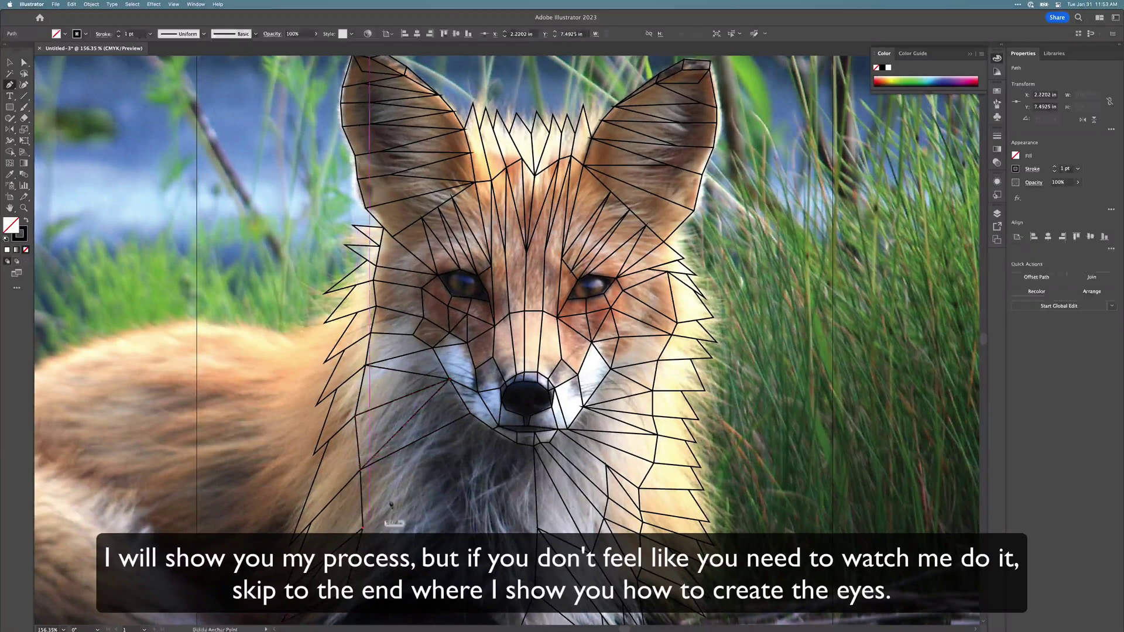
left_click(417, 442)
left_click(361, 470)
- Draw the facet on the left side of the neck that runs down from the lower jaw edge
left_click(389, 485)
left_click(416, 442)
left_click(470, 413)
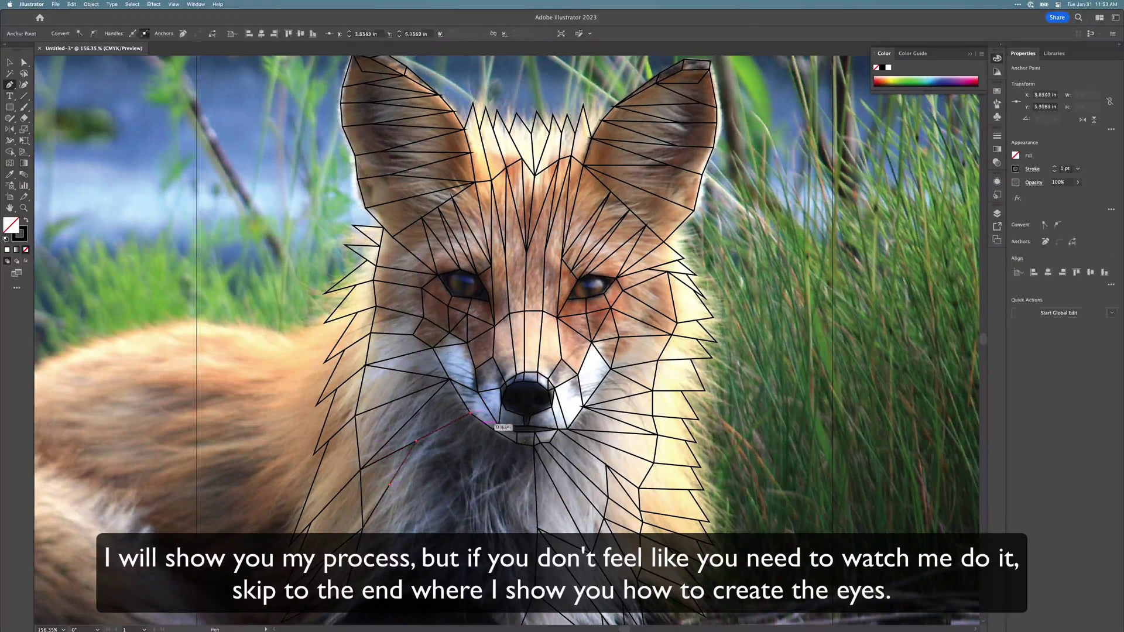
left_click(492, 429)
key("super+z")
left_click(493, 429)
left_click(470, 414)
- Draw the adjoining facets on the dark throat fur, fanning from the left jaw and chin towards the chest
left_click(416, 442)
left_click(427, 489)
left_click(516, 445)
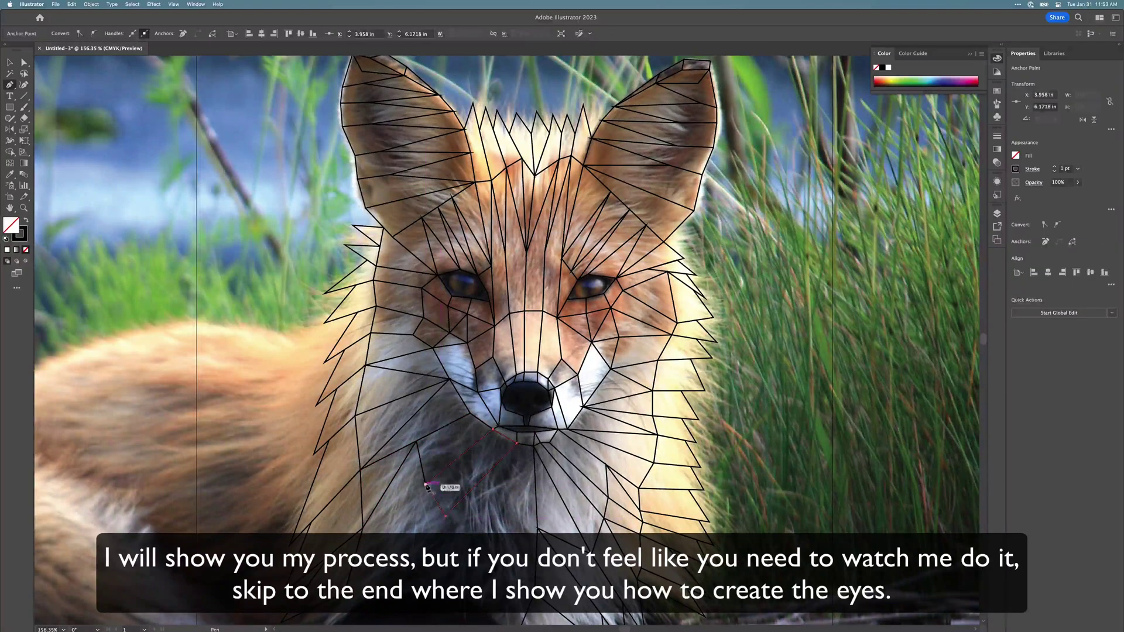
left_click(446, 516)
left_click(537, 529)
left_click(475, 523)
- Draw a four-sided facet in the middle of the chest, left of the vertical centre line
scroll(475, 523, "down", 3)
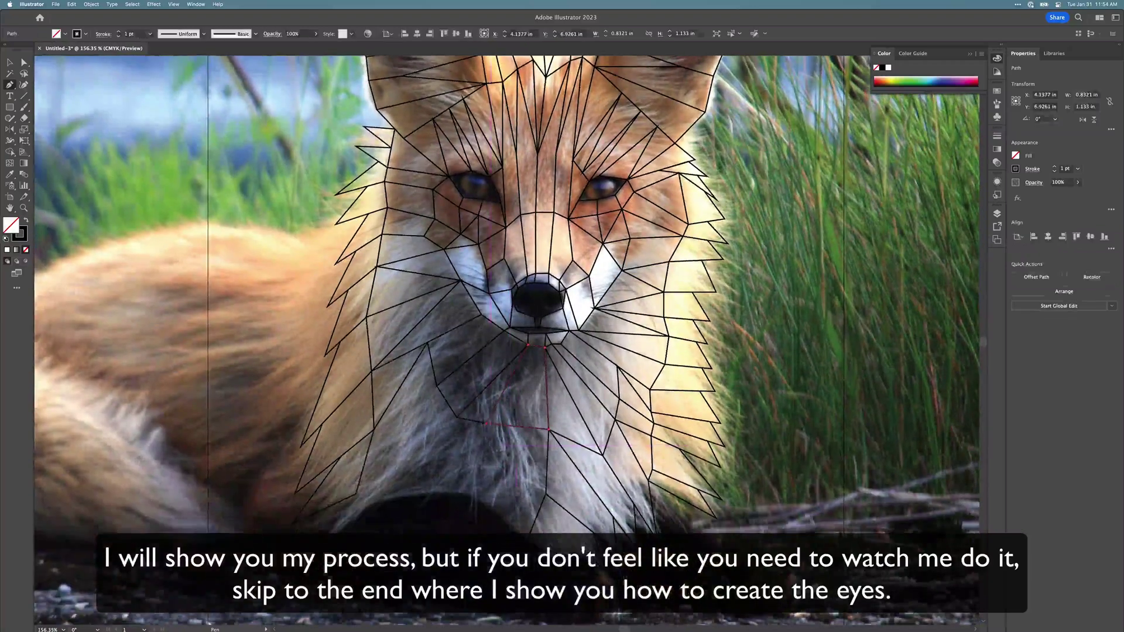
left_click(488, 472)
left_click(545, 494)
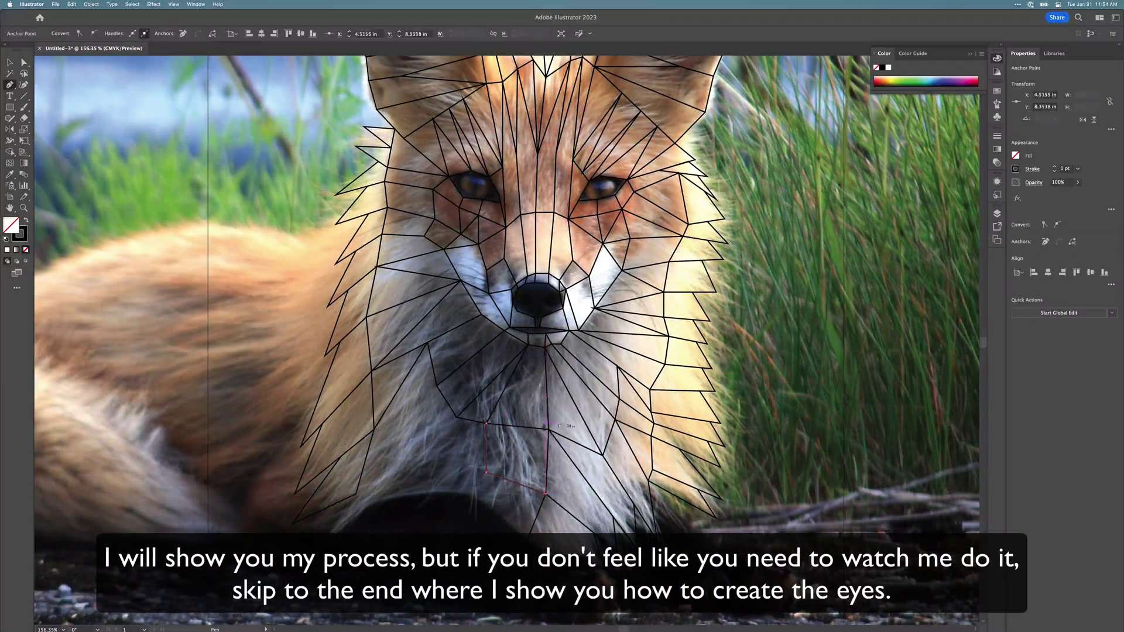
left_click(487, 425)
left_click(489, 472)
- Draw the facets on the left chest between the dark throat fur and the outer fur line
left_click(437, 385)
left_click(374, 429)
left_click(428, 343)
left_click(457, 418)
left_click(375, 429)
left_click(437, 386)
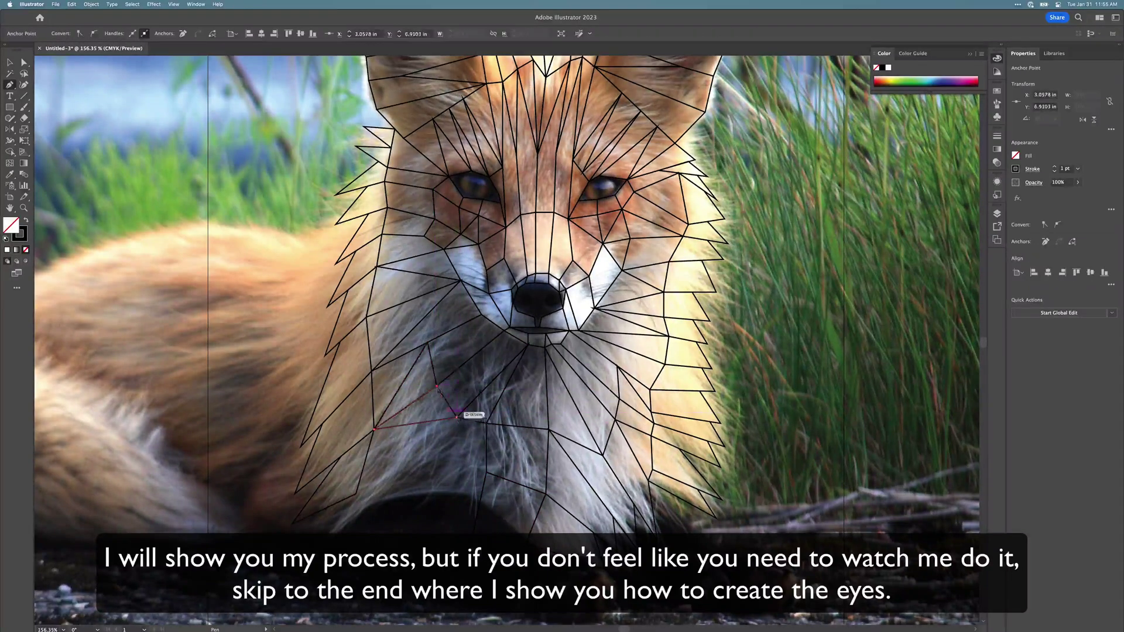
- Draw a facet on the lower left chest from the outer fur line down to the dark foreleg
left_click(374, 429)
left_click(356, 493)
left_click(330, 536)
left_click(381, 494)
left_click(418, 422)
left_click(374, 429)
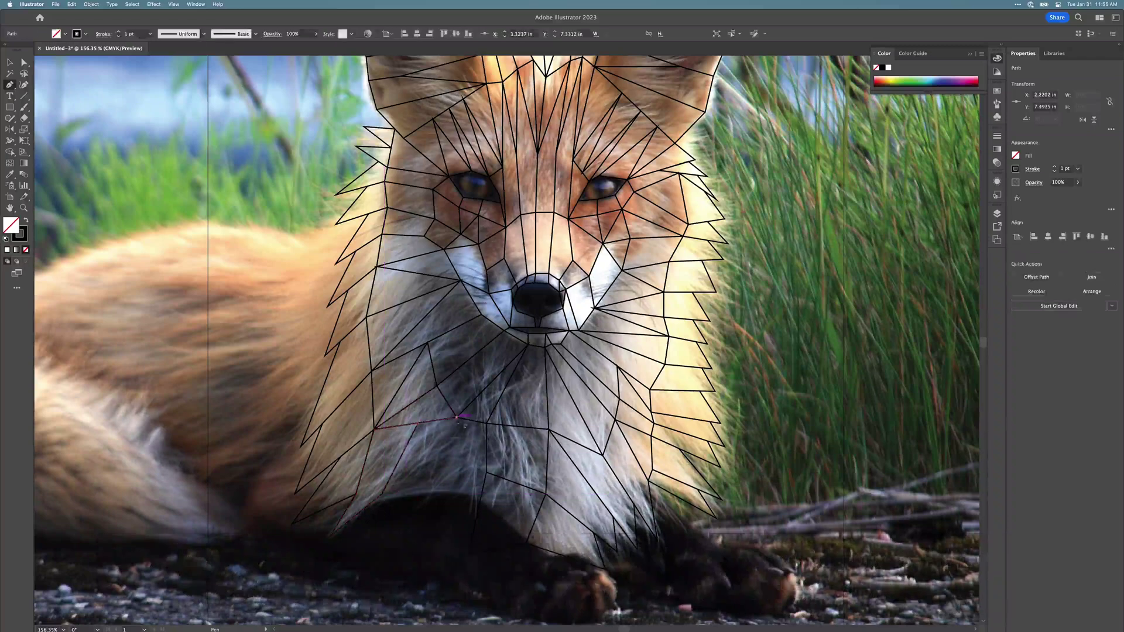
- Draw a narrow pointed facet on the lower left chest, ending over the dark foreleg
left_click(456, 417)
left_click(408, 528)
left_click(382, 494)
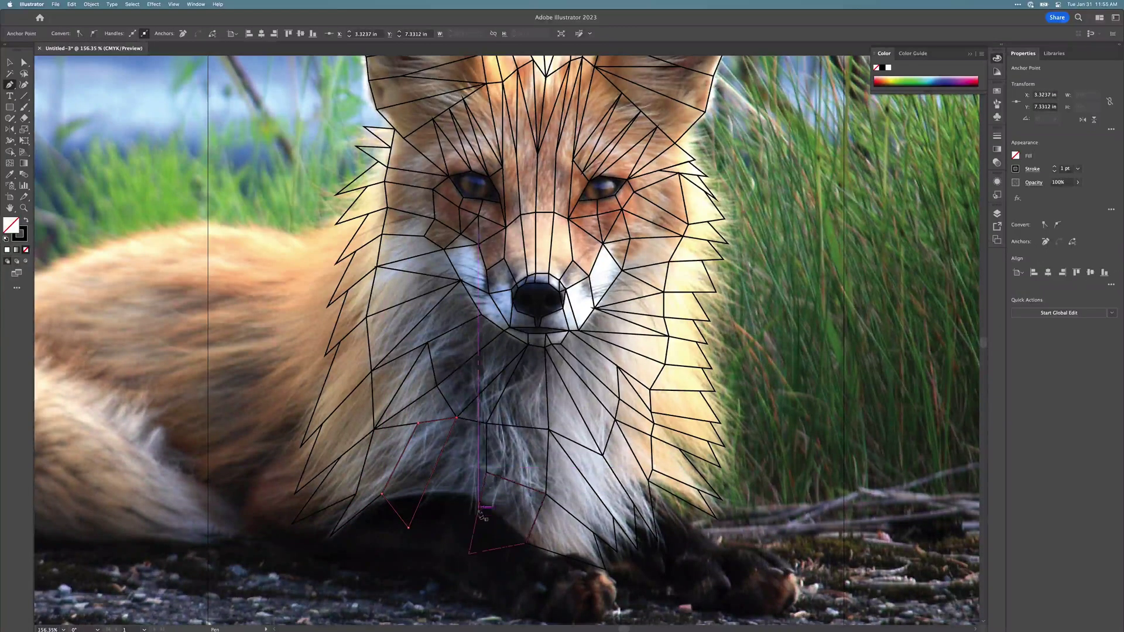
left_click(415, 512)
- Draw the adjoining tall facet that fills the gap towards the middle of the lower chest
left_click(427, 542)
left_click(478, 513)
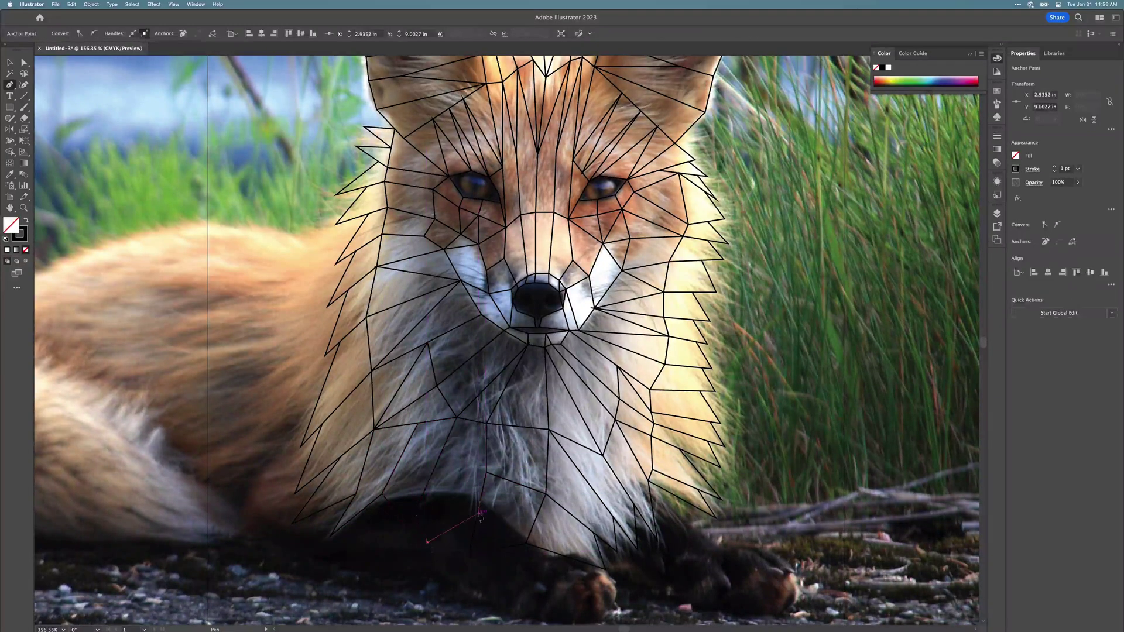
left_click(486, 473)
left_click(486, 422)
left_click(457, 418)
- Draw a small facet at the outer corner of the left eye
scroll(479, 215, "up", 5)
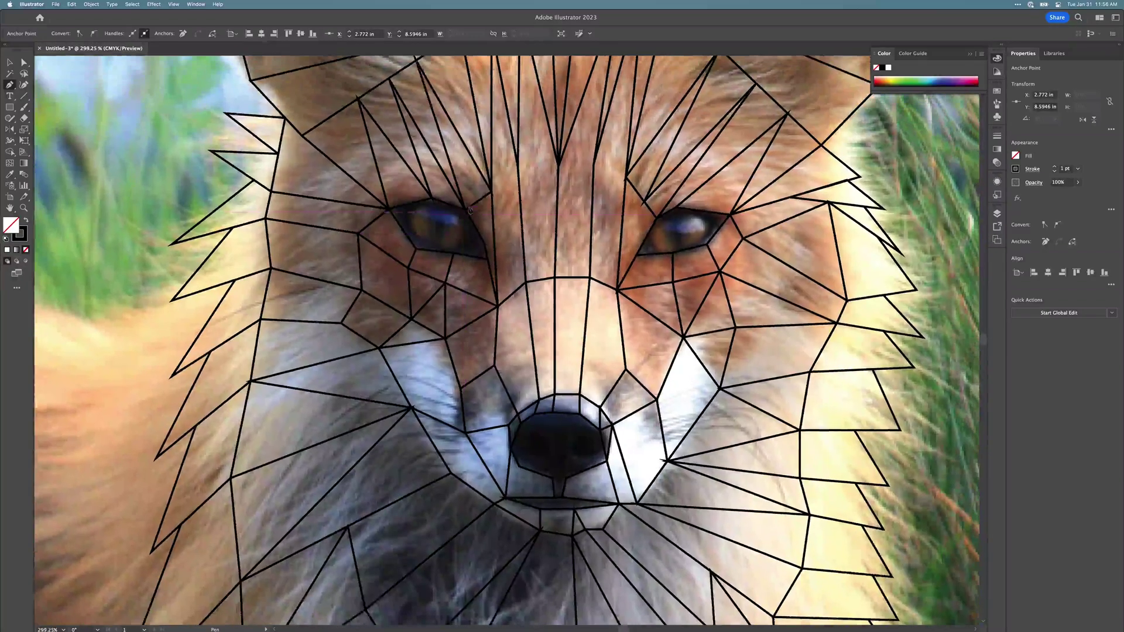
left_click(418, 201)
left_click(408, 235)
left_click(388, 209)
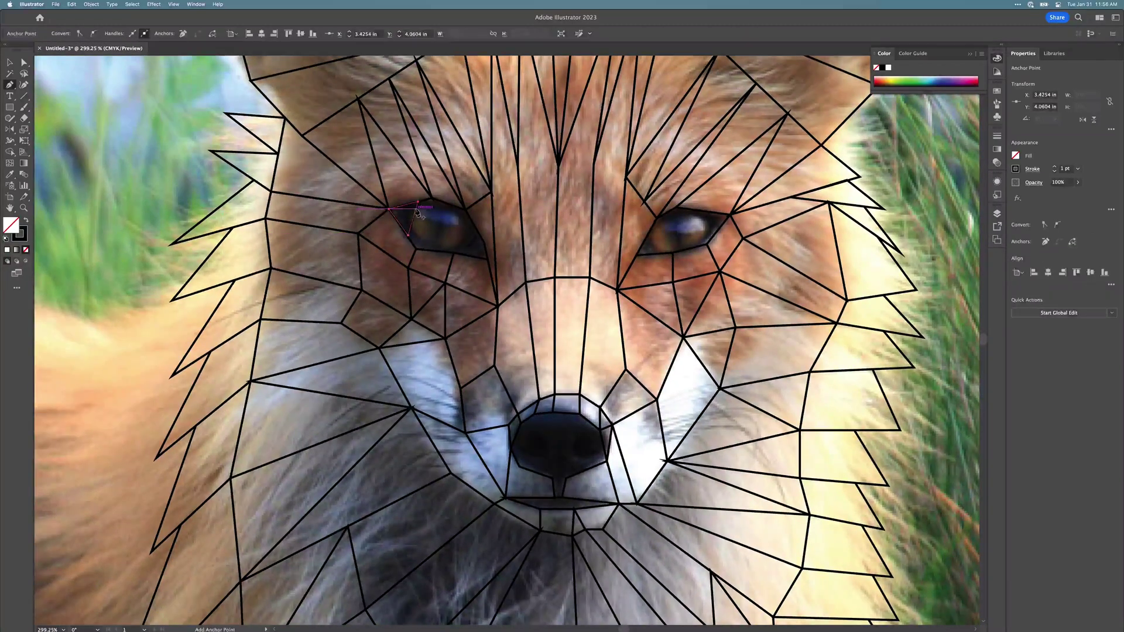
- Draw two narrow adjoining facets along the upper lid of the left eye
left_click(439, 209)
left_click(431, 198)
left_click(418, 201)
left_click(417, 209)
left_click(439, 209)
left_click(458, 214)
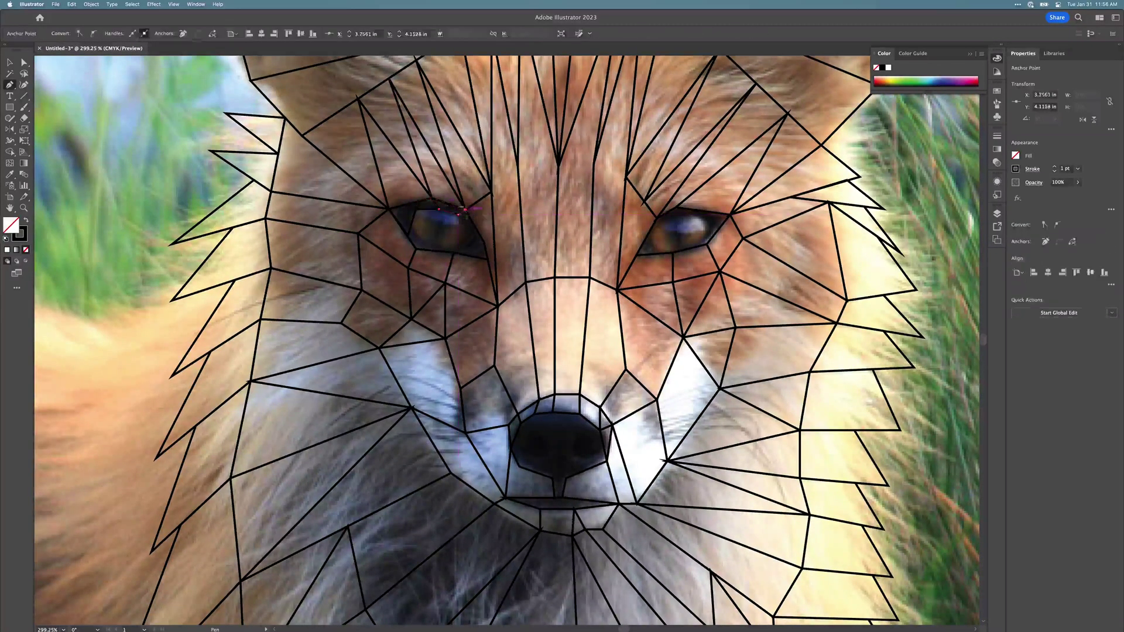
left_click(431, 198)
left_click(439, 209)
- Draw a narrow facet along the inner side of the left eye, from the upper lid towards the tear corner
left_click(459, 214)
left_click(465, 234)
left_click(484, 242)
left_click(465, 210)
left_click(458, 215)
- Draw the facet that fills the inner corner of the left eye
left_click(466, 234)
left_click(453, 246)
left_click(454, 253)
left_click(487, 258)
left_click(484, 243)
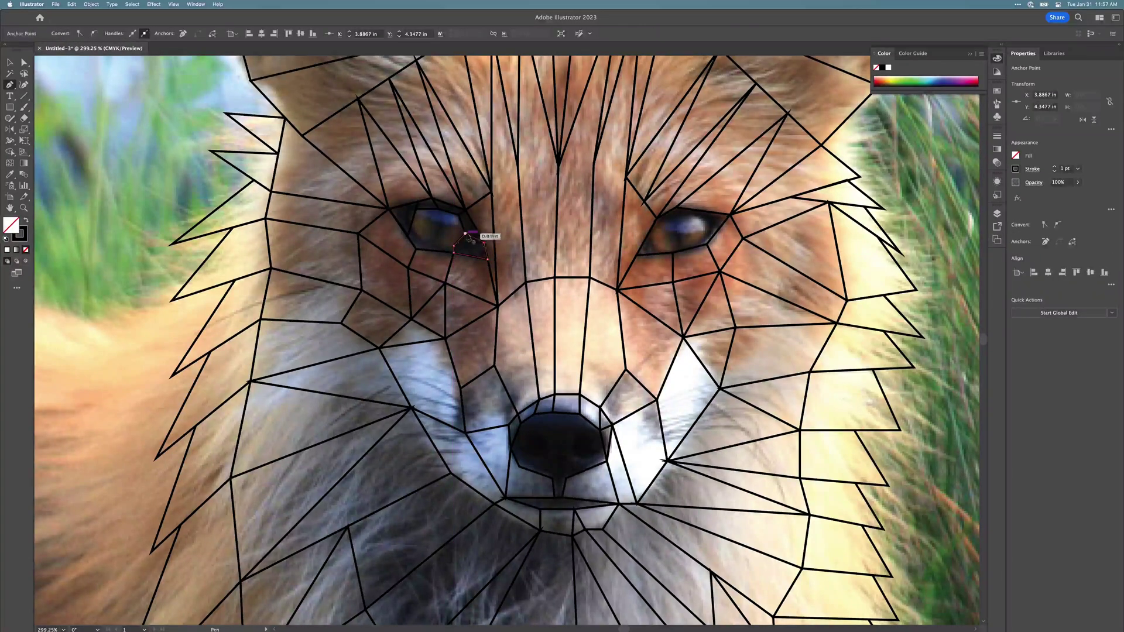
left_click(465, 234)
- Draw a thin four-sided facet along the lower lid of the left eye
left_click(424, 241)
left_click(416, 249)
left_click(453, 253)
left_click(454, 246)
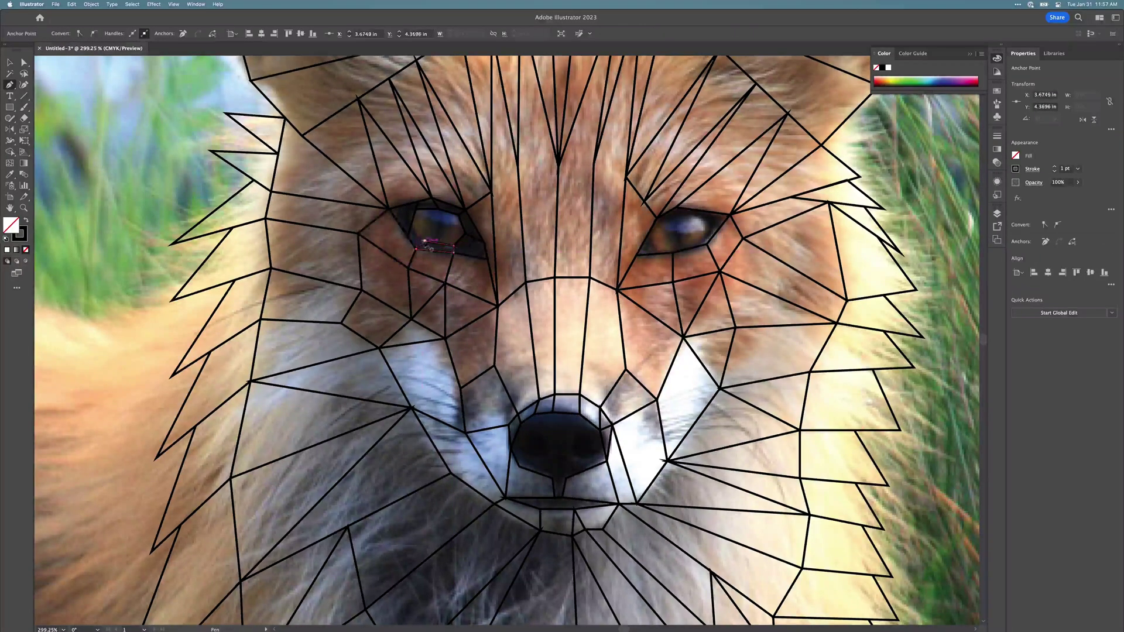
left_click(424, 241)
- Draw a small facet closing the lower outer rim of the left eye
left_click(424, 240)
left_click(410, 225)
left_click(407, 235)
scroll(415, 245, "up", 5)
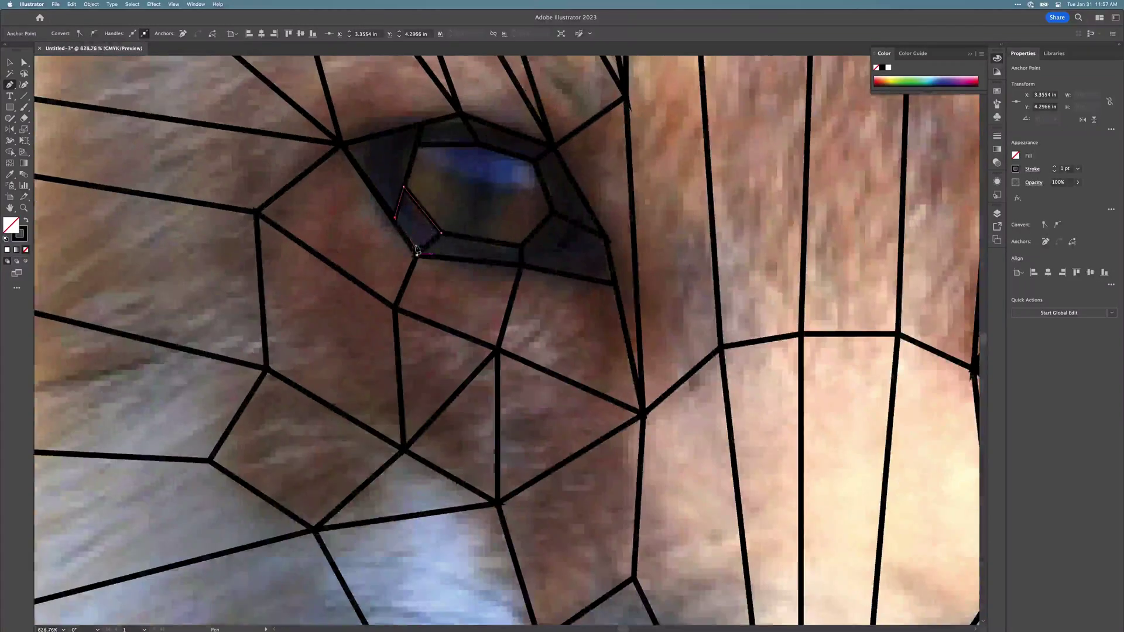
left_click(416, 253)
left_click(442, 233)
- Draw the rim facets of the right eye at its outer corner, along the upper lid and at the inner corner
scroll(527, 236, "down", 5)
scroll(528, 236, "right", 3)
left_click(658, 254)
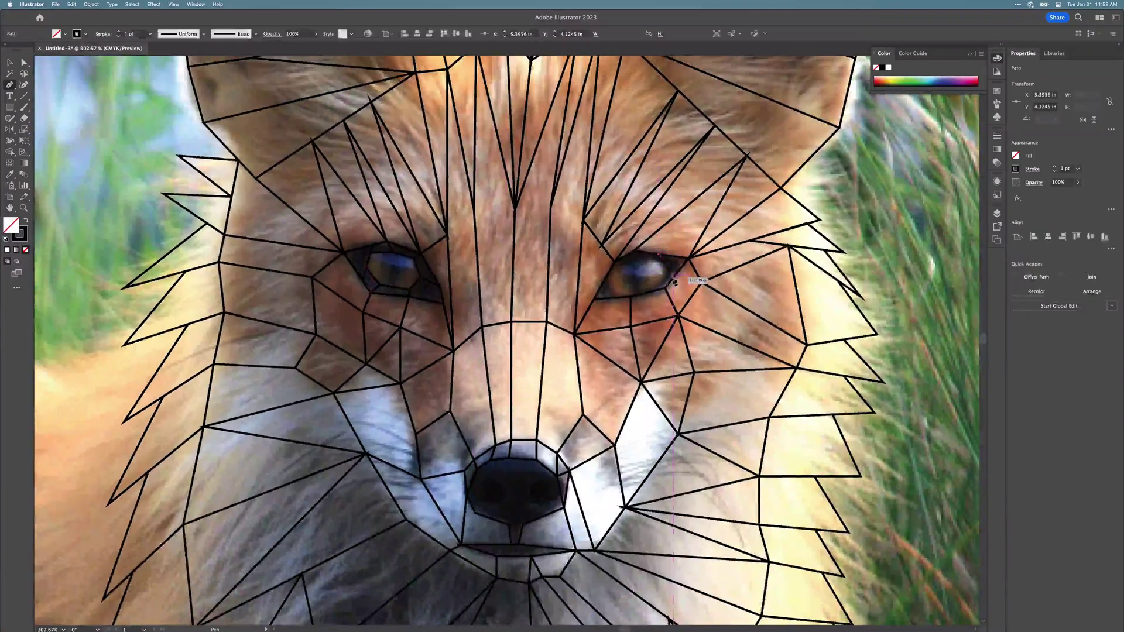
left_click(674, 283)
left_click(636, 253)
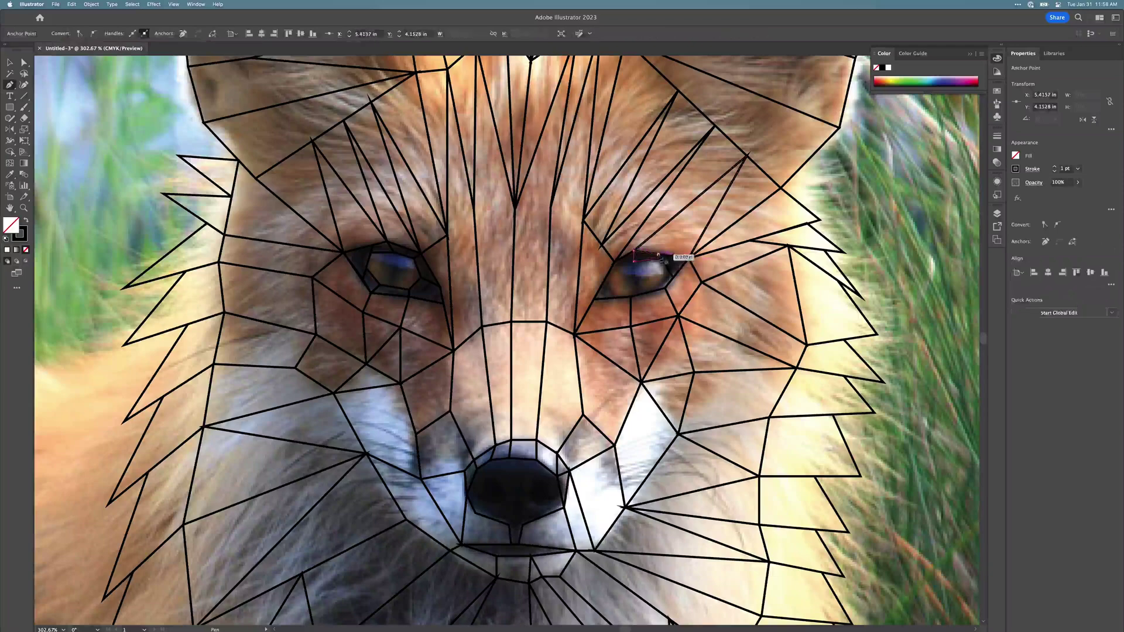
key("super+z")
left_click(615, 260)
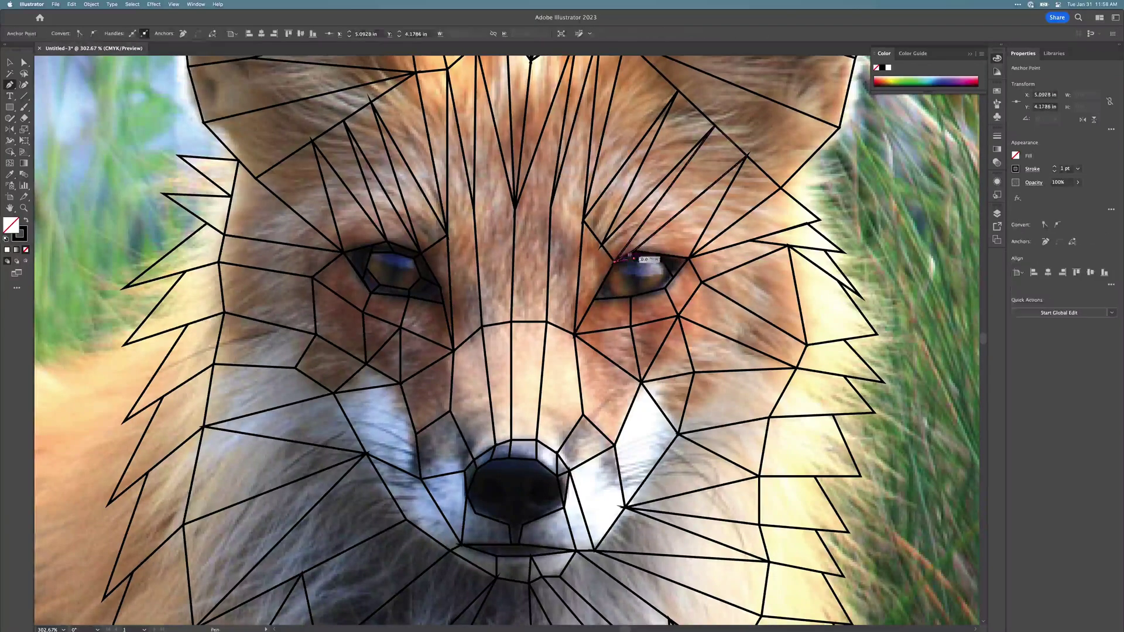
left_click(616, 297)
- Draw a four-sided facet for the dark pupil in the lower middle of the right eye
scroll(642, 296, "up", 3)
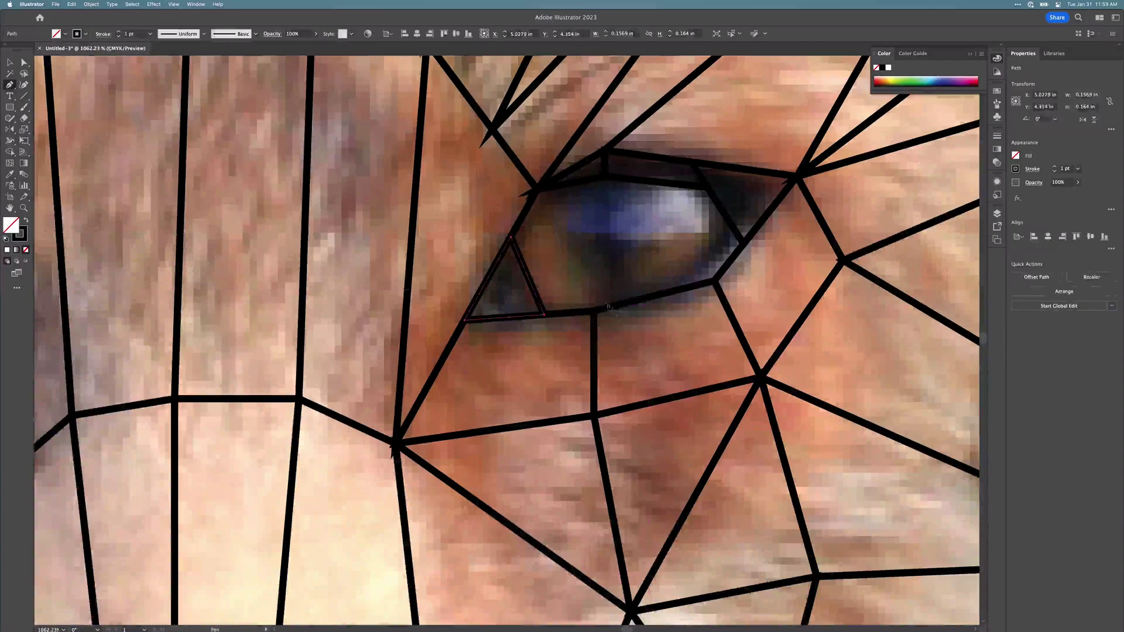
left_click(609, 307)
left_click(575, 243)
left_click(640, 243)
left_click(641, 298)
left_click(609, 306)
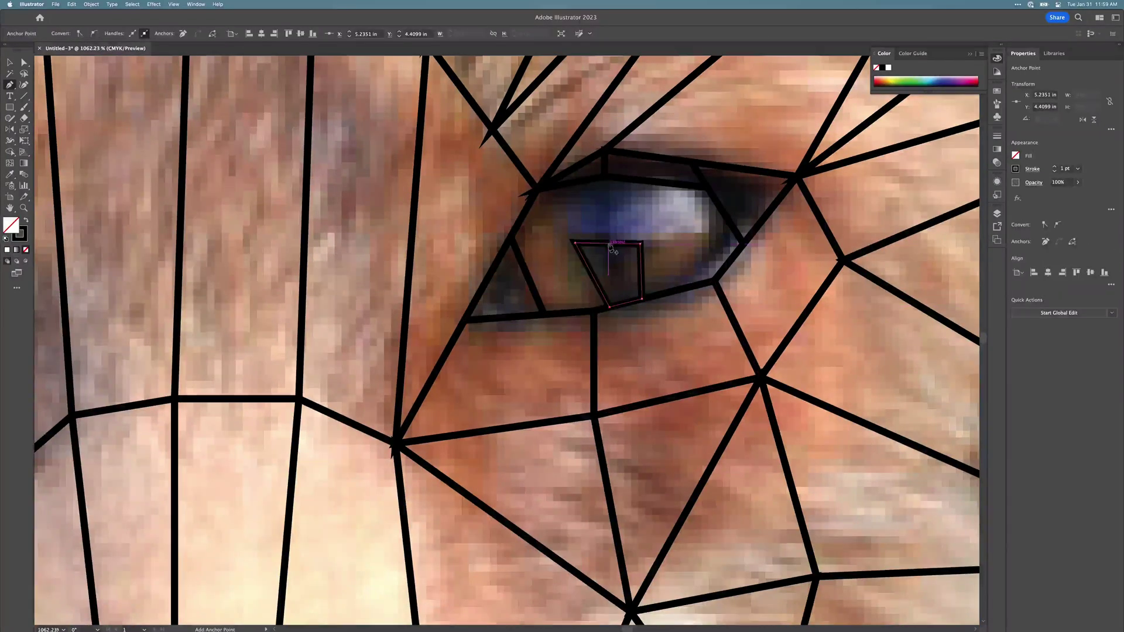
- Draw a six-sided facet around the bright highlight above the pupil of the right eye
left_click(640, 243)
left_click(606, 243)
left_click(620, 192)
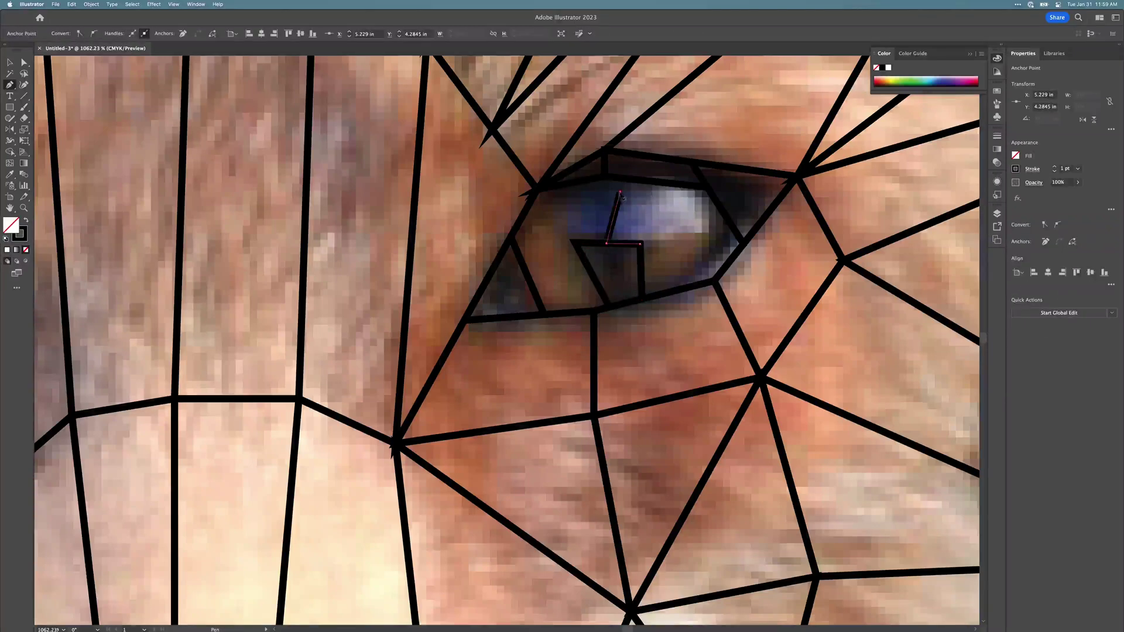
left_click(640, 181)
left_click(707, 188)
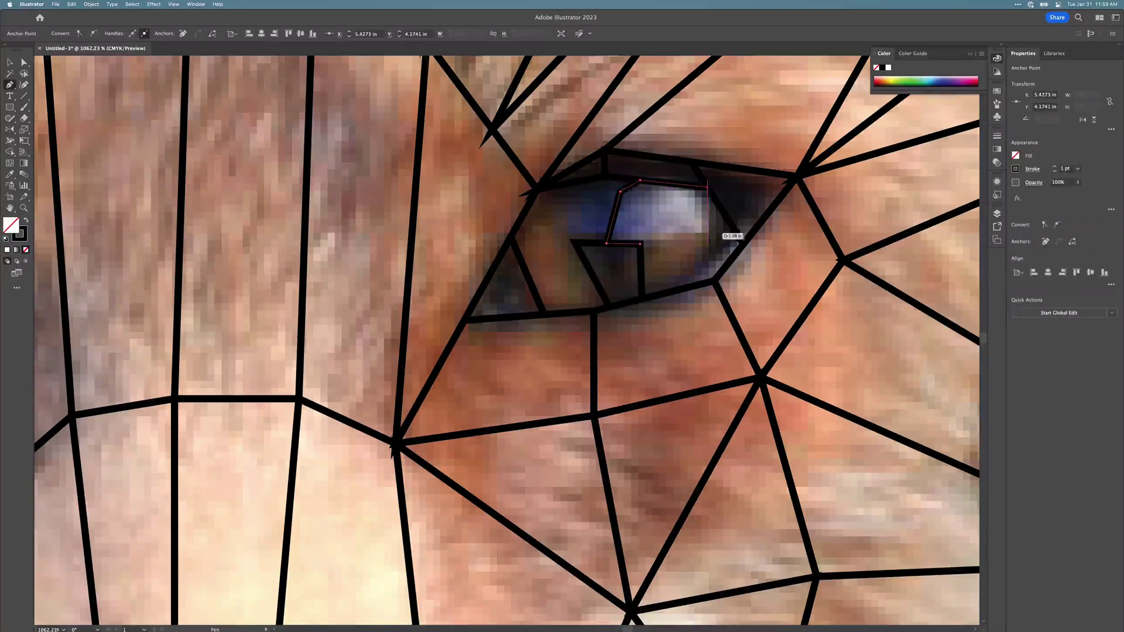
left_click(709, 231)
left_click(639, 242)
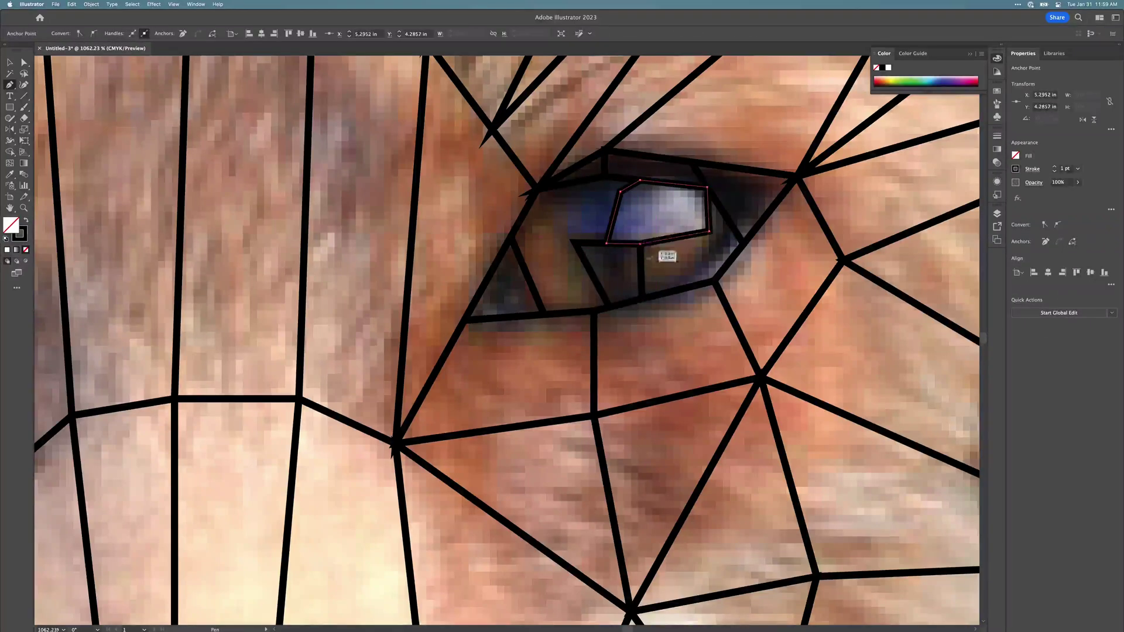
key("super+shift+a")
- Draw a narrow four-sided facet between the right eye's highlight and the rim facet at its outer corner
left_click(709, 231)
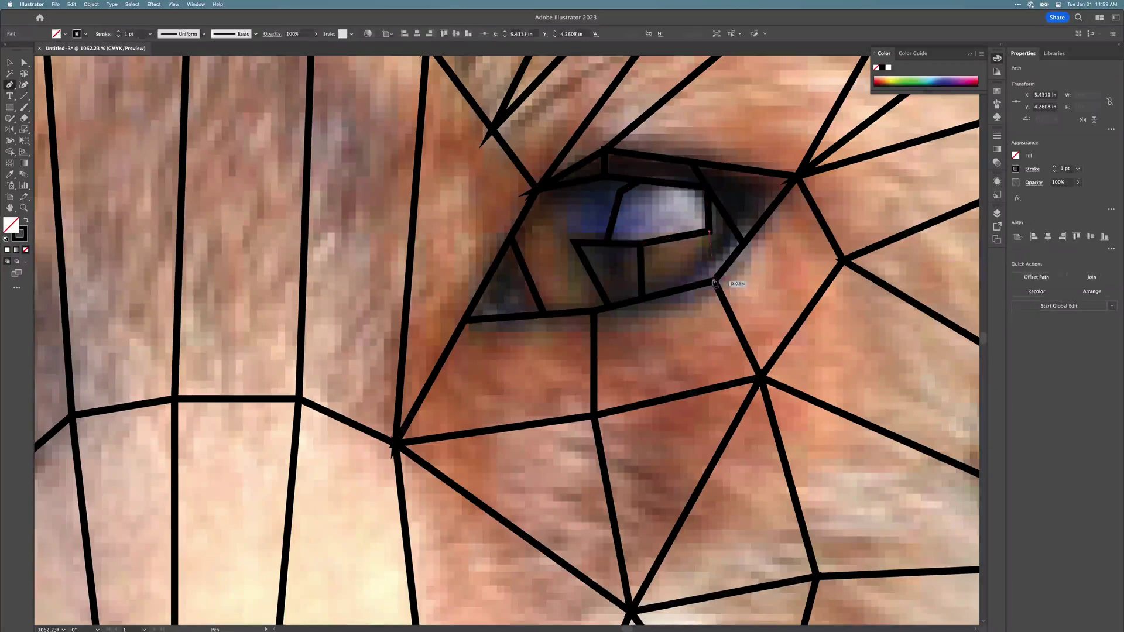
left_click(714, 281)
left_click(744, 244)
left_click(707, 187)
left_click(709, 231)
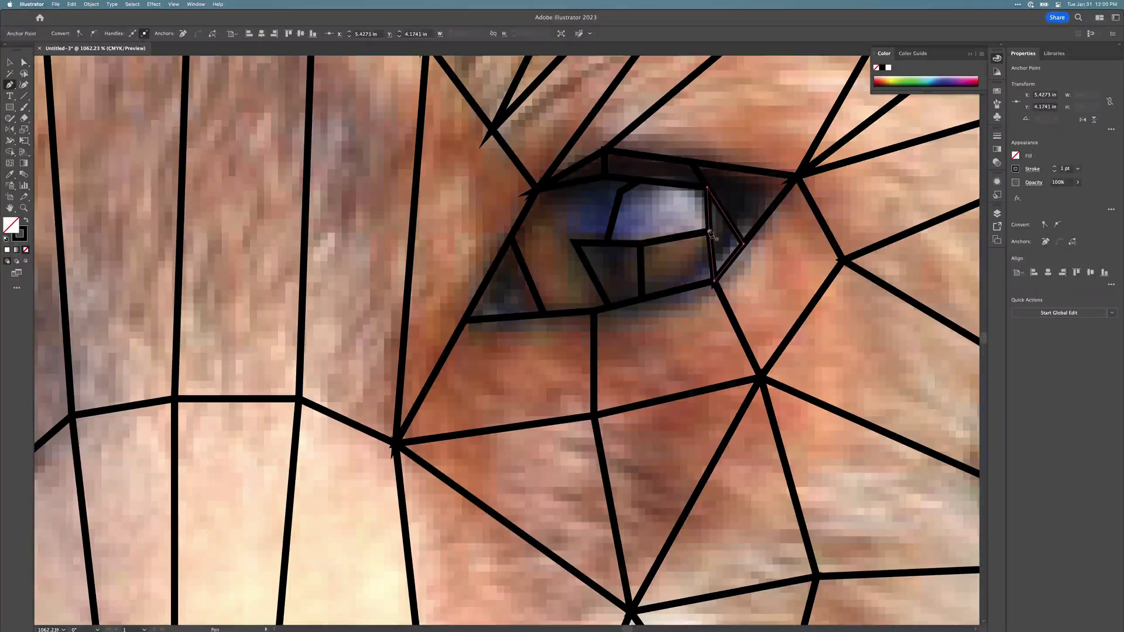
key("super+shift+a")
- Draw a four-sided facet below the highlight, between the right eye's pupil and its outer side
left_click(708, 231)
left_click(713, 281)
left_click(642, 299)
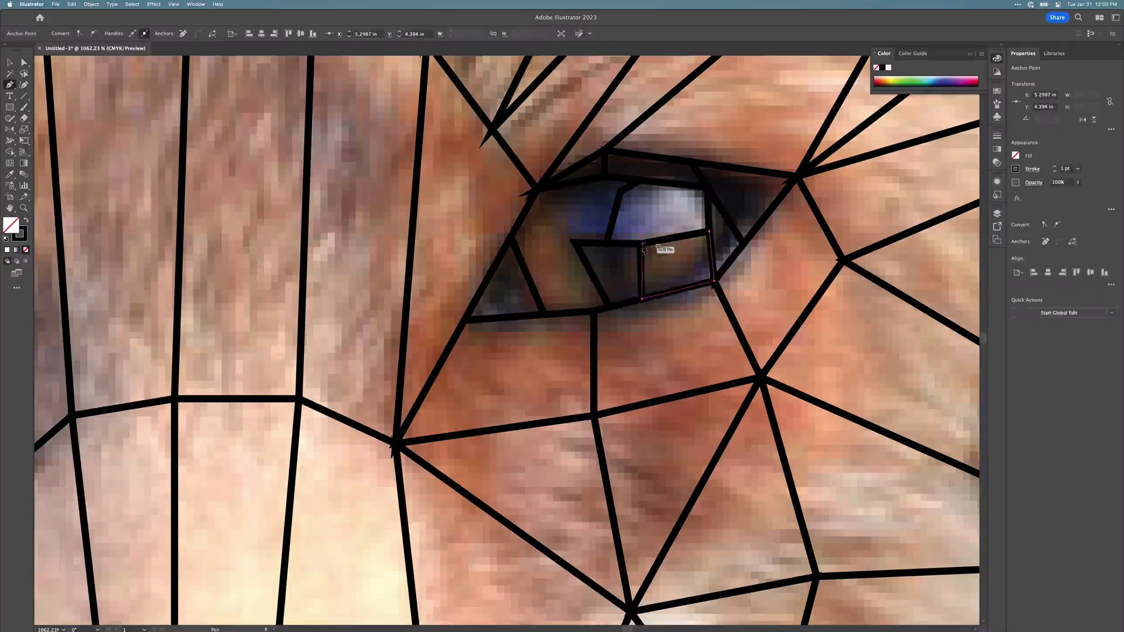
left_click(640, 244)
left_click(709, 232)
- Draw a six-sided facet over the bluish reflection between the right eye's highlight, upper lid and pupil
left_click(574, 242)
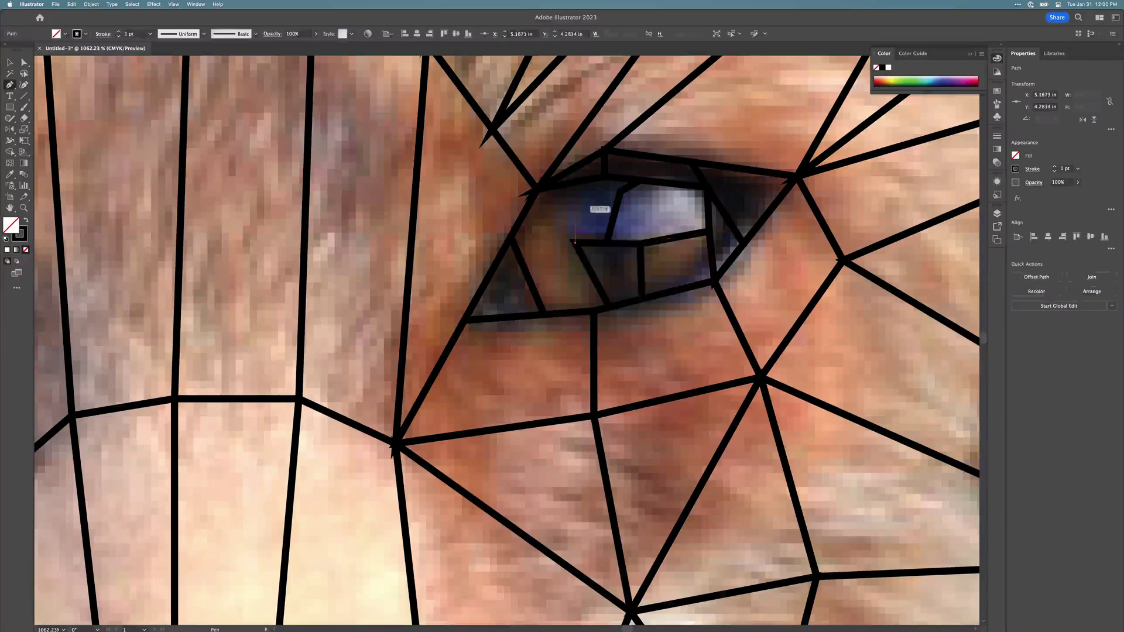
left_click(567, 183)
left_click(604, 176)
left_click(640, 181)
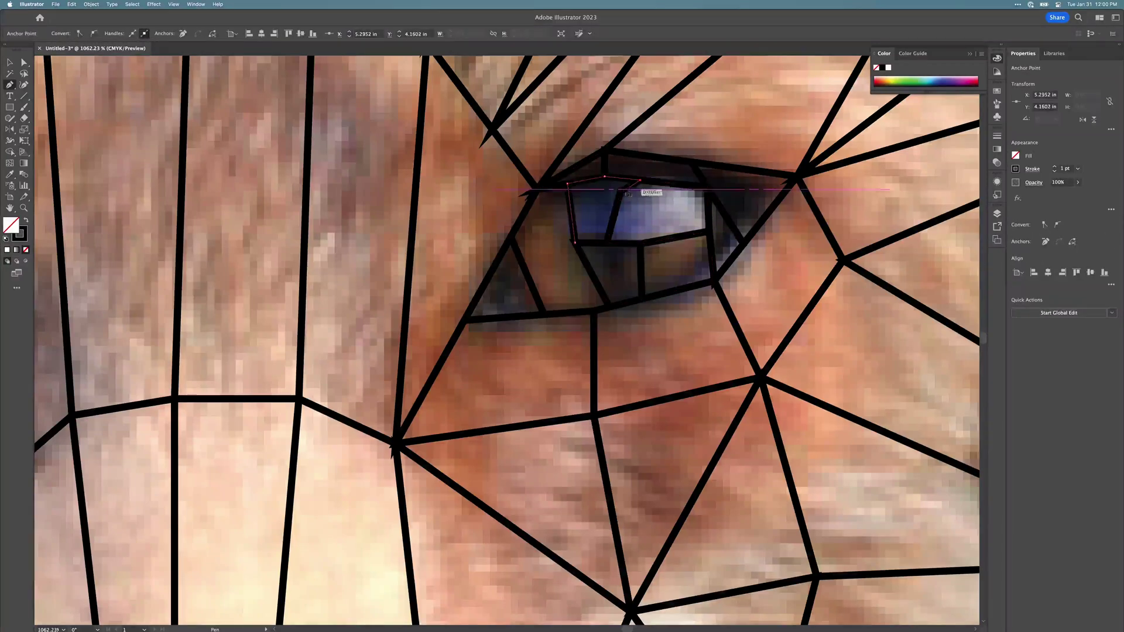
left_click(619, 191)
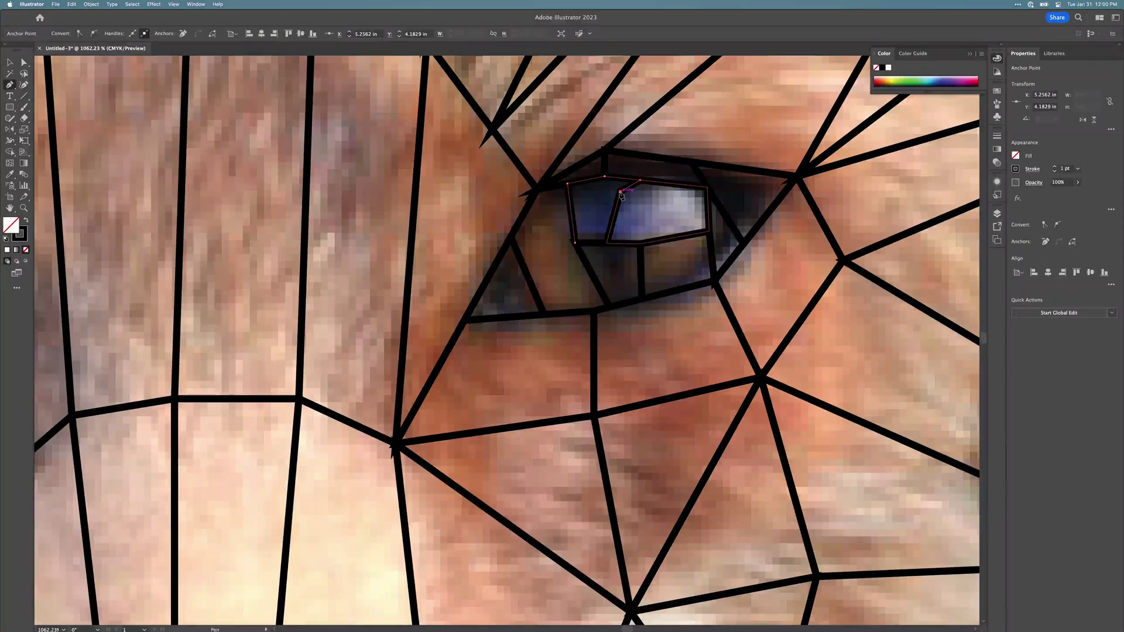
left_click(607, 244)
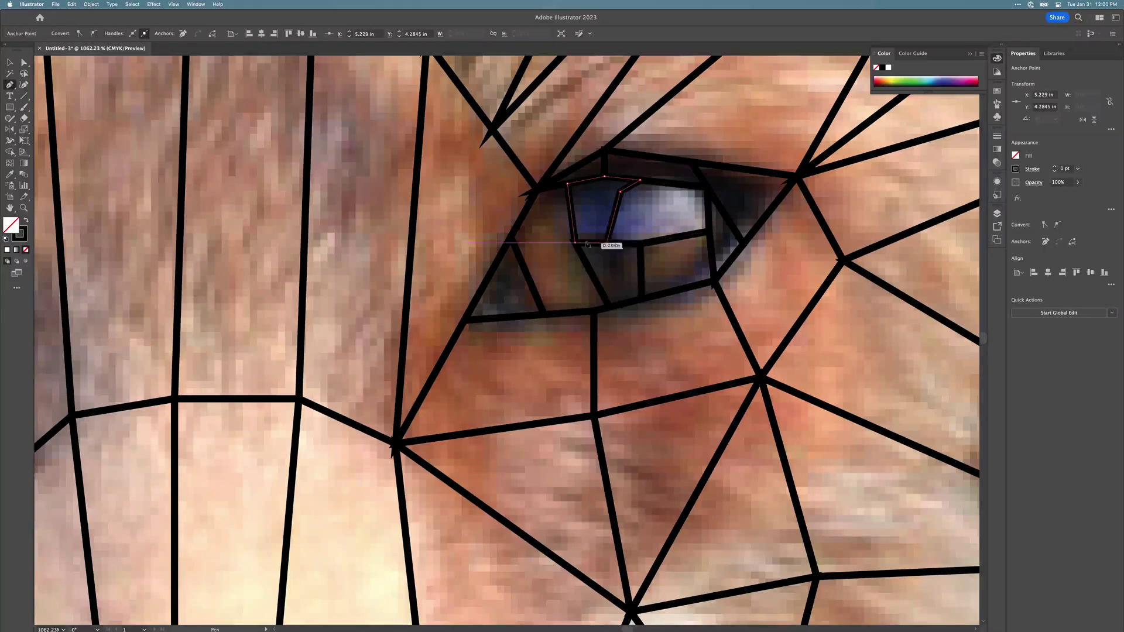
left_click(575, 242)
- Draw a four-sided facet beside the bluish reflection, filling the upper inner part of the right eye
left_click(575, 243)
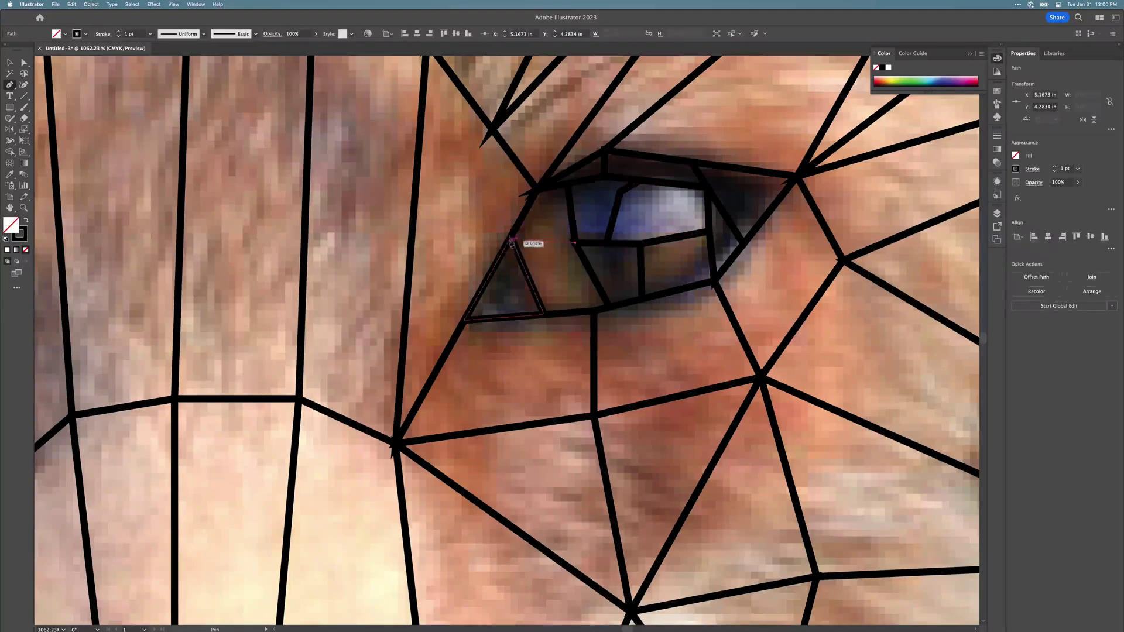
left_click(511, 237)
left_click(537, 189)
left_click(567, 184)
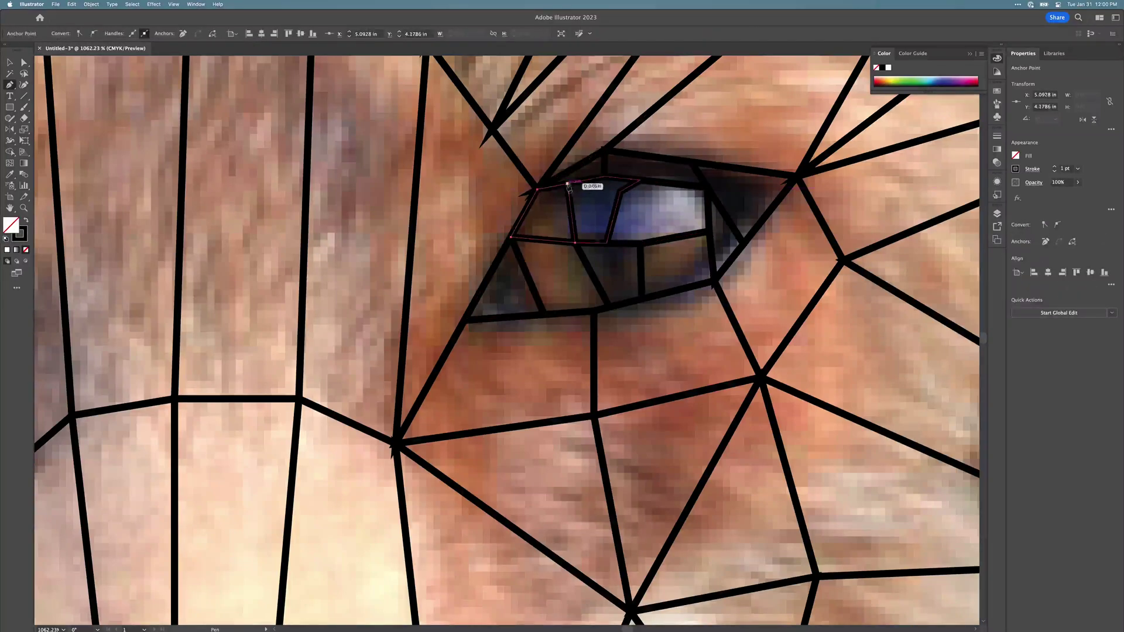
left_click(575, 242)
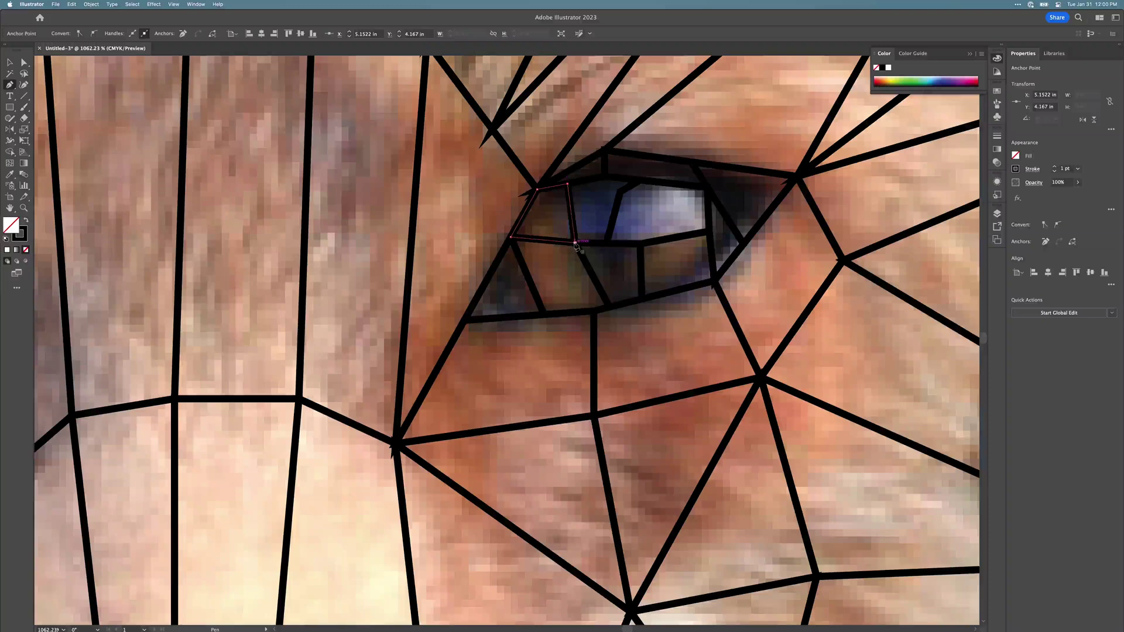
- Draw a five-sided facet between the right eye's pupil and the inner-corner triangle, following the lower lid
left_click(609, 307)
left_click(575, 242)
left_click(511, 236)
left_click(544, 314)
left_click(594, 312)
left_click(609, 307)
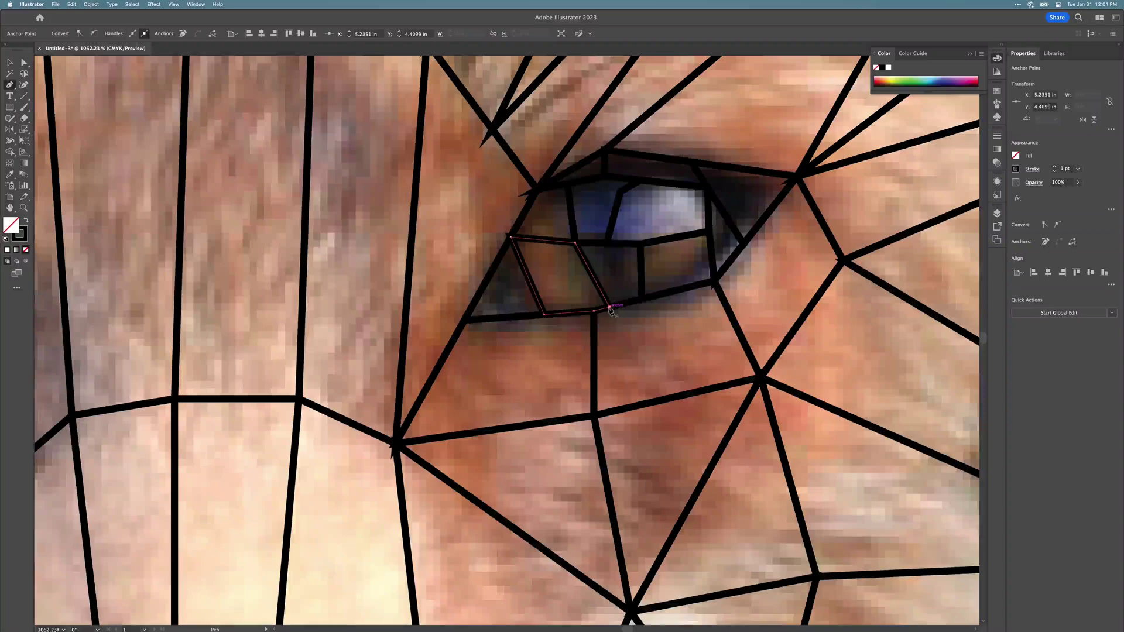
scroll(609, 311, "down", 10)
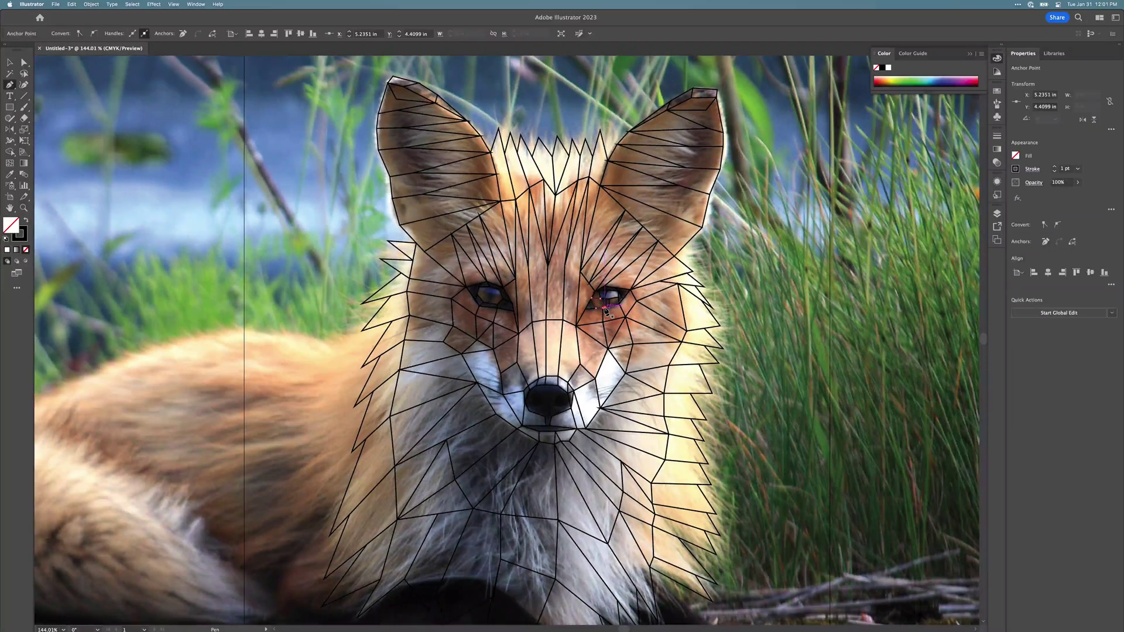